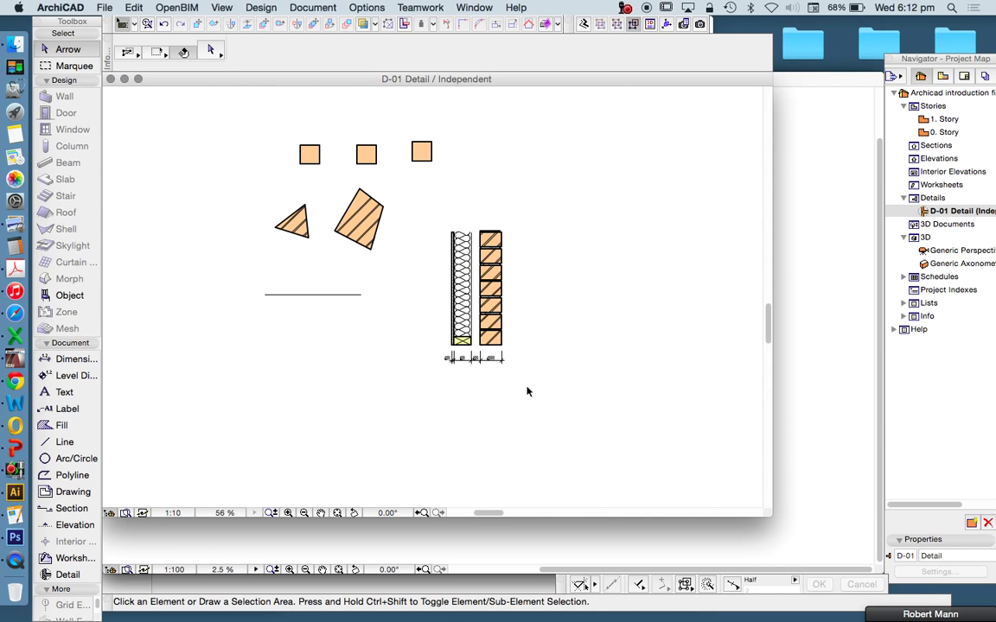
Delete the five loose brickwork fills above the wall detail and the separate horizontal line below them
{"action": "scroll", "coordinate": [342, 143], "scroll_direction": "up", "scroll_amount": 3}
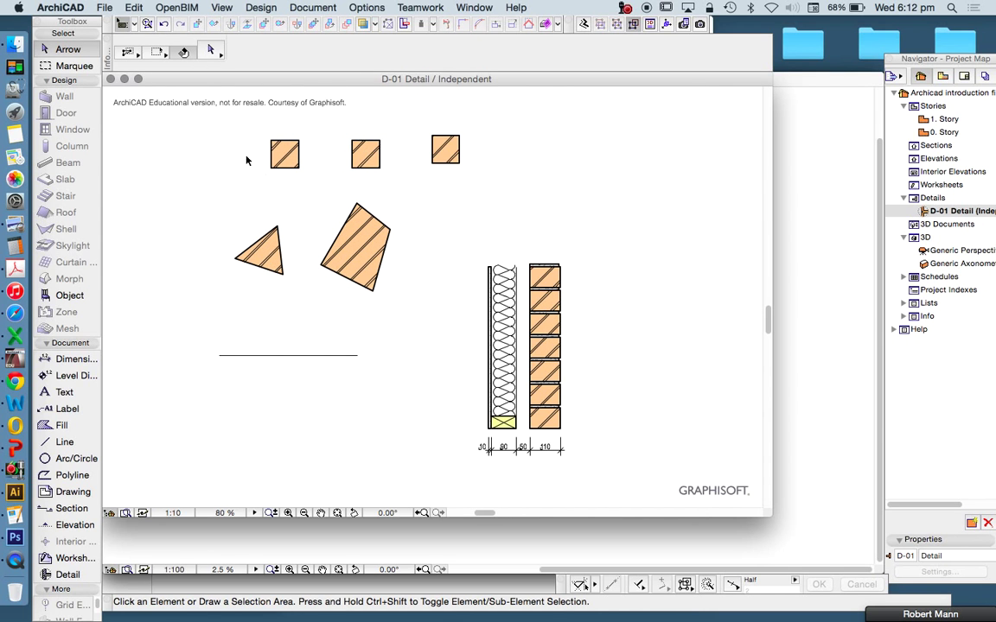
{"action": "left_click_drag", "start_coordinate": [202, 137], "coordinate": [522, 239]}
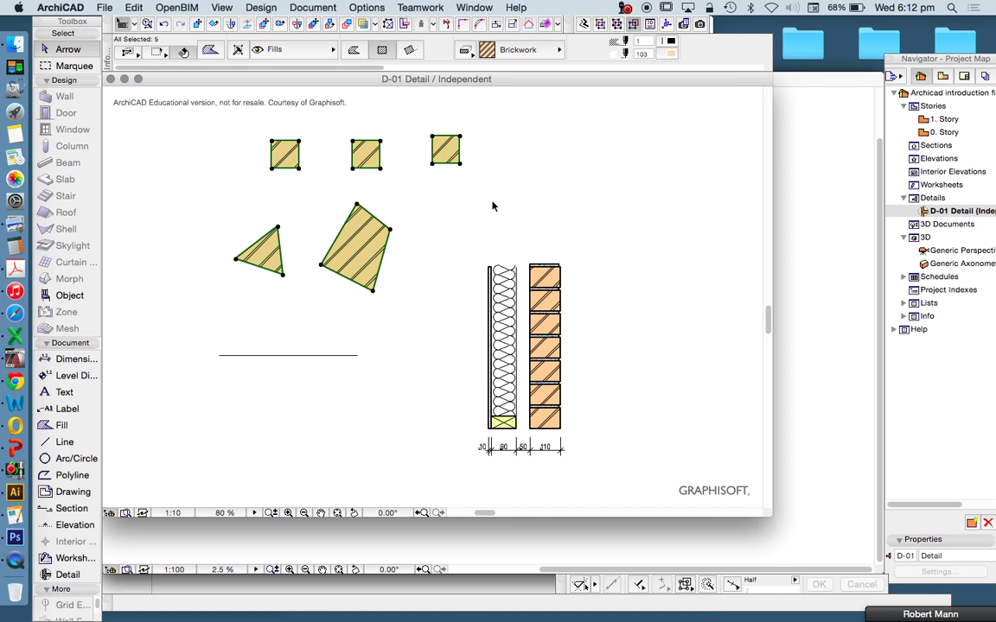
{"action": "key", "text": "Delete"}
{"action": "left_click_drag", "start_coordinate": [389, 418], "coordinate": [282, 326]}
{"action": "key", "text": "Delete"}
Review the construction method options for the second brick's fill, keeping it relative to the project origin
{"action": "scroll", "coordinate": [728, 365], "scroll_direction": "up", "scroll_amount": 5}
{"action": "scroll", "coordinate": [419, 151], "scroll_direction": "up", "scroll_amount": 3}
{"action": "left_click", "coordinate": [391, 196]}
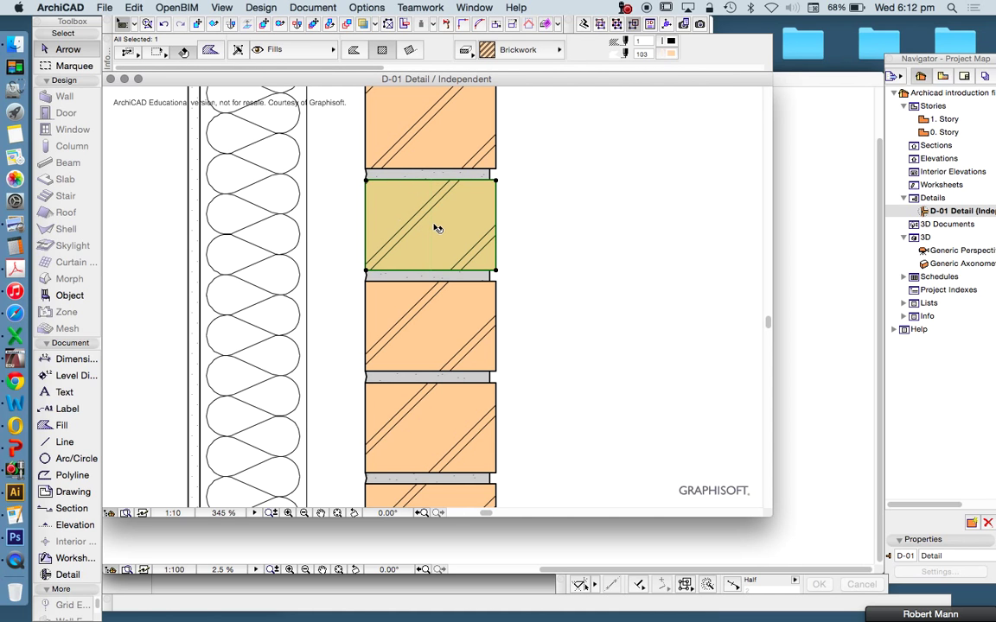
{"action": "scroll", "coordinate": [494, 229], "scroll_direction": "down", "scroll_amount": 2}
{"action": "scroll", "coordinate": [486, 226], "scroll_direction": "up", "scroll_amount": 2}
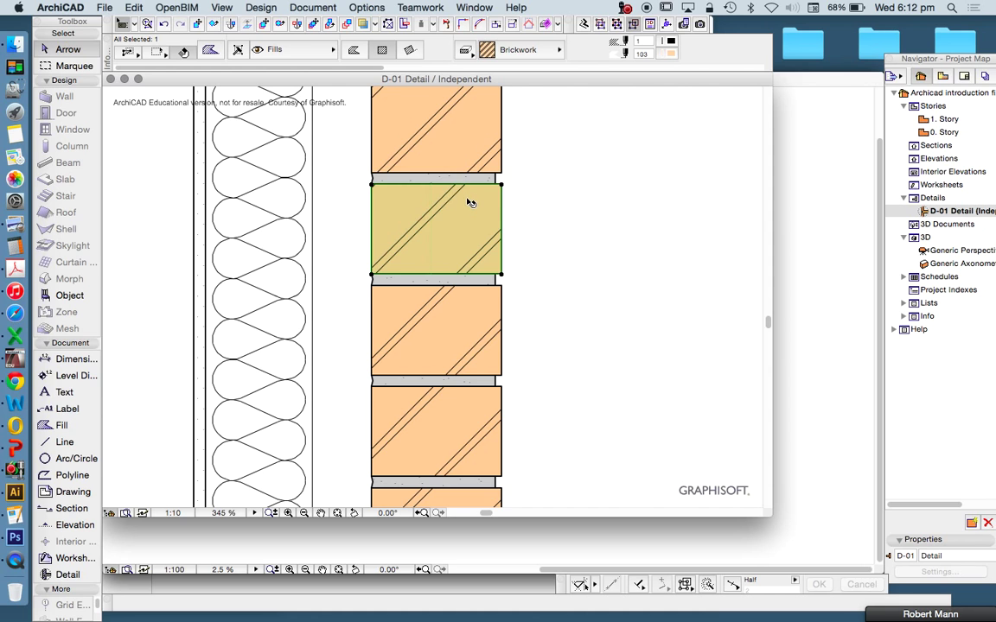
{"action": "scroll", "coordinate": [523, 216], "scroll_direction": "down", "scroll_amount": 2}
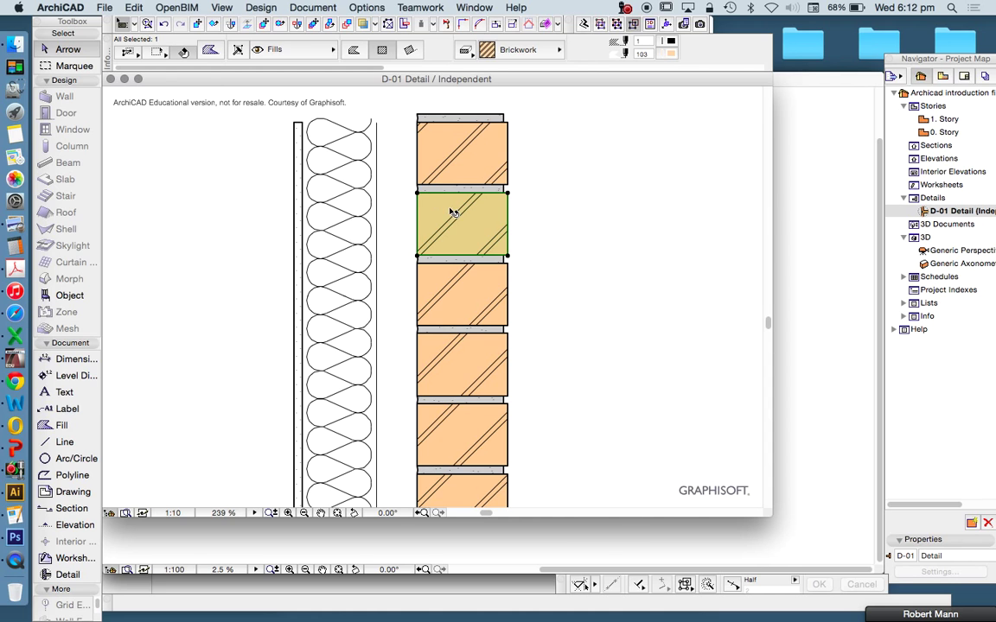
{"action": "left_click", "coordinate": [212, 51]}
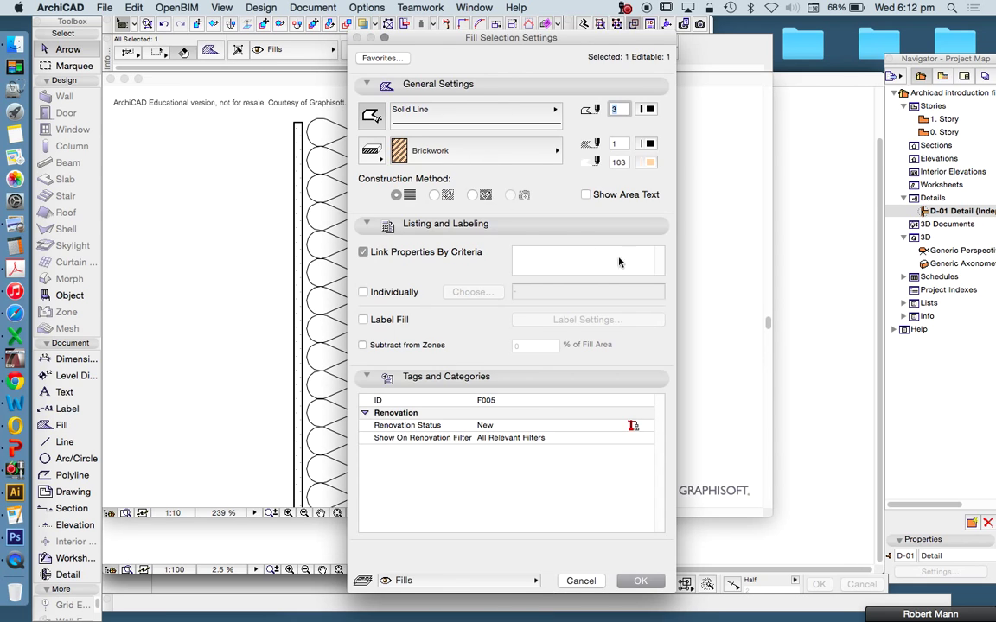
{"action": "left_click", "coordinate": [434, 196]}
{"action": "left_click", "coordinate": [473, 196]}
{"action": "left_click", "coordinate": [395, 196]}
{"action": "left_click", "coordinate": [655, 581]}
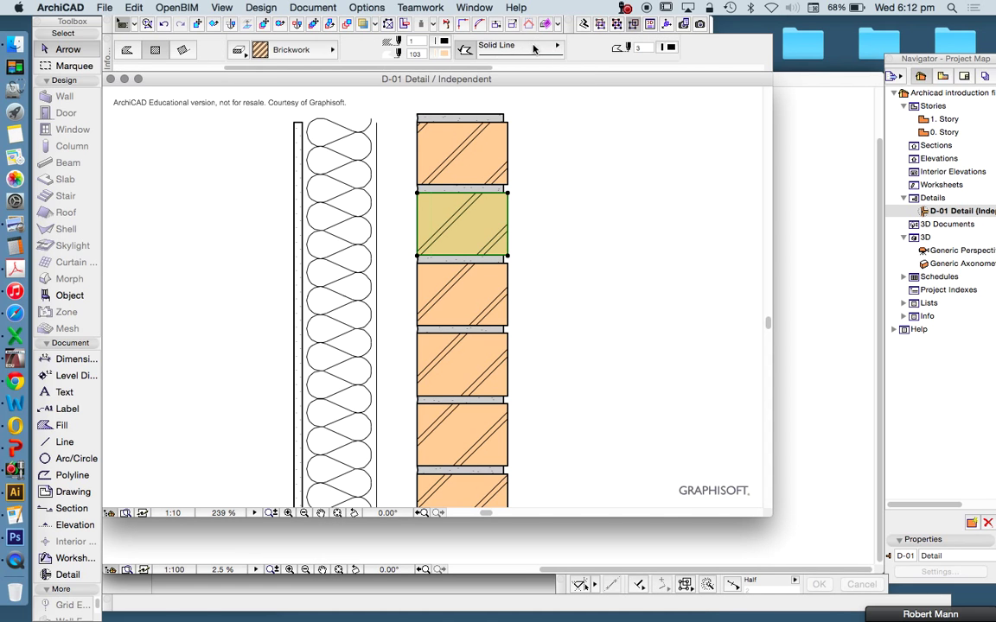
{"action": "scroll", "coordinate": [533, 49], "scroll_direction": "right", "scroll_amount": 8}
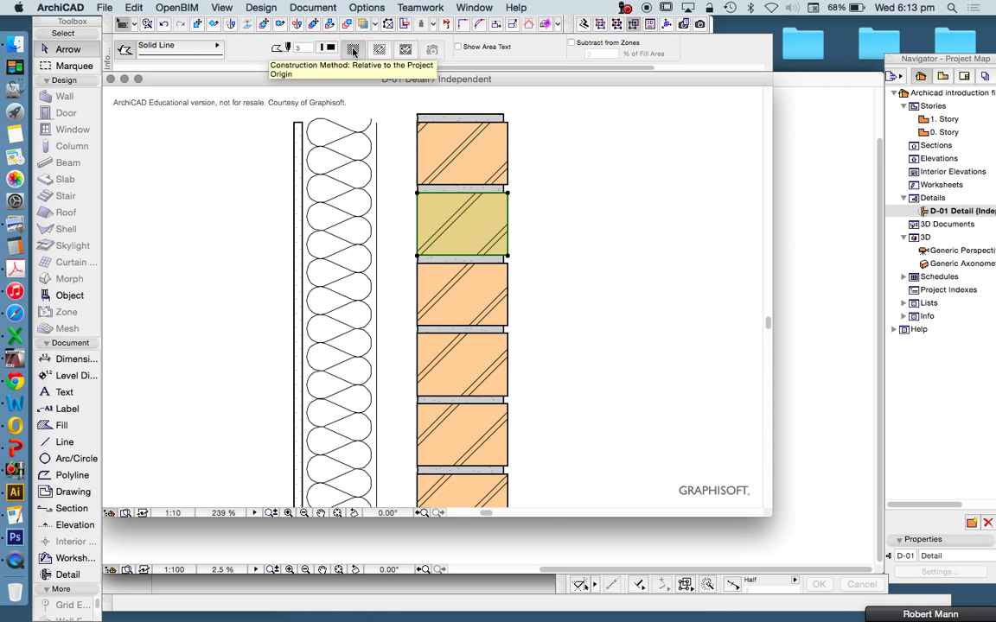
{"action": "left_click", "coordinate": [609, 396]}
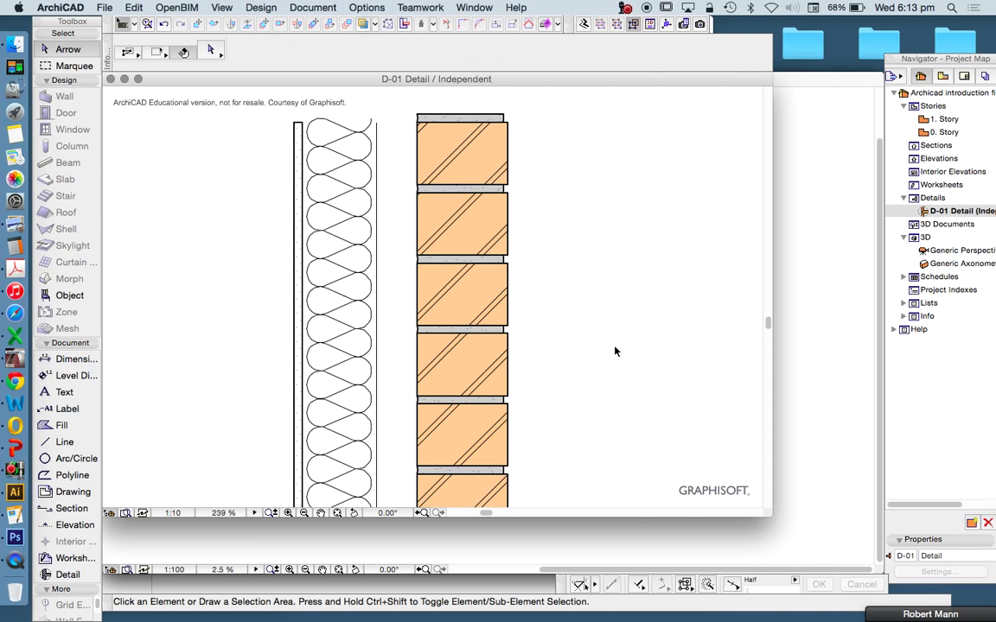
Examine where the project origin marker lies in relation to the wall detail
{"action": "left_click", "coordinate": [338, 512]}
{"action": "scroll", "coordinate": [472, 294], "scroll_direction": "down", "scroll_amount": 8}
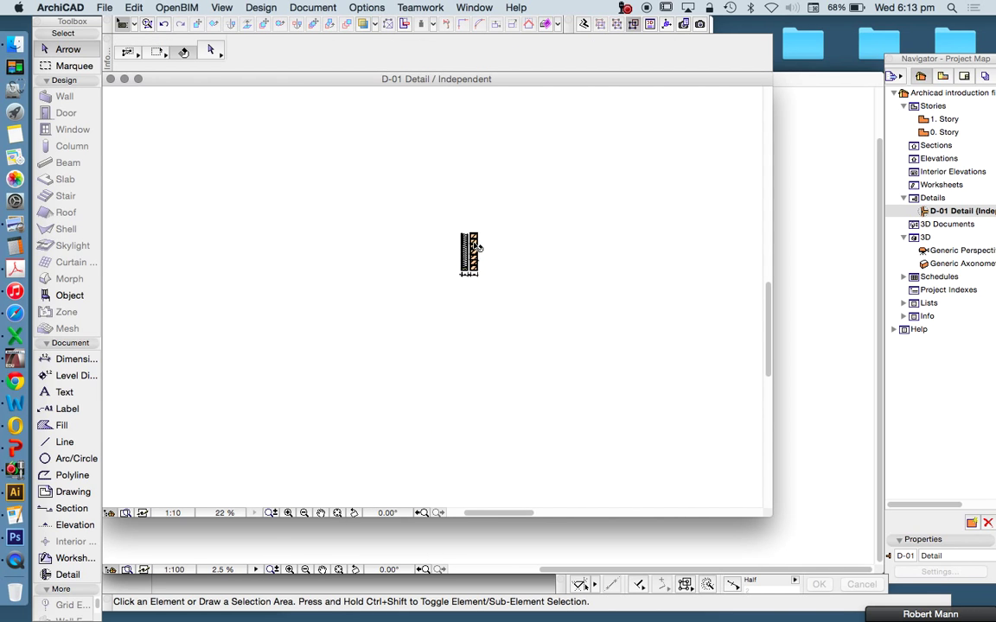
{"action": "scroll", "coordinate": [536, 147], "scroll_direction": "up", "scroll_amount": 5}
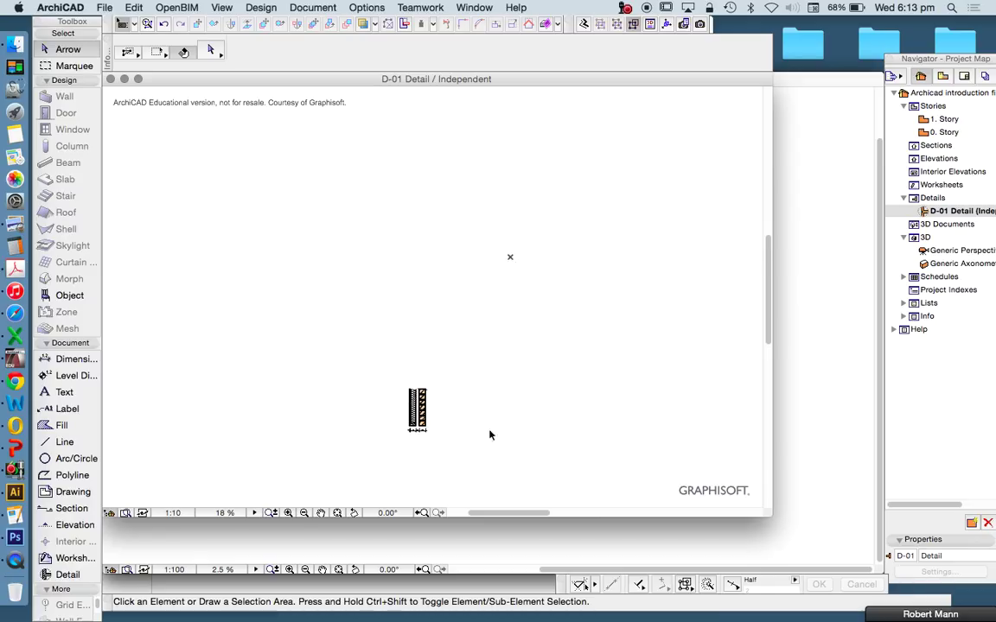
{"action": "scroll", "coordinate": [451, 449], "scroll_direction": "up", "scroll_amount": 2}
{"action": "scroll", "coordinate": [524, 275], "scroll_direction": "down", "scroll_amount": 3}
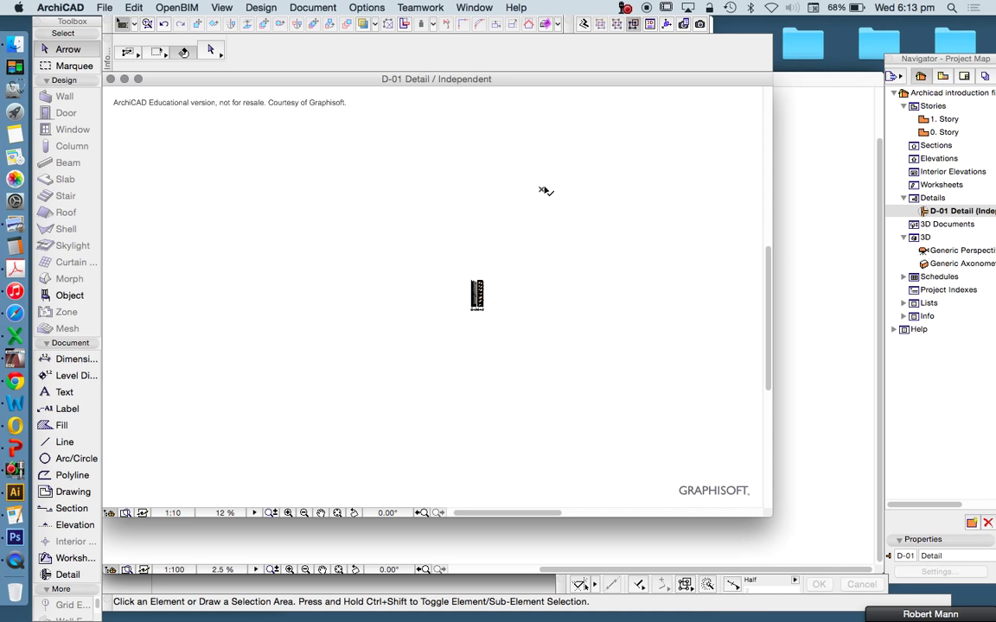
{"action": "scroll", "coordinate": [484, 285], "scroll_direction": "up", "scroll_amount": 10}
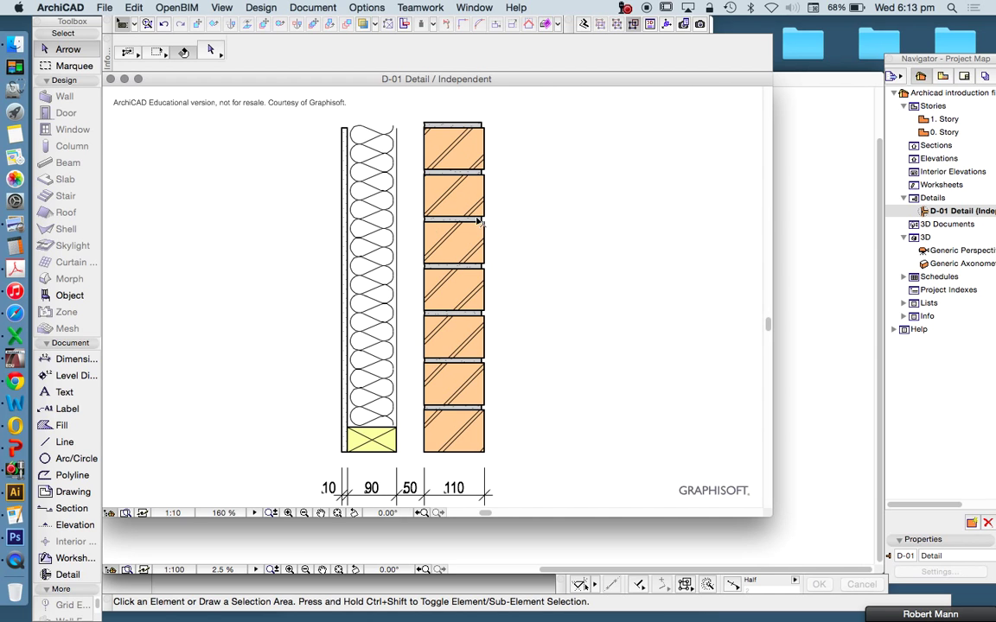
Set the top brick's fill construction method to Relative to the Fill Origin
{"action": "scroll", "coordinate": [467, 121], "scroll_direction": "up", "scroll_amount": 3}
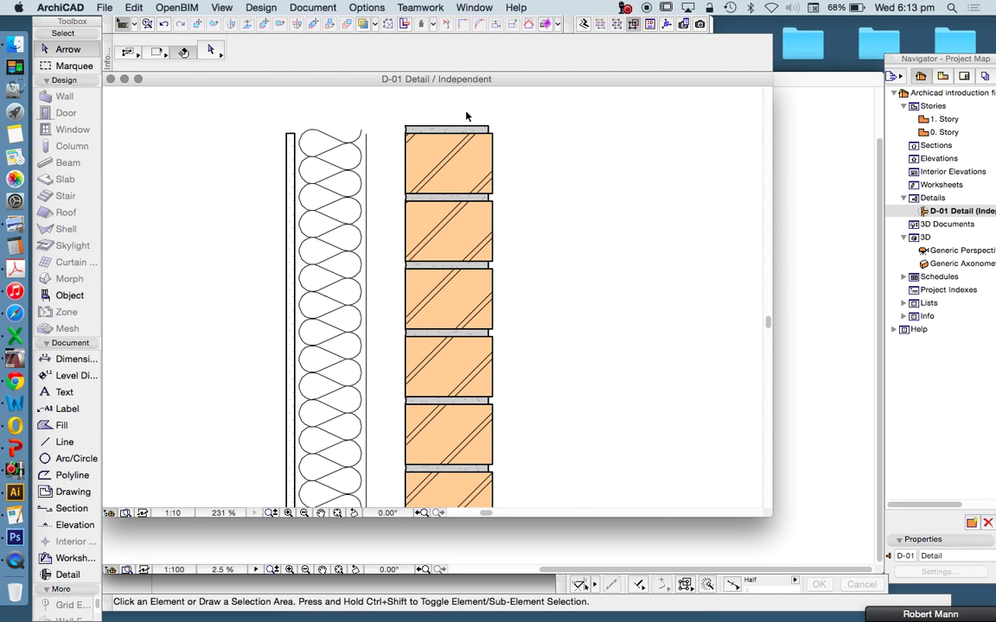
{"action": "left_click", "coordinate": [459, 164]}
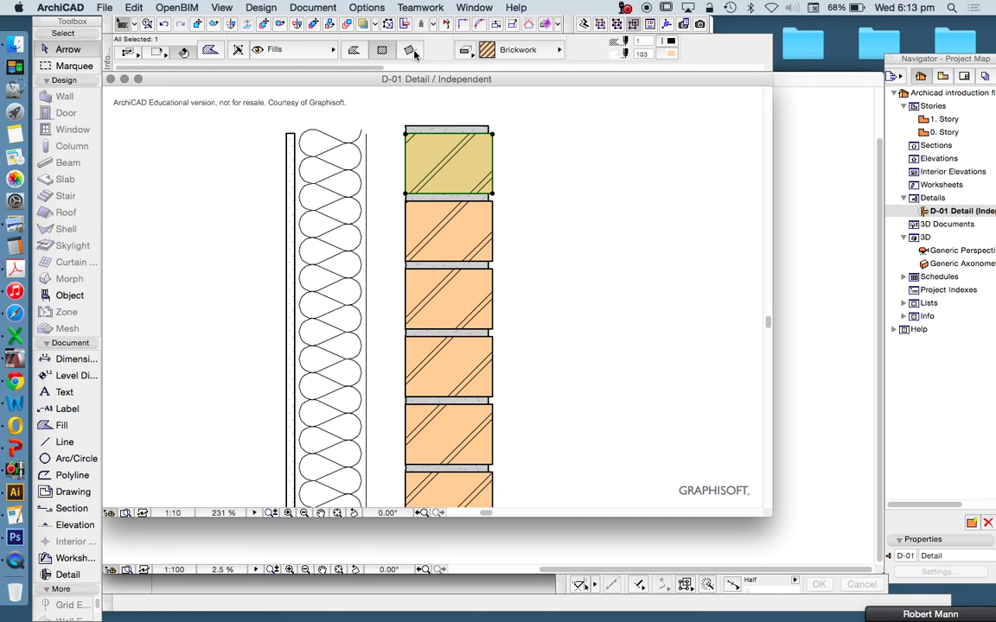
{"action": "scroll", "coordinate": [463, 50], "scroll_direction": "right", "scroll_amount": 5}
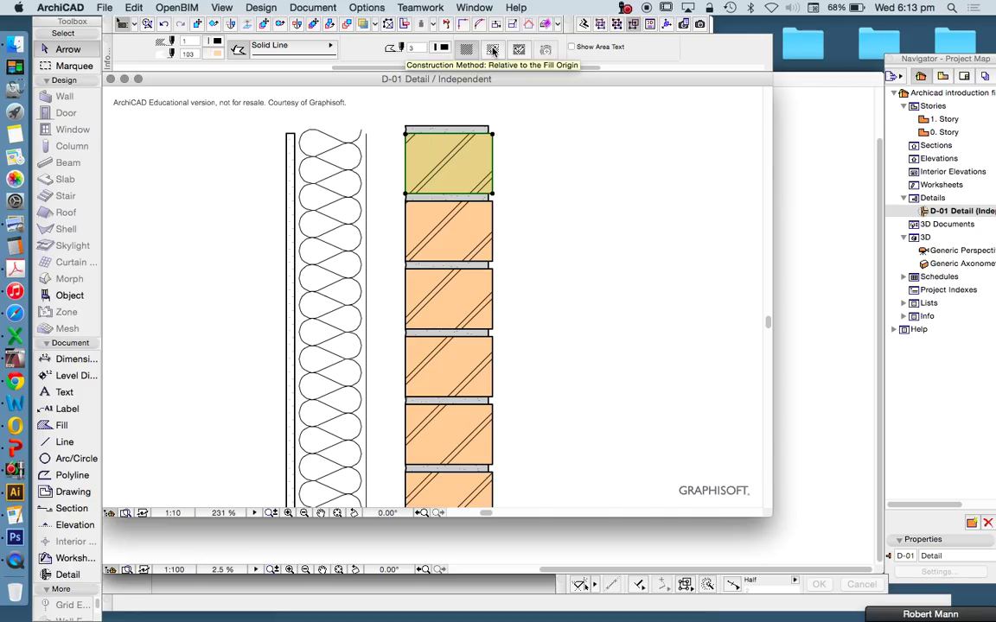
{"action": "left_click", "coordinate": [492, 50]}
Try several positions for the fill origin inside the top brick to shift its hatch lines
{"action": "scroll", "coordinate": [408, 246], "scroll_direction": "down", "scroll_amount": 5}
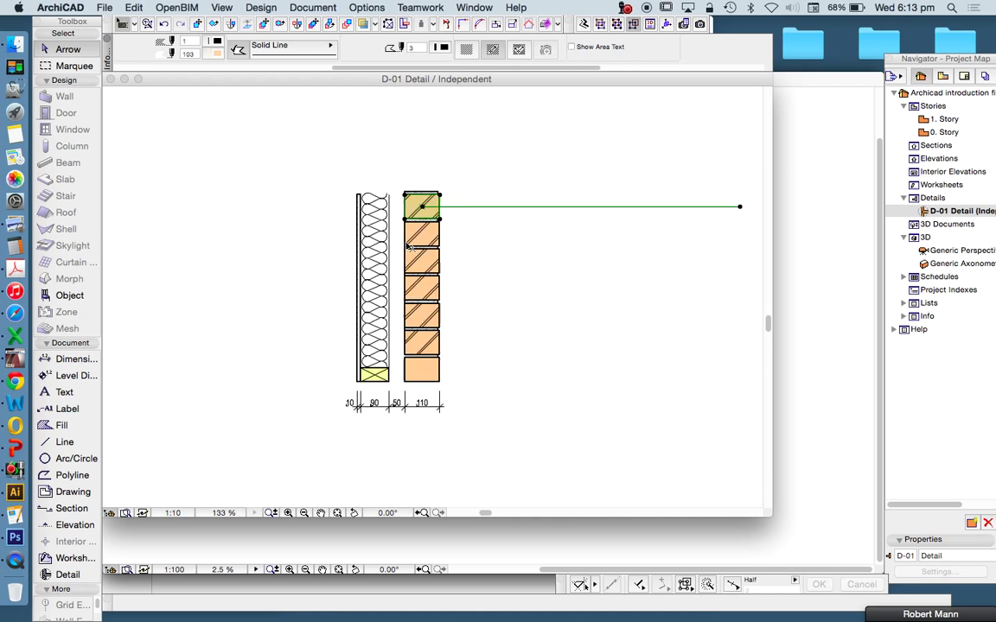
{"action": "scroll", "coordinate": [408, 250], "scroll_direction": "down", "scroll_amount": 6}
{"action": "scroll", "coordinate": [435, 271], "scroll_direction": "up", "scroll_amount": 12}
{"action": "left_click", "coordinate": [470, 188]}
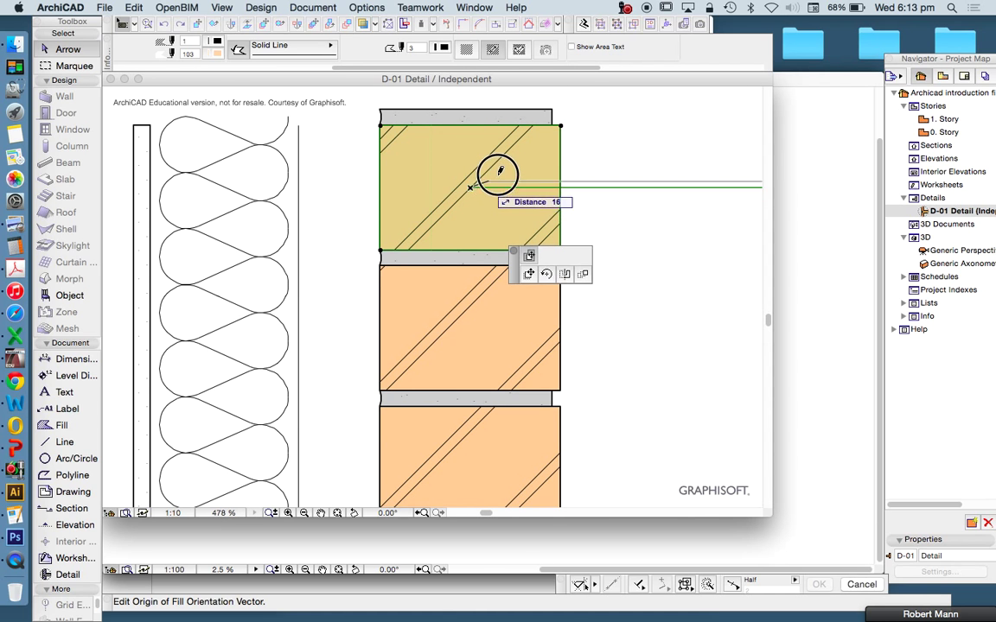
{"action": "left_click", "coordinate": [520, 195]}
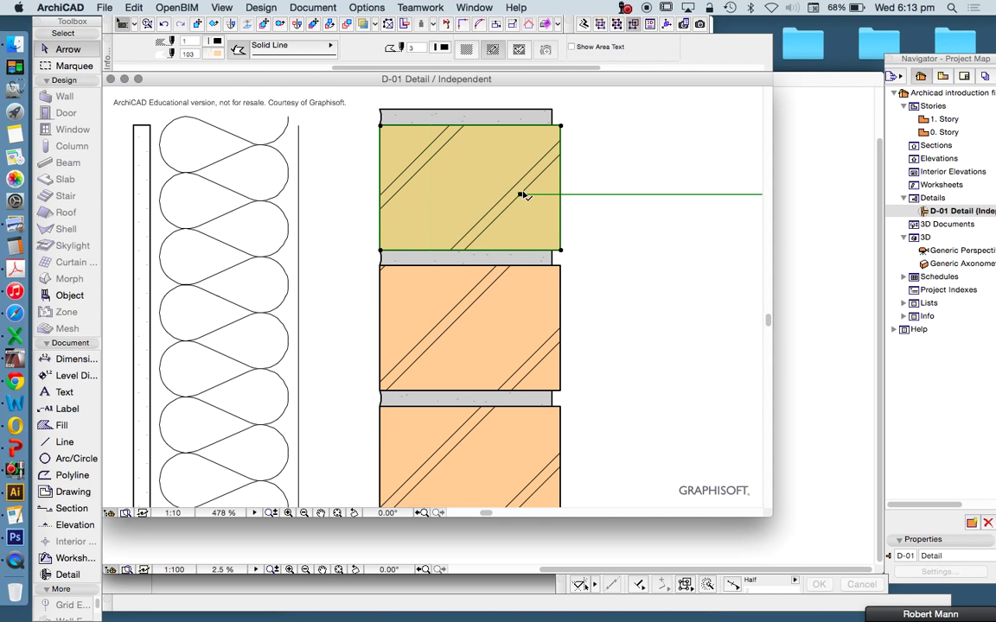
{"action": "left_click", "coordinate": [520, 195]}
{"action": "left_click", "coordinate": [436, 161]}
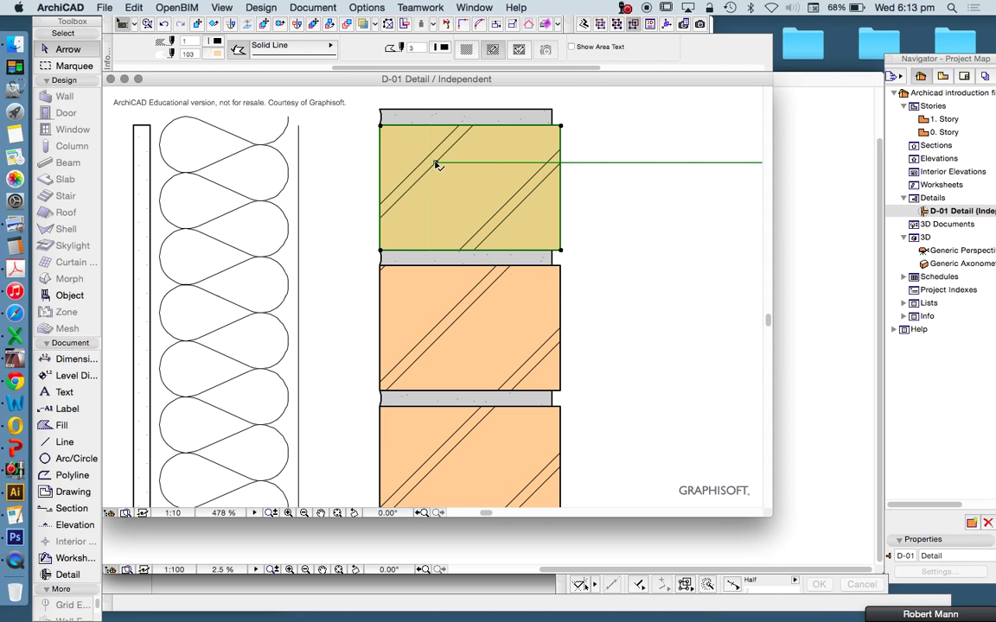
{"action": "left_click", "coordinate": [435, 162]}
{"action": "left_click", "coordinate": [452, 198]}
{"action": "left_click", "coordinate": [452, 198]}
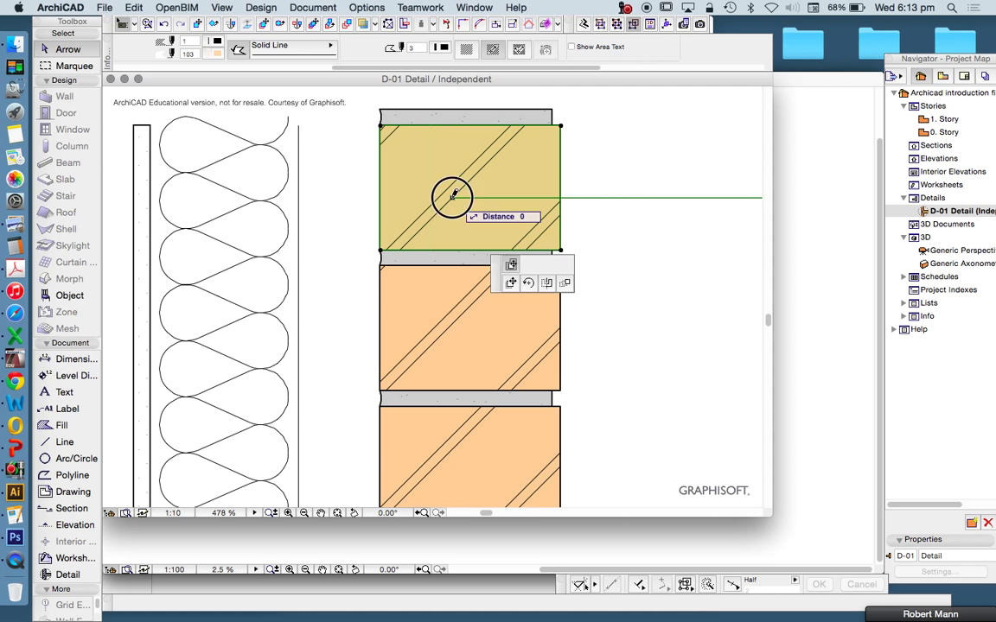
{"action": "left_click", "coordinate": [423, 161]}
{"action": "left_click", "coordinate": [422, 163]}
{"action": "left_click", "coordinate": [451, 195]}
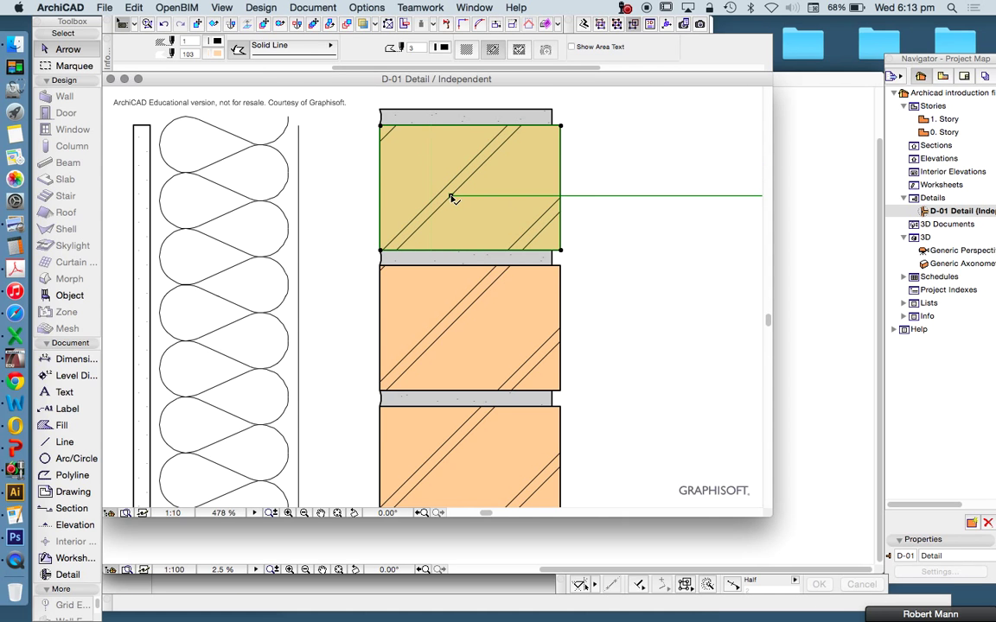
Move the top brick's fill origin to the brick's lower-left corner
{"action": "left_click", "coordinate": [451, 196]}
{"action": "left_click", "coordinate": [379, 250]}
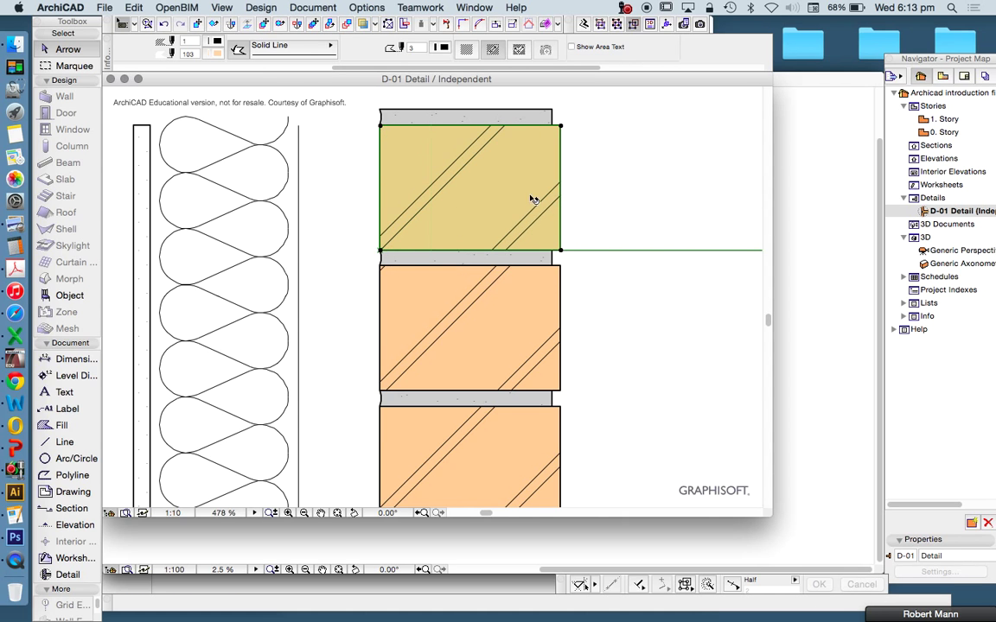
{"action": "scroll", "coordinate": [526, 189], "scroll_direction": "down", "scroll_amount": 5}
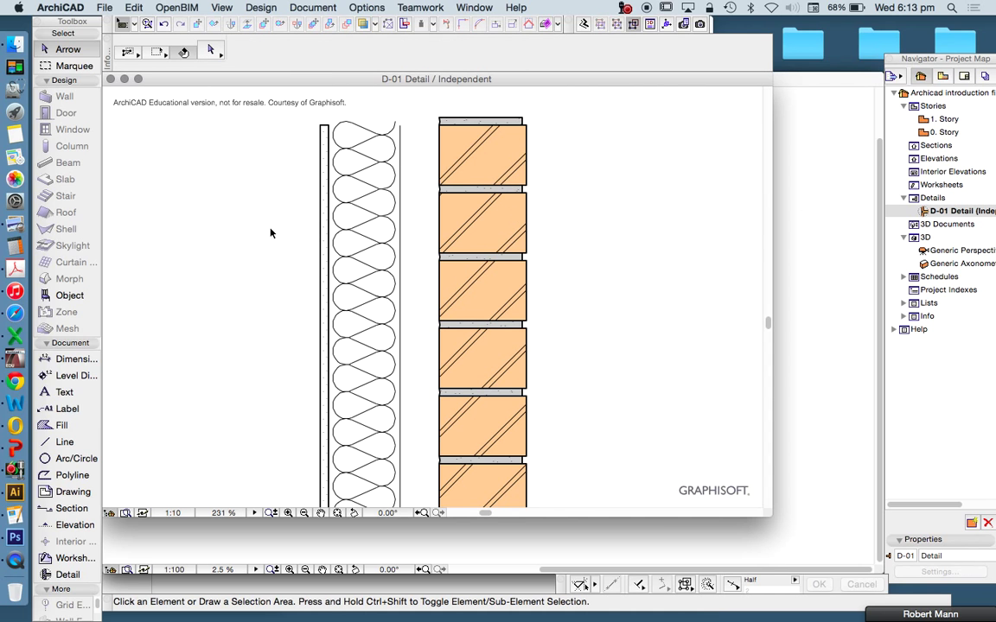
Drag a copy of the top brick into the empty area to the right of the brick wall
{"action": "scroll", "coordinate": [429, 200], "scroll_direction": "down", "scroll_amount": 3}
{"action": "left_click", "coordinate": [265, 25]}
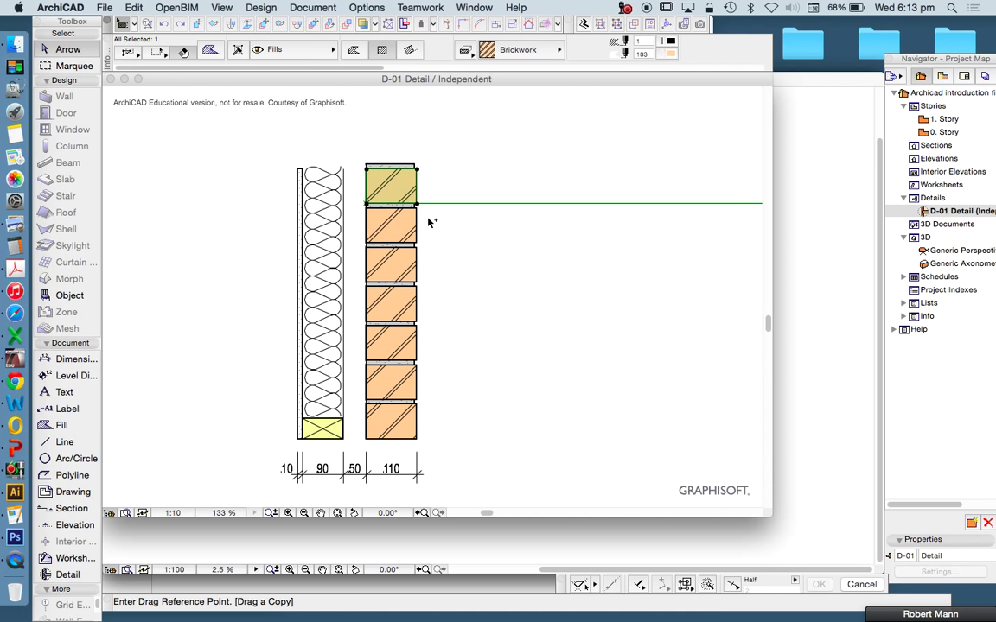
{"action": "left_click", "coordinate": [417, 206]}
{"action": "left_click", "coordinate": [599, 322]}
{"action": "scroll", "coordinate": [596, 328], "scroll_direction": "up", "scroll_amount": 3}
{"action": "left_click", "coordinate": [450, 238]}
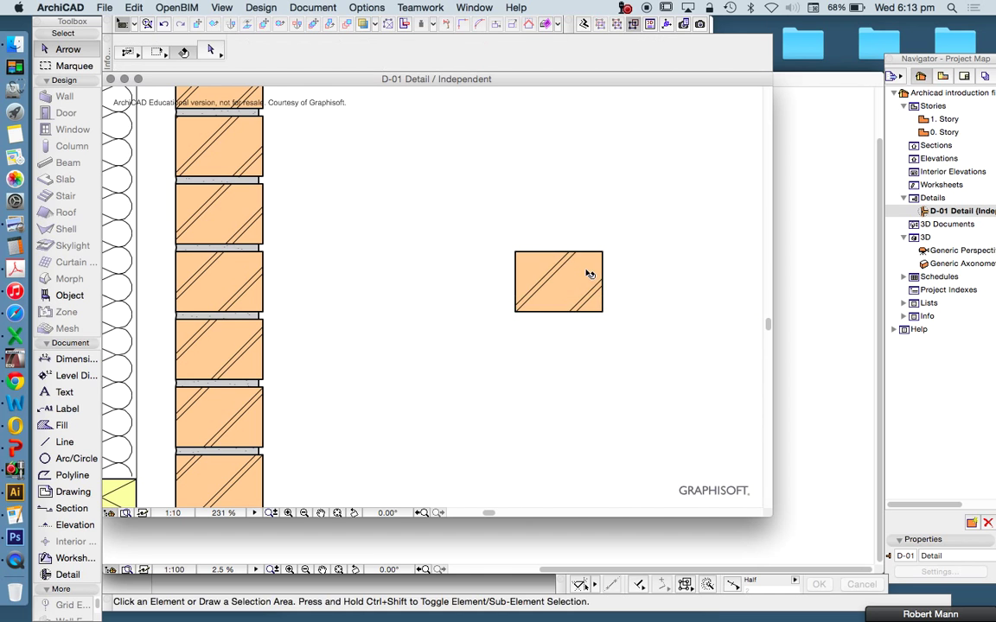
Pick up the copied brick's fill settings and draw a 3000 mm square fill above it with the rotated rectangle method
{"action": "left_click", "coordinate": [595, 277], "text": "alt"}
{"action": "scroll", "coordinate": [519, 305], "scroll_direction": "down", "scroll_amount": 5}
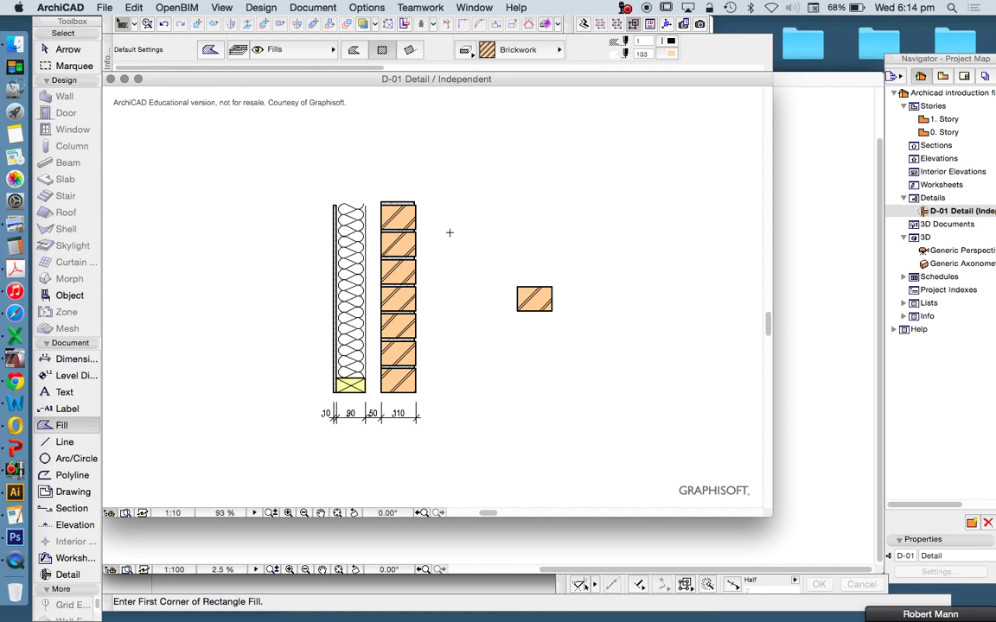
{"action": "scroll", "coordinate": [427, 244], "scroll_direction": "down", "scroll_amount": 3}
{"action": "left_click", "coordinate": [474, 244]}
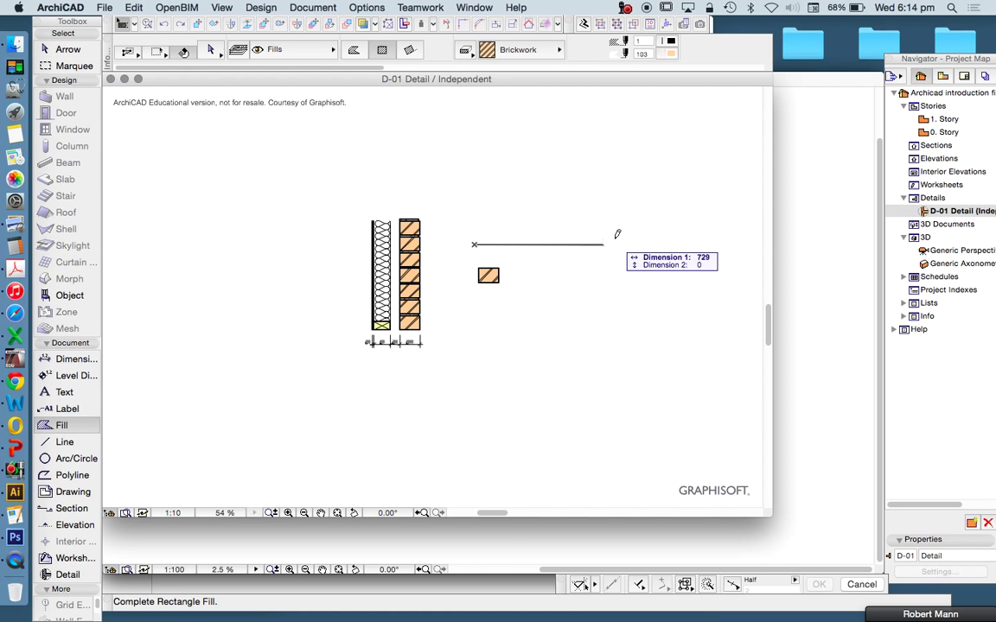
{"action": "left_click", "coordinate": [409, 51]}
{"action": "type", "text": "1000"}
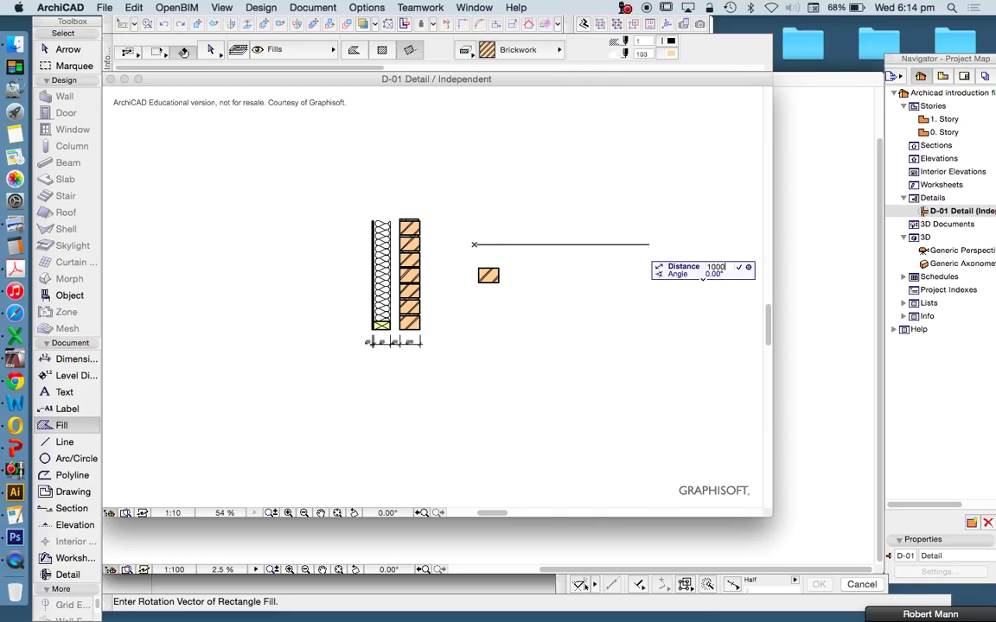
{"action": "key", "text": "BackSpace"}
{"action": "key", "text": "Return"}
{"action": "scroll", "coordinate": [602, 277], "scroll_direction": "down", "scroll_amount": 6}
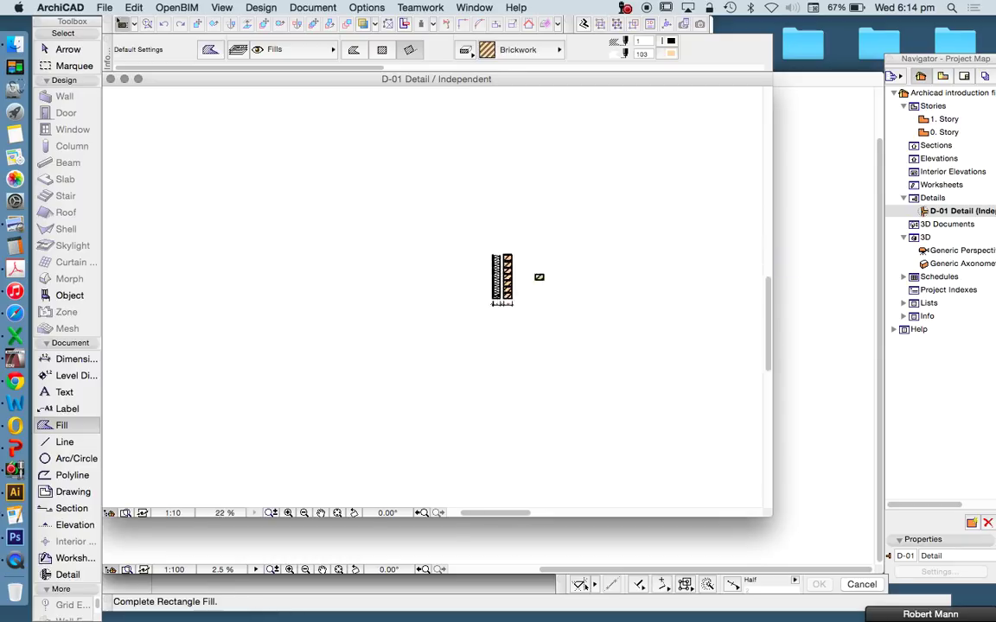
{"action": "type", "text": "30"}
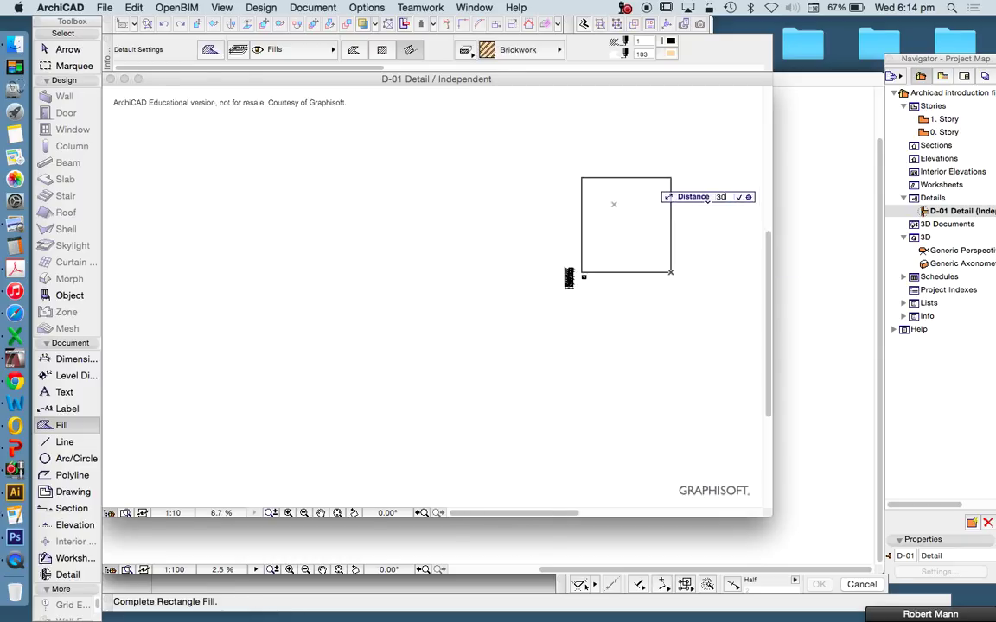
{"action": "type", "text": "00"}
{"action": "key", "text": "Return"}
Set the new square fill's orientation vector diagonally up to the right and leave the Fill tool
{"action": "scroll", "coordinate": [654, 204], "scroll_direction": "up", "scroll_amount": 4}
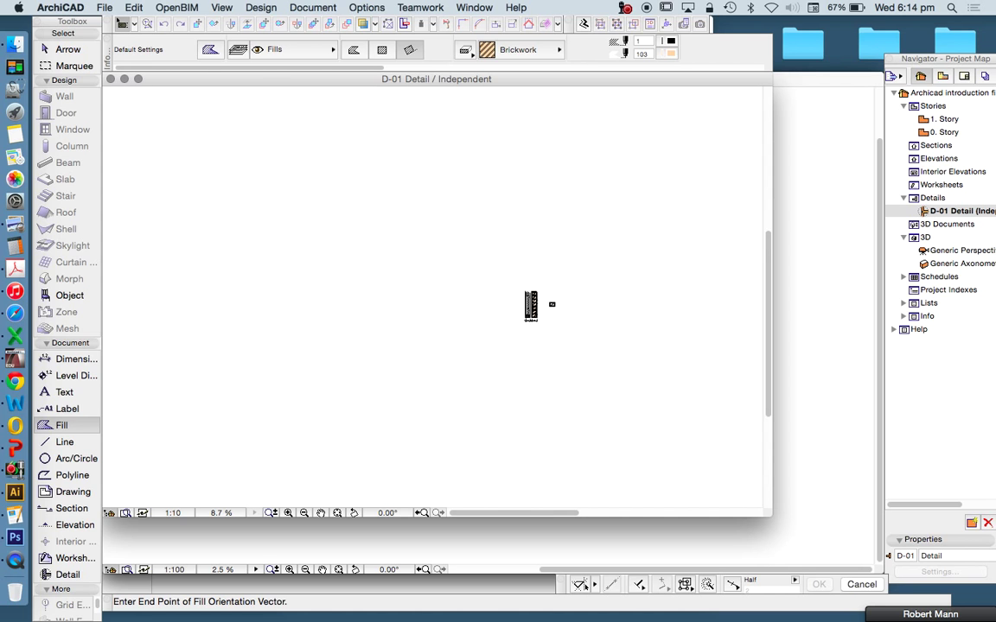
{"action": "left_click", "coordinate": [613, 210]}
{"action": "key", "text": "Escape"}
Select the square fill above the copied brick and set its pattern to Coloured Tiles 300
{"action": "scroll", "coordinate": [645, 253], "scroll_direction": "up", "scroll_amount": 3}
{"action": "left_click", "coordinate": [602, 270]}
{"action": "scroll", "coordinate": [602, 270], "scroll_direction": "down", "scroll_amount": 2}
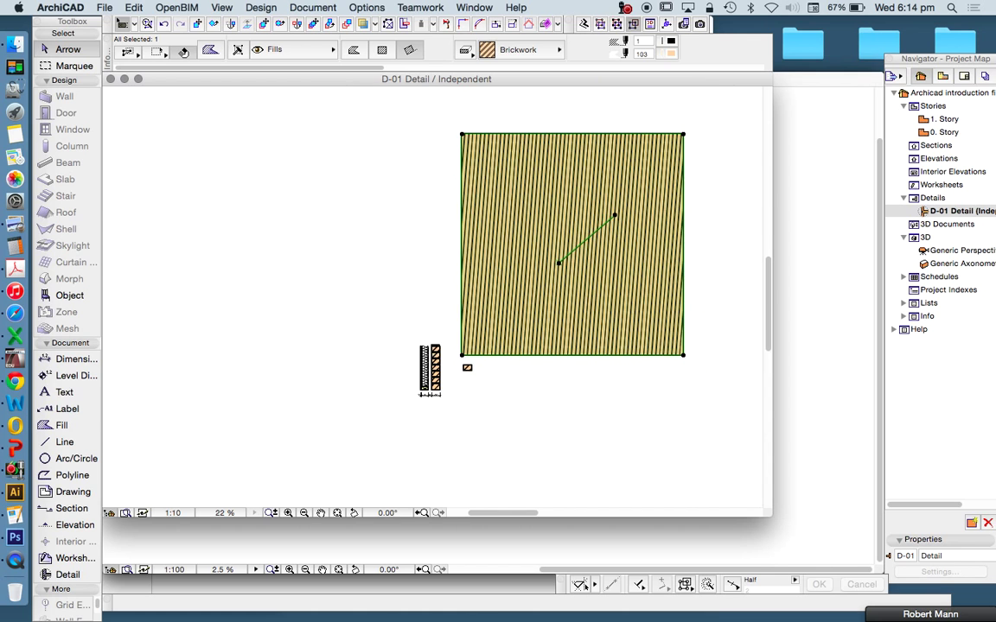
{"action": "left_click", "coordinate": [519, 50]}
{"action": "scroll", "coordinate": [747, 170], "scroll_direction": "down", "scroll_amount": 3}
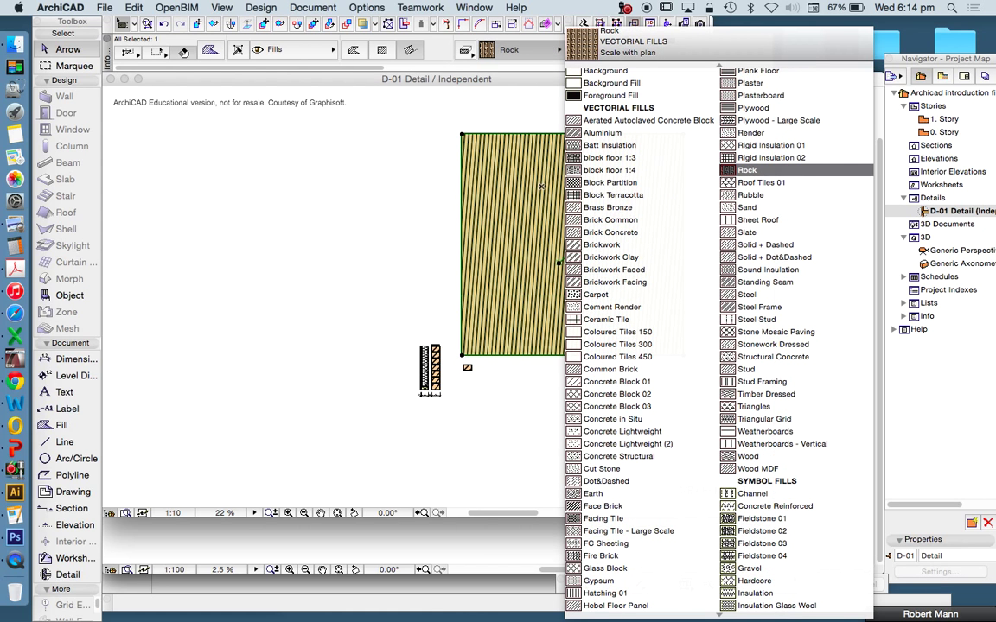
{"action": "type", "text": "sosoce"}
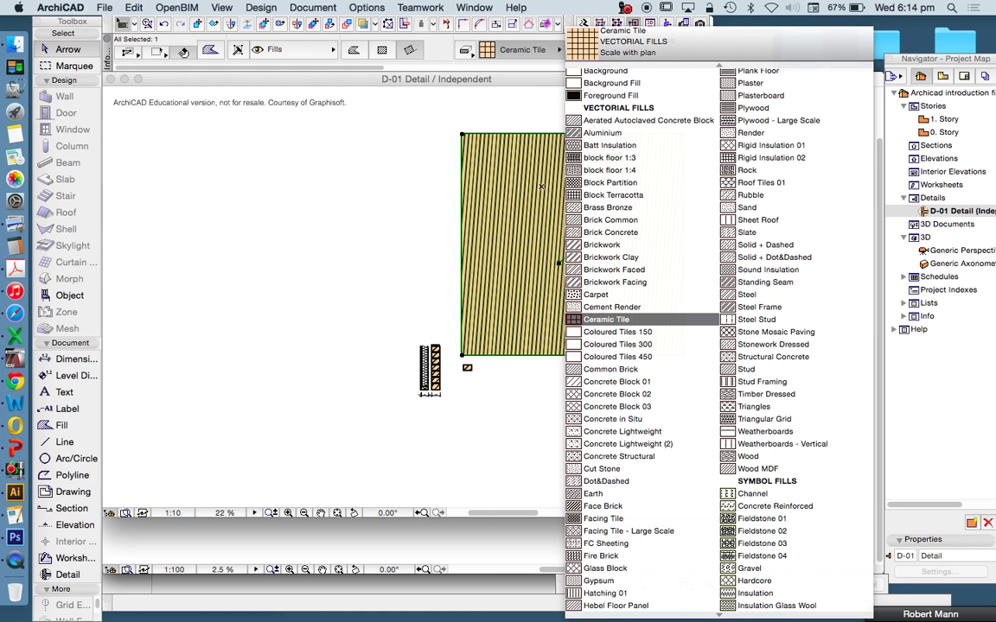
{"action": "key", "text": "Down"}
{"action": "key", "text": "Down"}
{"action": "key", "text": "Return"}
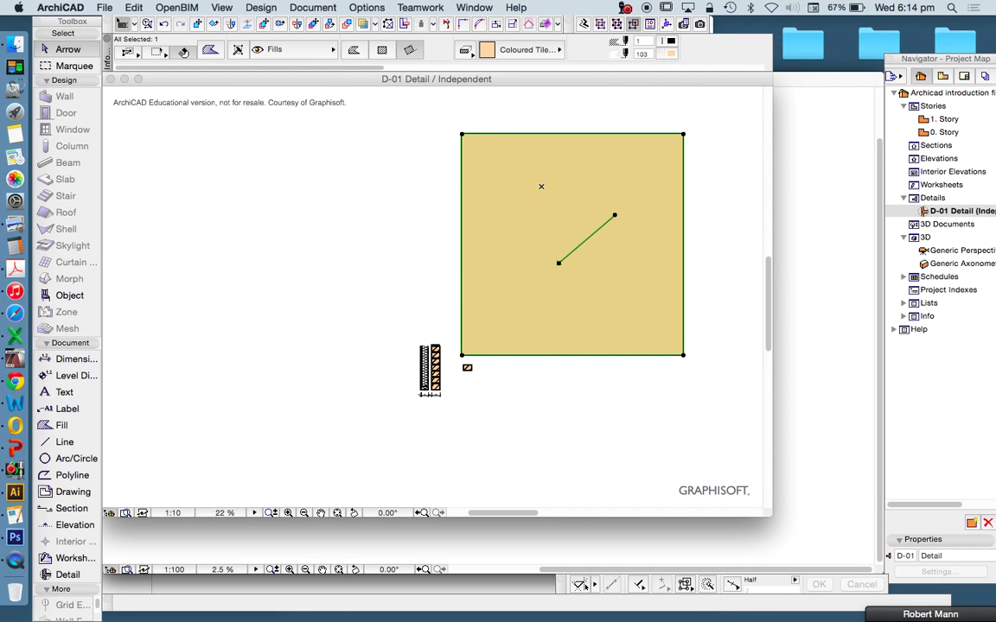
{"action": "key", "text": "Escape"}
{"action": "left_click", "coordinate": [572, 244]}
{"action": "left_click", "coordinate": [529, 50]}
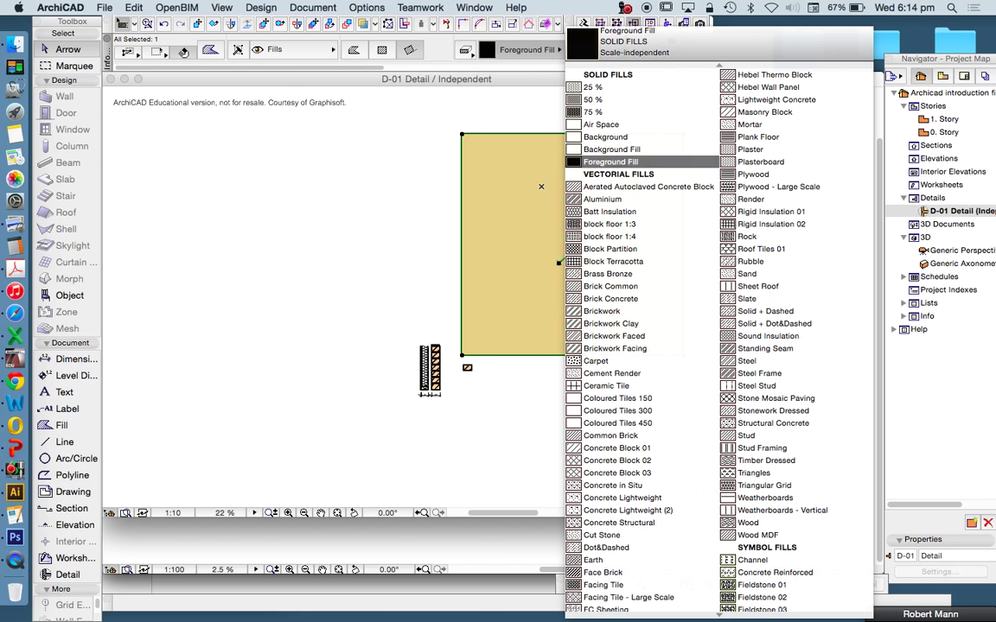
{"action": "left_click", "coordinate": [617, 411]}
Set the square fill's construction method to link its pattern to the project origin, and deselect the fill
{"action": "left_click", "coordinate": [354, 49]}
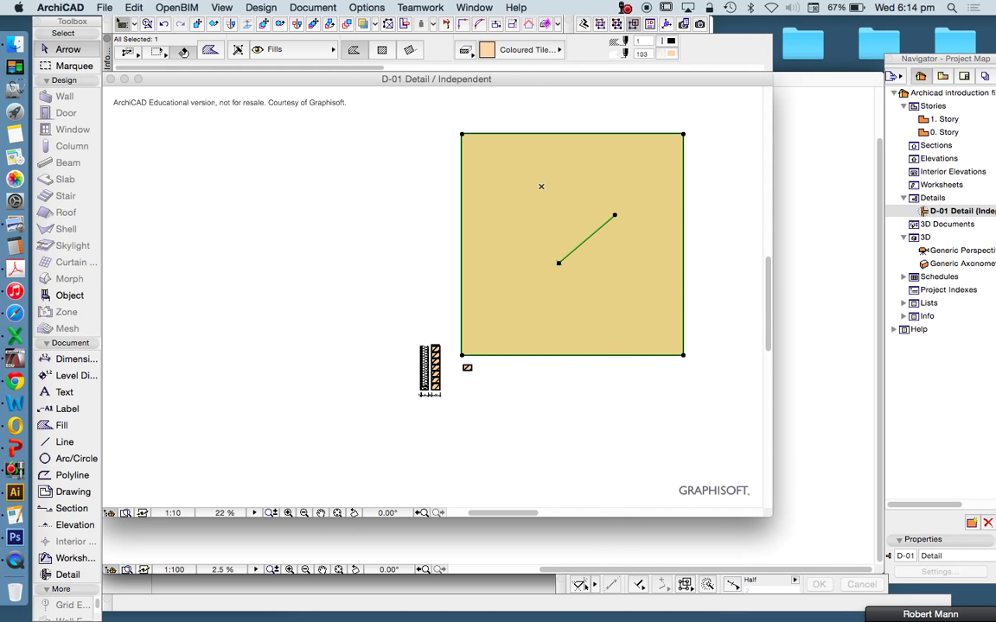
{"action": "scroll", "coordinate": [524, 142], "scroll_direction": "down", "scroll_amount": 2}
{"action": "scroll", "coordinate": [438, 49], "scroll_direction": "down", "scroll_amount": 3}
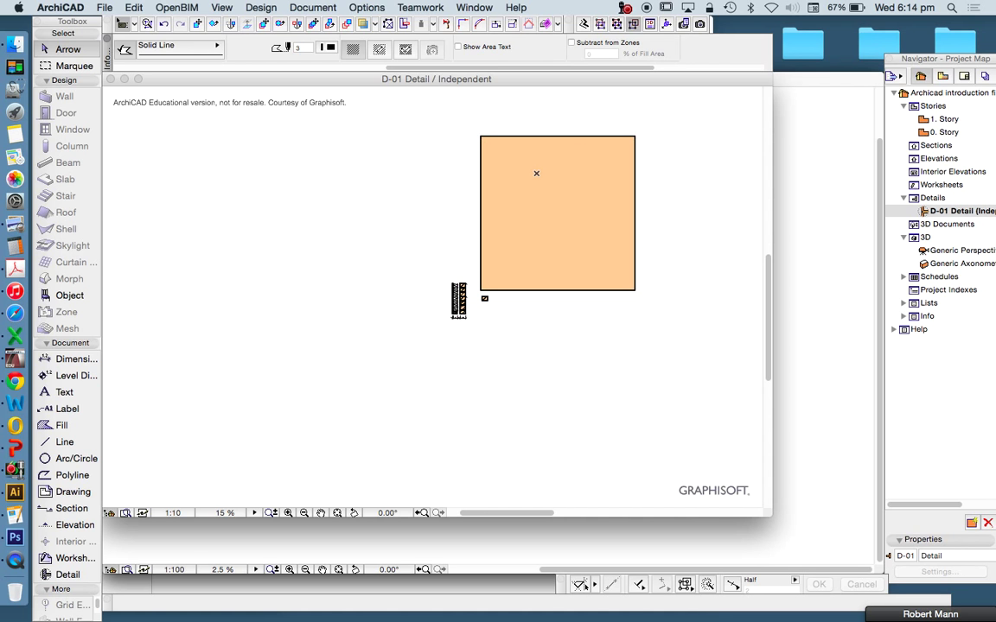
Change the square fill's pattern to Ceramic Tile and deselect it
{"action": "key", "text": "Delete"}
{"action": "left_click", "coordinate": [523, 49]}
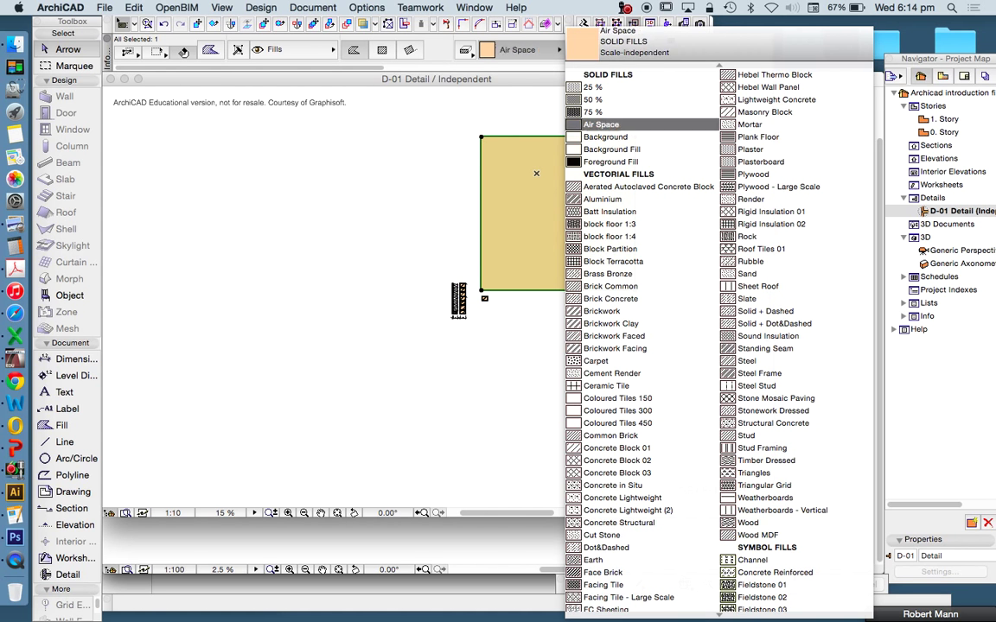
{"action": "scroll", "coordinate": [641, 164], "scroll_direction": "down", "scroll_amount": 2}
{"action": "left_click", "coordinate": [606, 319]}
{"action": "scroll", "coordinate": [626, 130], "scroll_direction": "up", "scroll_amount": 2}
{"action": "key", "text": "Escape"}
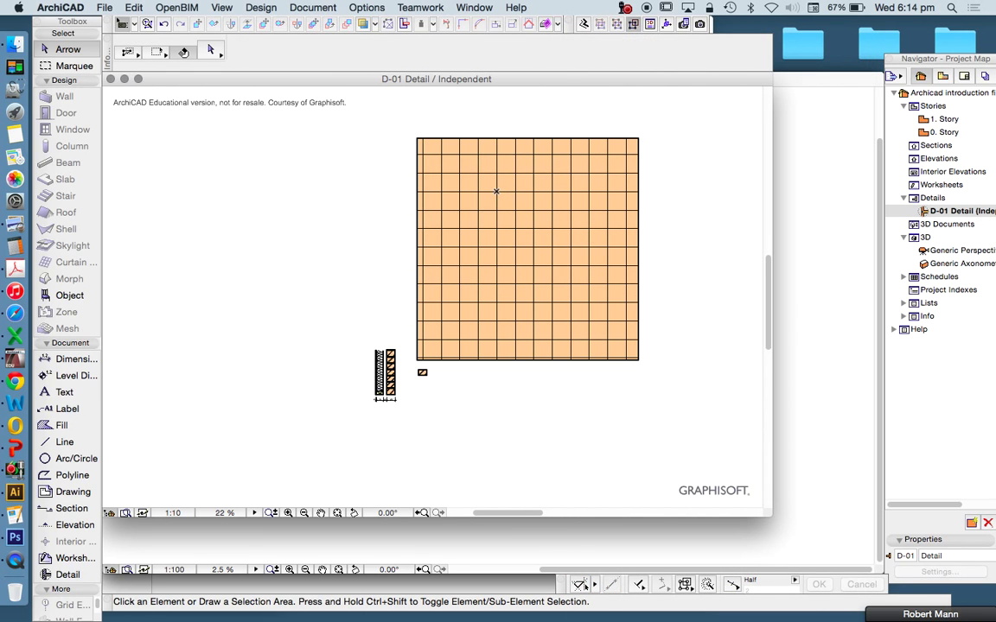
Set the tiled square fill's background pen to 19
{"action": "scroll", "coordinate": [496, 190], "scroll_direction": "up", "scroll_amount": 1}
{"action": "left_click", "coordinate": [496, 189]}
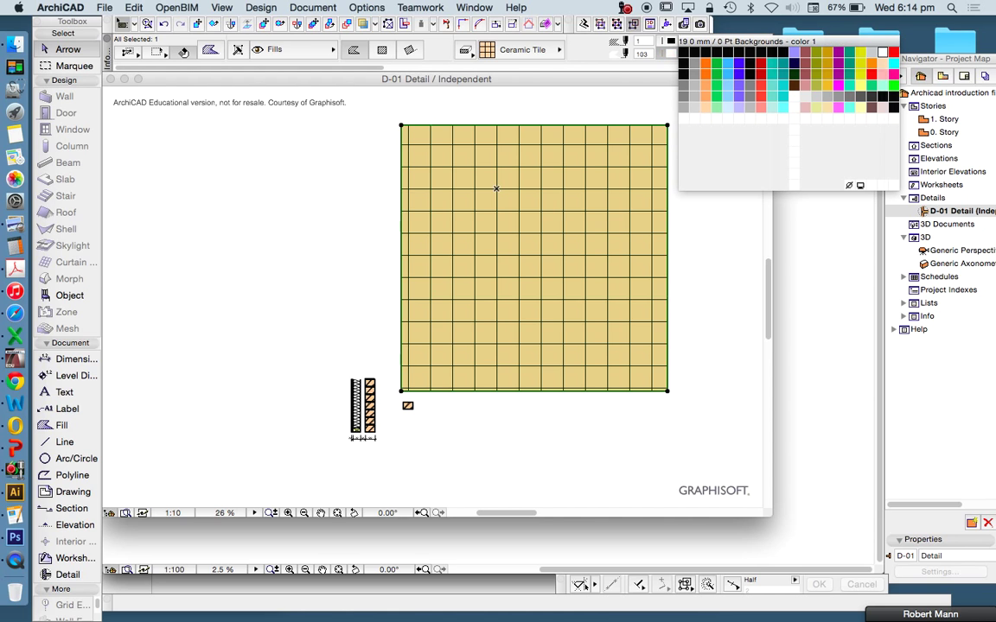
{"action": "left_click", "coordinate": [881, 51]}
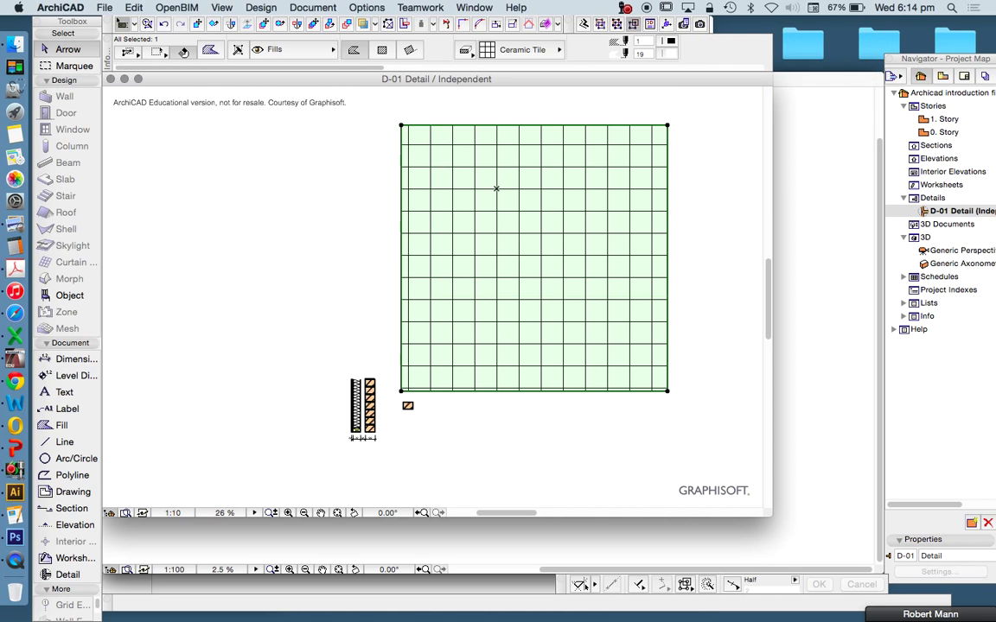
{"action": "key", "text": "Escape"}
Change the tiled fill's construction method so the pattern links to the fill's own origin
{"action": "left_click", "coordinate": [496, 188]}
{"action": "left_click", "coordinate": [493, 50]}
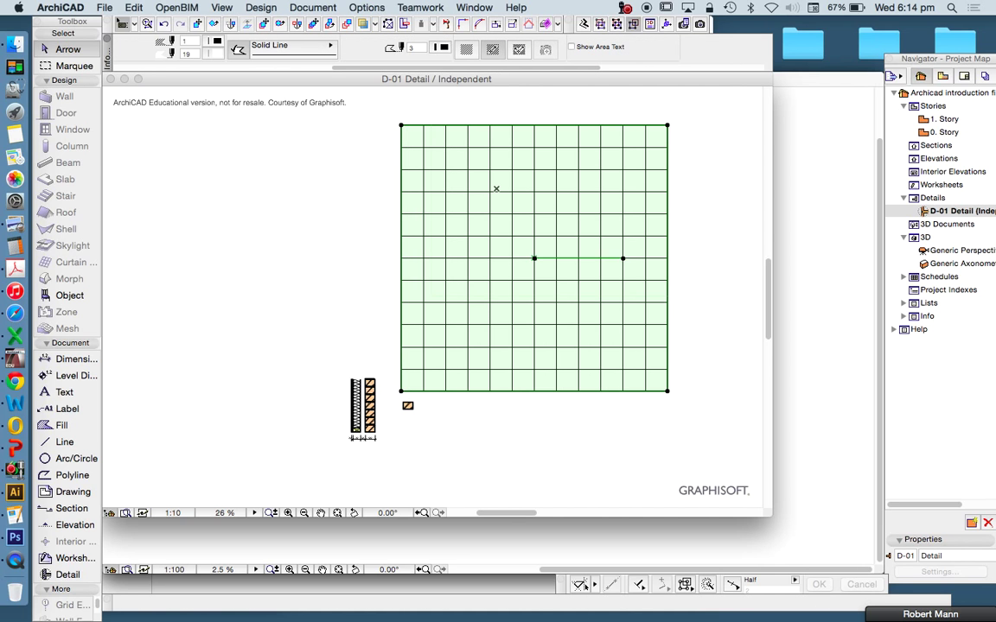
{"action": "key", "text": "Escape"}
Move the tiled fill's origin from the square's centre to a point near its upper-left corner
{"action": "left_click", "coordinate": [534, 258]}
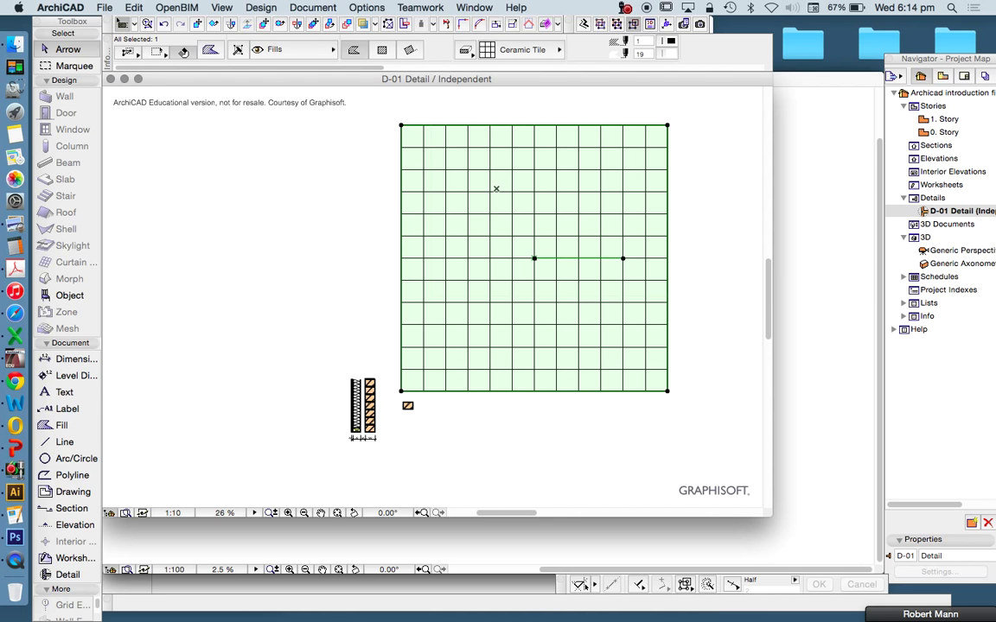
{"action": "left_click", "coordinate": [534, 258]}
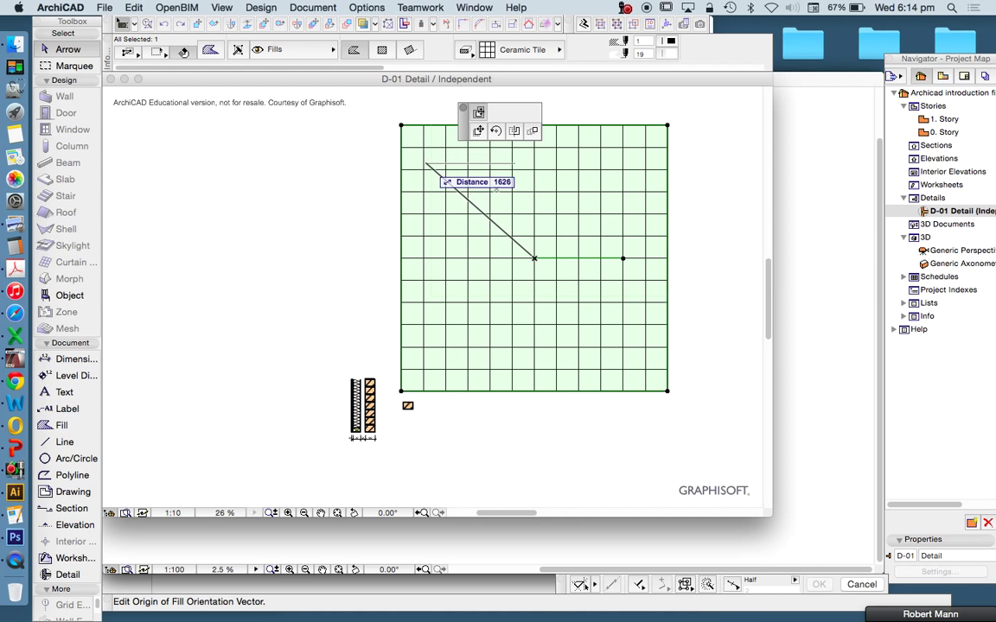
{"action": "left_click", "coordinate": [431, 160]}
Snap the tiled fill's origin onto the square's upper-left corner and check the alignment of the tiles
{"action": "left_click", "coordinate": [431, 160]}
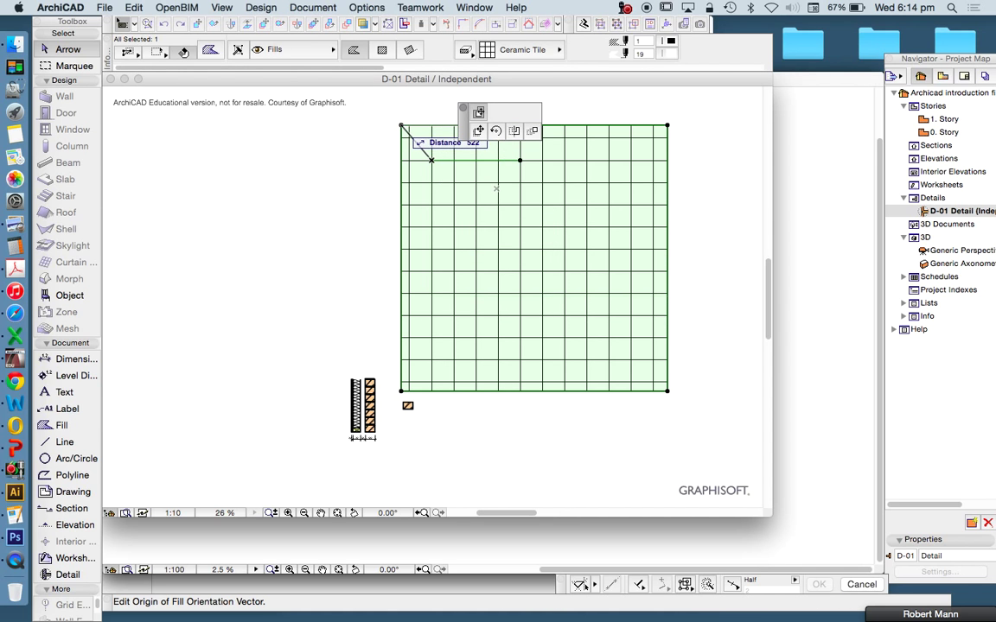
{"action": "left_click", "coordinate": [401, 124]}
{"action": "left_click", "coordinate": [401, 126]}
{"action": "key", "text": "Escape"}
{"action": "scroll", "coordinate": [404, 120], "scroll_direction": "up", "scroll_amount": 4}
{"action": "left_click", "coordinate": [397, 133]}
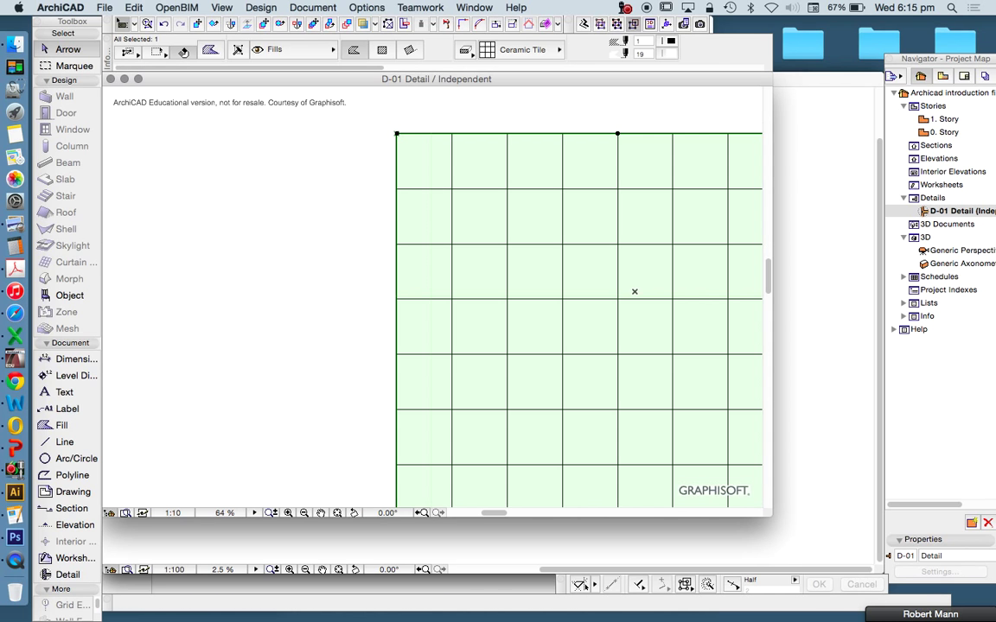
{"action": "scroll", "coordinate": [634, 291], "scroll_direction": "down", "scroll_amount": 3}
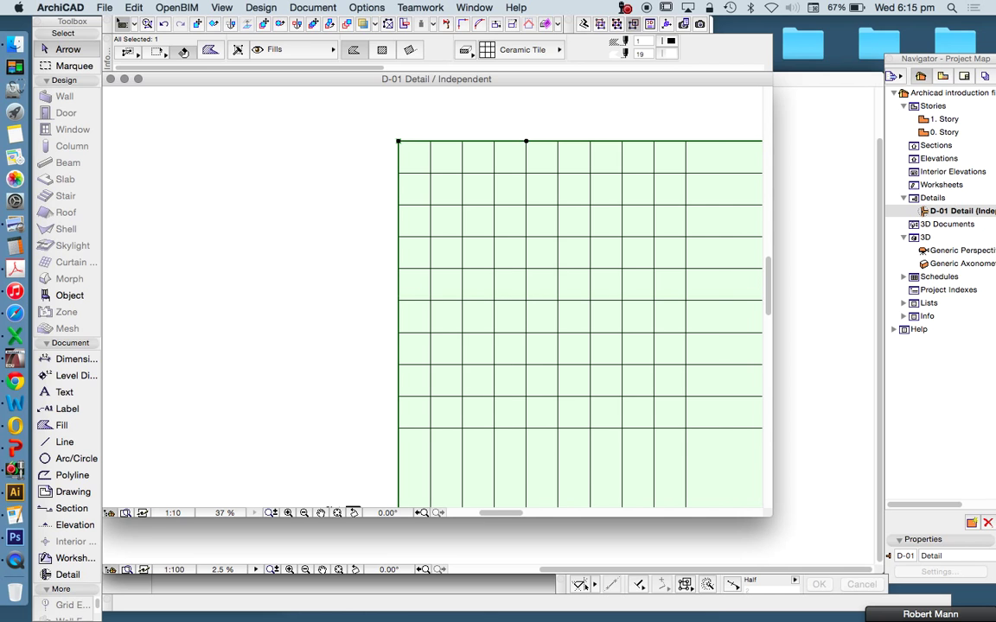
{"action": "scroll", "coordinate": [355, 108], "scroll_direction": "down", "scroll_amount": 3}
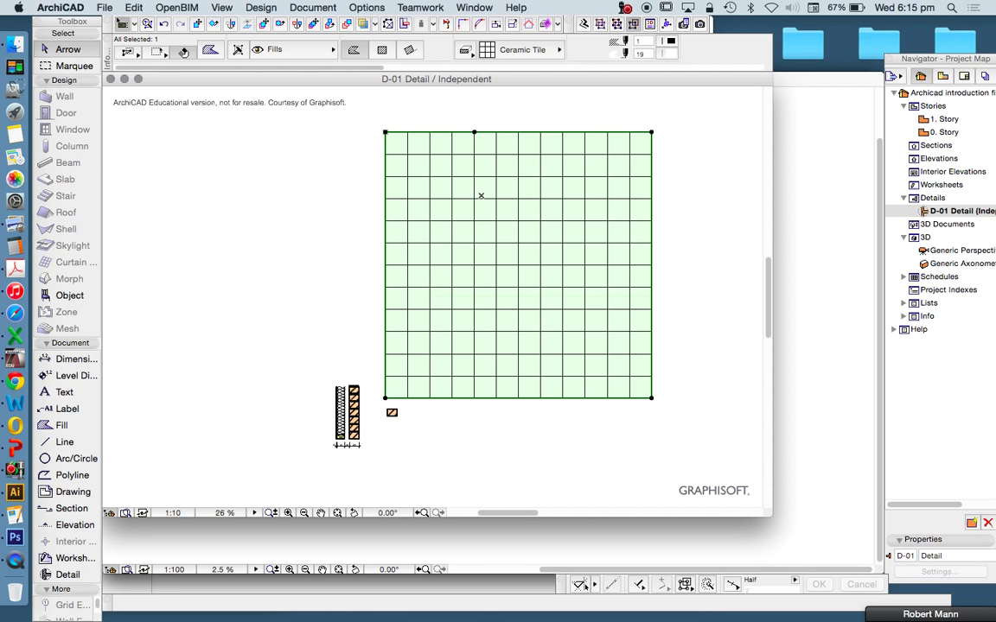
Undo the origin's move to the corner and place the origin about a quarter of the square's width in from its upper-left corner
{"action": "key", "text": "super+z"}
{"action": "key", "text": "Escape"}
{"action": "left_click", "coordinate": [384, 131]}
{"action": "left_click", "coordinate": [416, 167]}
{"action": "left_click", "coordinate": [444, 199]}
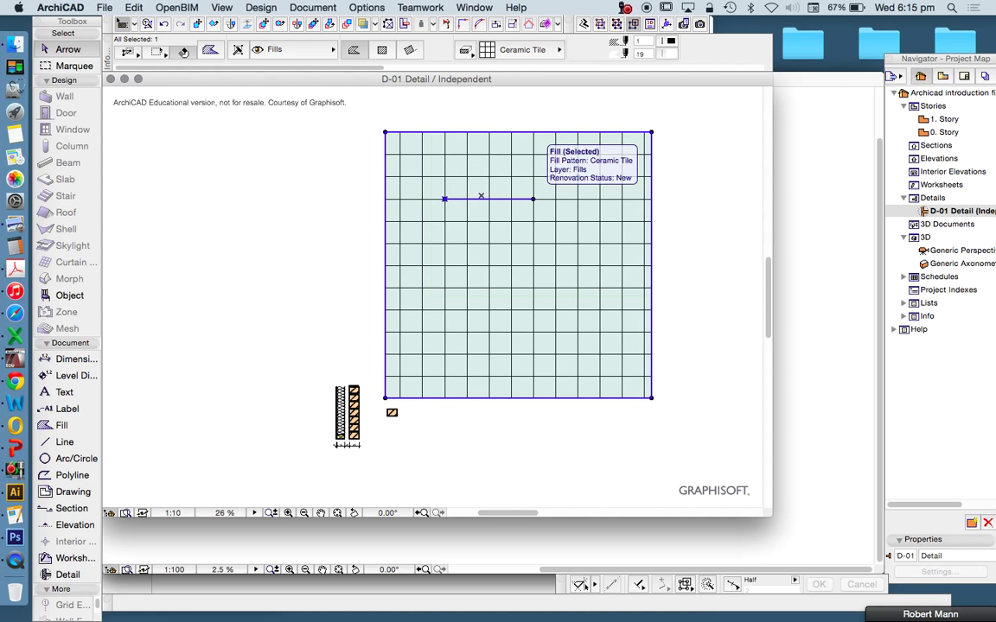
Turn on guide lines, rotate the tiled fill's orientation vector to 45° down to the right, and deselect the fill
{"action": "left_click", "coordinate": [532, 199]}
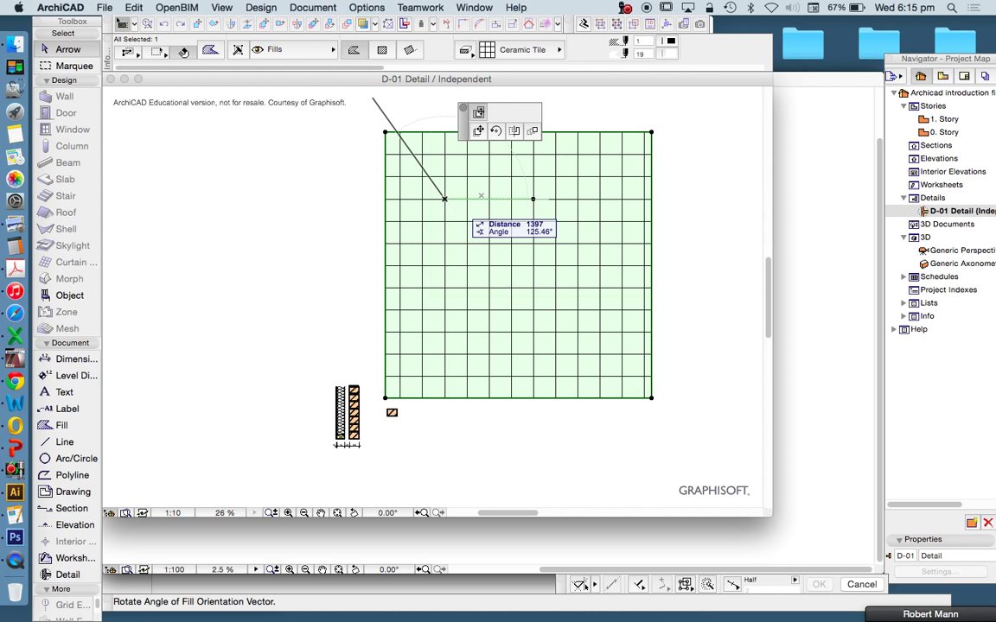
{"action": "left_click", "coordinate": [222, 7]}
{"action": "left_click", "coordinate": [239, 80]}
{"action": "left_click", "coordinate": [506, 260]}
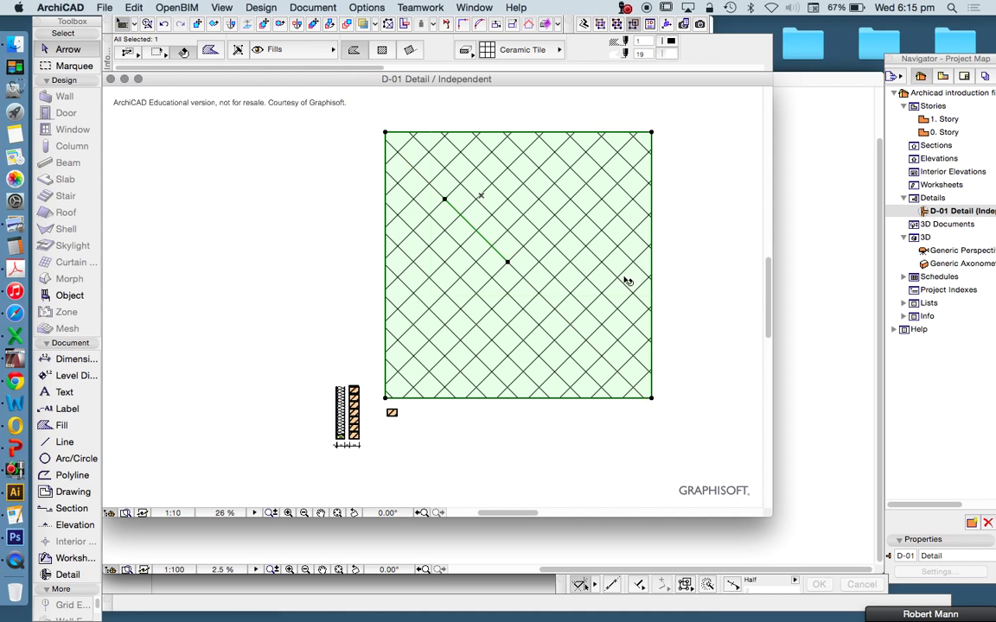
{"action": "left_click", "coordinate": [489, 122]}
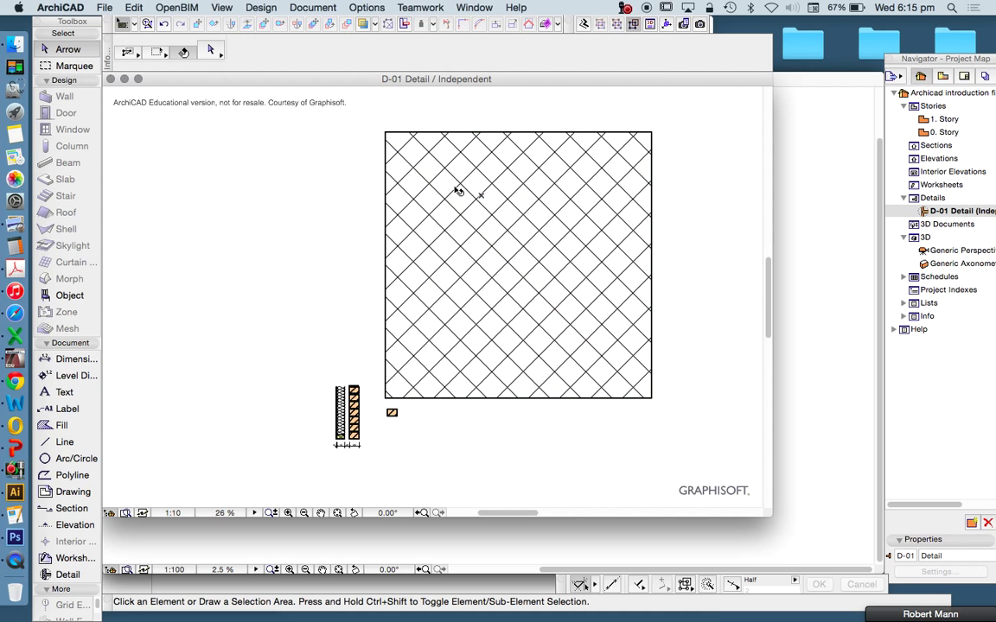
Select the tiled fill, set its construction method to Distorted Fill, and deselect it
{"action": "left_click", "coordinate": [464, 248]}
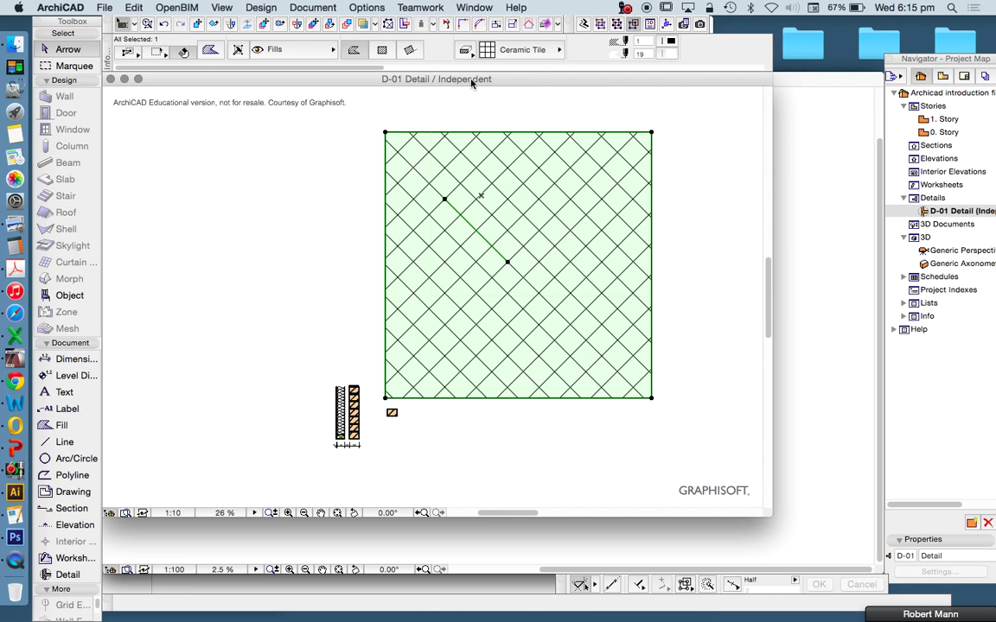
{"action": "scroll", "coordinate": [480, 50], "scroll_direction": "right", "scroll_amount": 5}
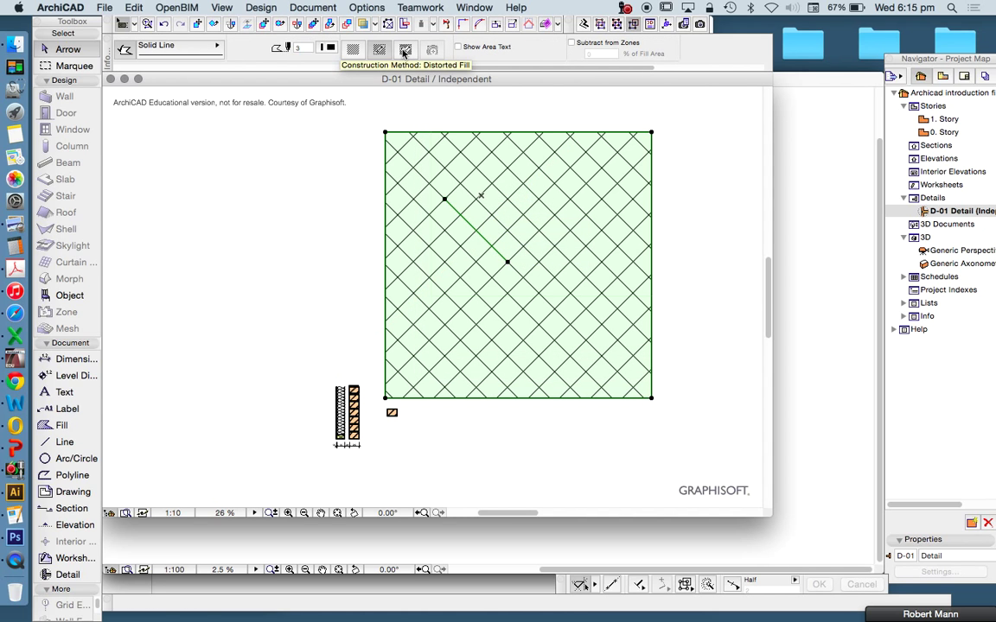
{"action": "left_click", "coordinate": [404, 51]}
{"action": "key", "text": "Escape"}
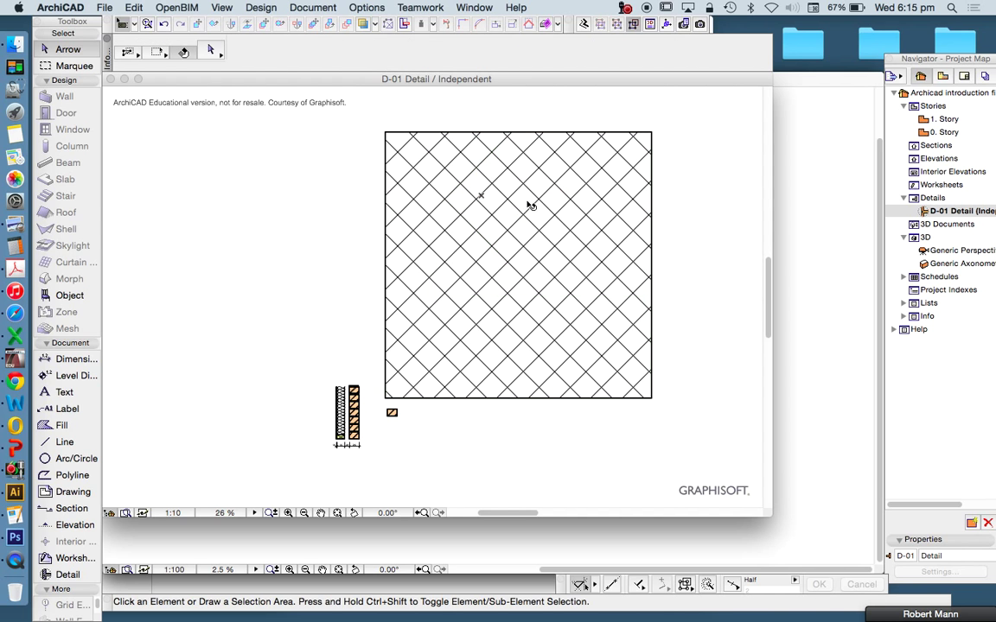
Select the distorted fill and shorten its upper vector along the 45° diagonal to about half its length
{"action": "left_click", "coordinate": [531, 204]}
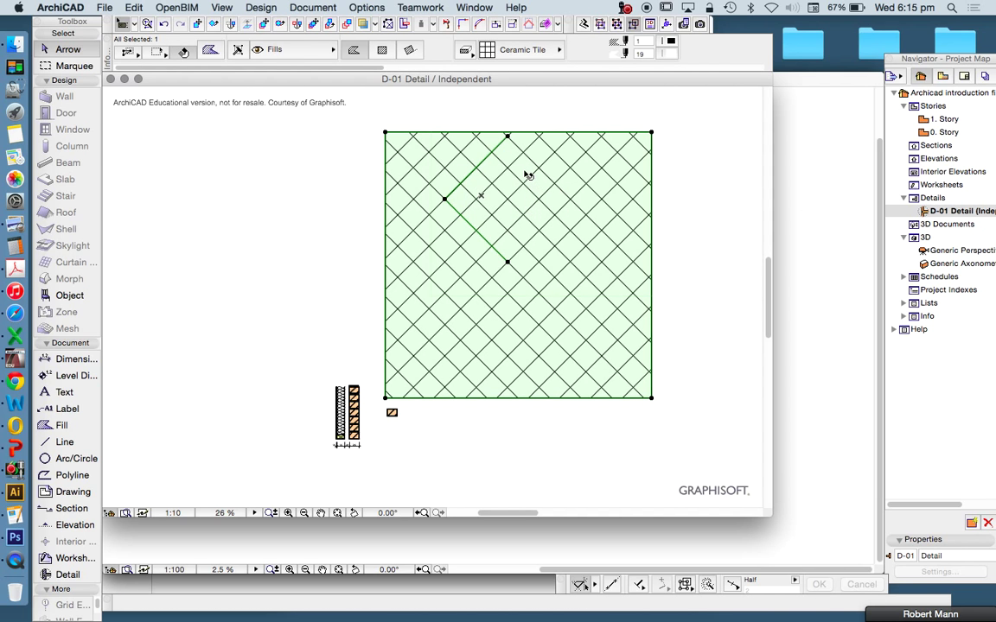
{"action": "scroll", "coordinate": [517, 162], "scroll_direction": "up", "scroll_amount": 3}
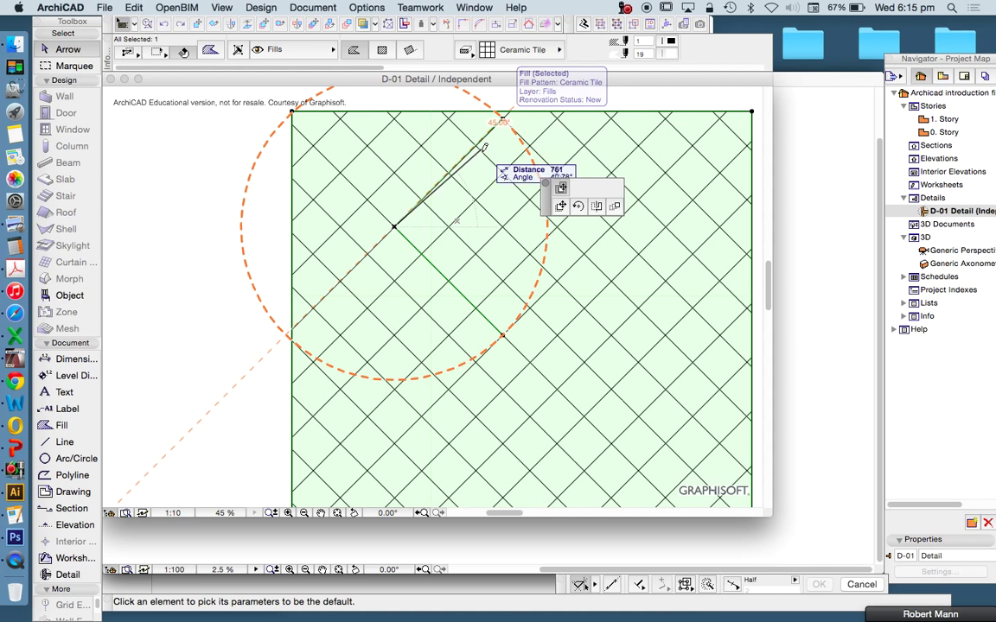
{"action": "left_click", "coordinate": [443, 177]}
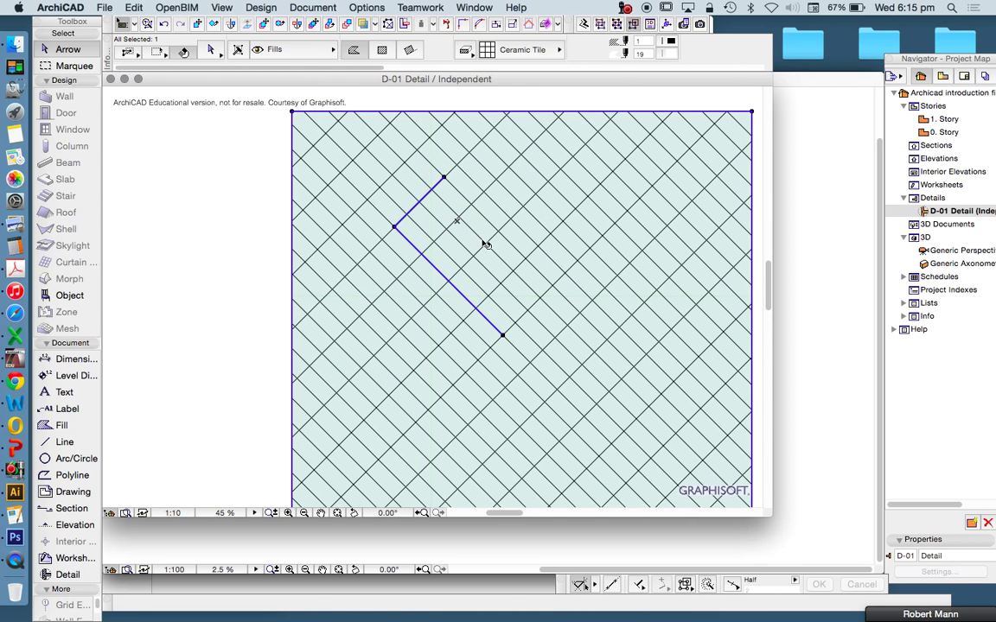
Shorten the fill's lower vector to about 649 mm along its 45° line, and stretch it to more than twice that length
{"action": "left_click", "coordinate": [502, 335]}
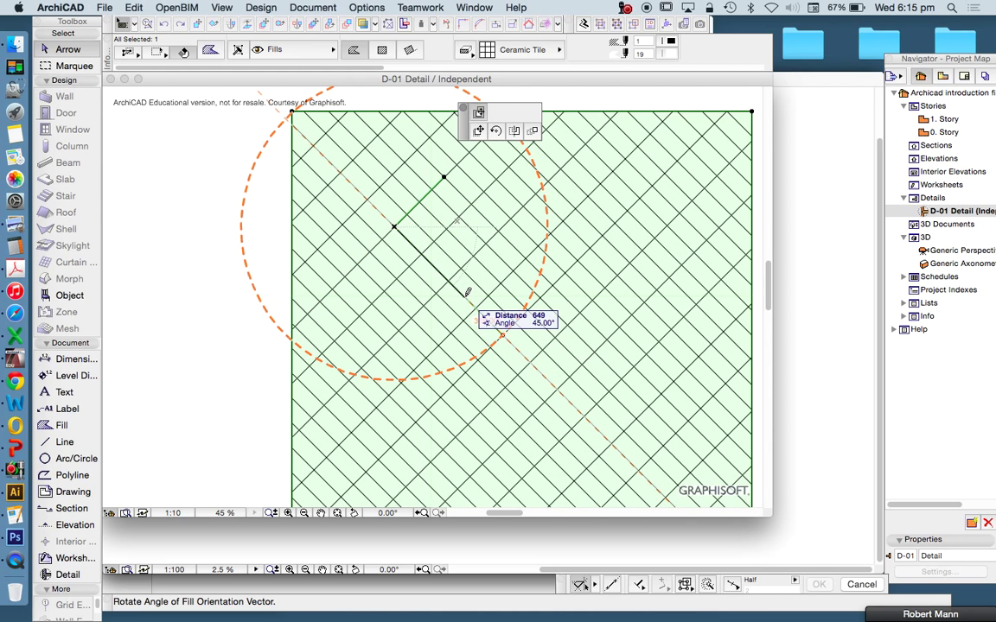
{"action": "left_click", "coordinate": [465, 295]}
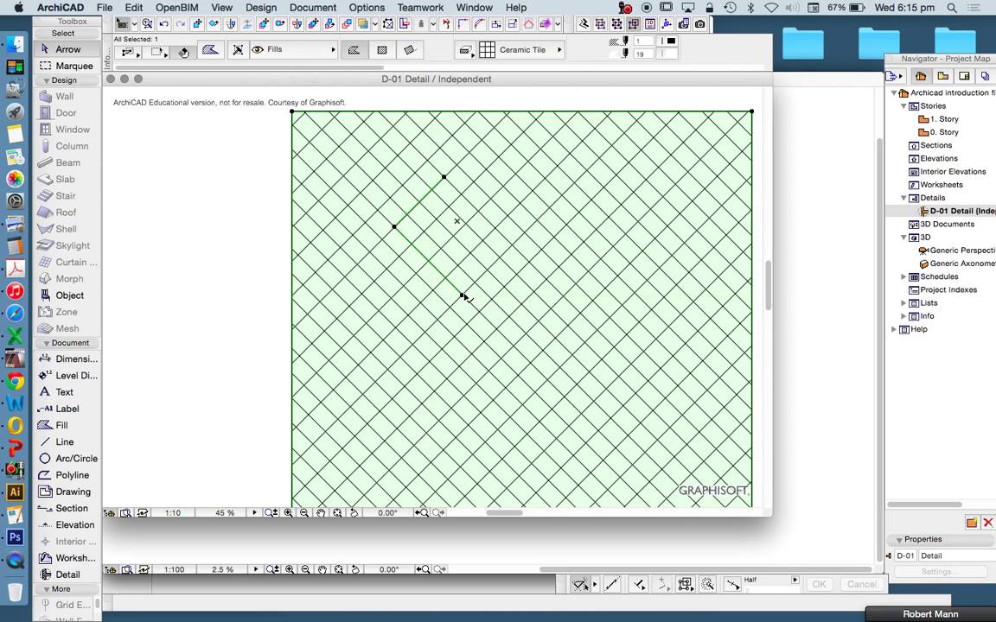
{"action": "left_click", "coordinate": [559, 386]}
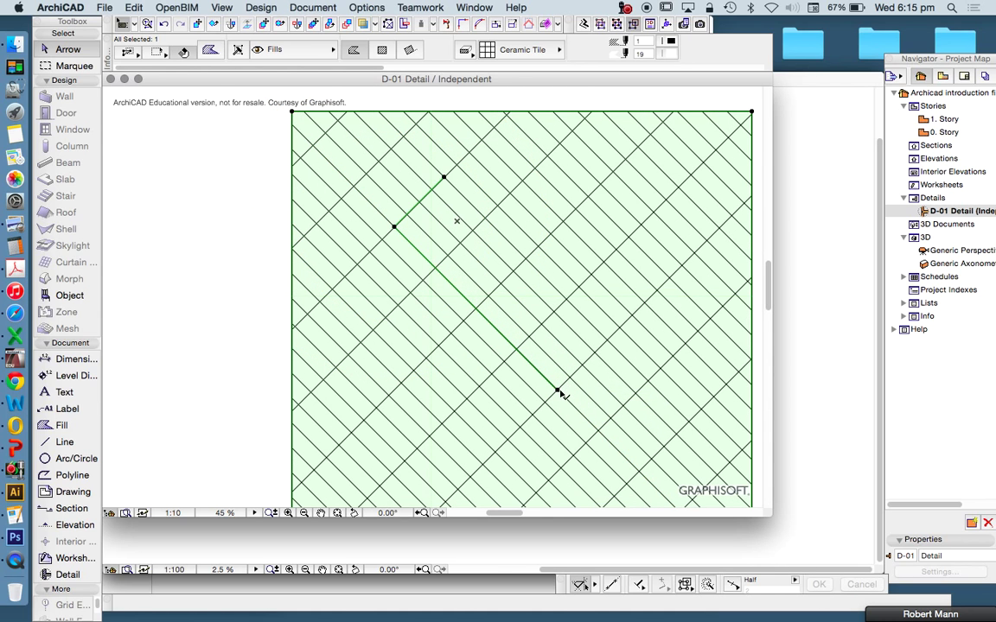
Skew the tile pattern by swinging the lower vector to a shallower angle and nudging the upper vector's end down to the right, and deselect
{"action": "left_click", "coordinate": [558, 391]}
{"action": "left_click", "coordinate": [561, 345]}
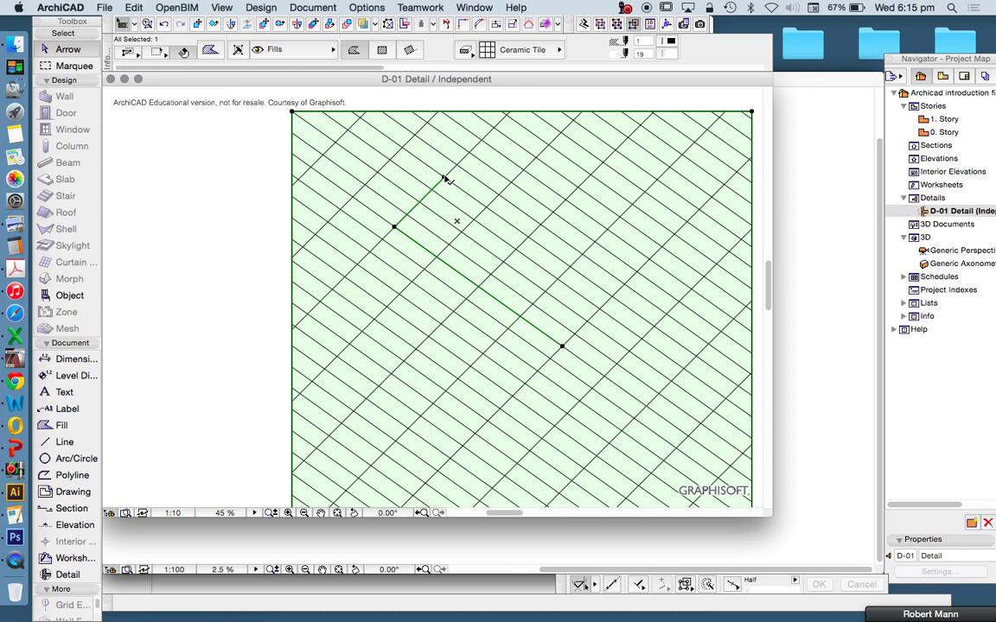
{"action": "left_click", "coordinate": [444, 178]}
{"action": "left_click", "coordinate": [449, 181]}
{"action": "scroll", "coordinate": [490, 192], "scroll_direction": "down", "scroll_amount": 4}
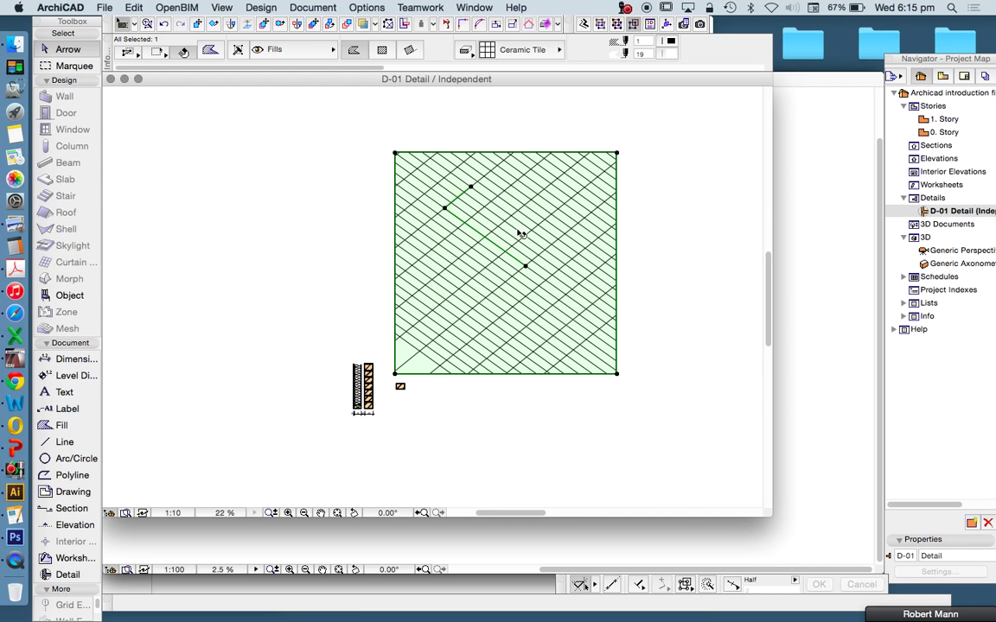
{"action": "key", "text": "Escape"}
Delete the large tiled fill from the detail
{"action": "scroll", "coordinate": [521, 251], "scroll_direction": "up", "scroll_amount": 3}
{"action": "scroll", "coordinate": [480, 287], "scroll_direction": "down", "scroll_amount": 1}
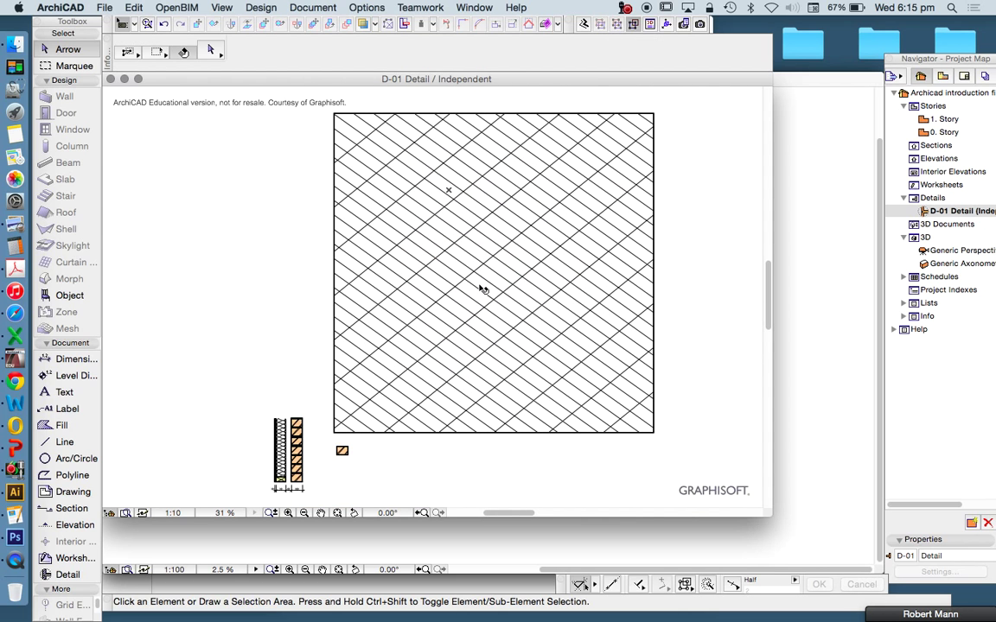
{"action": "left_click", "coordinate": [482, 288]}
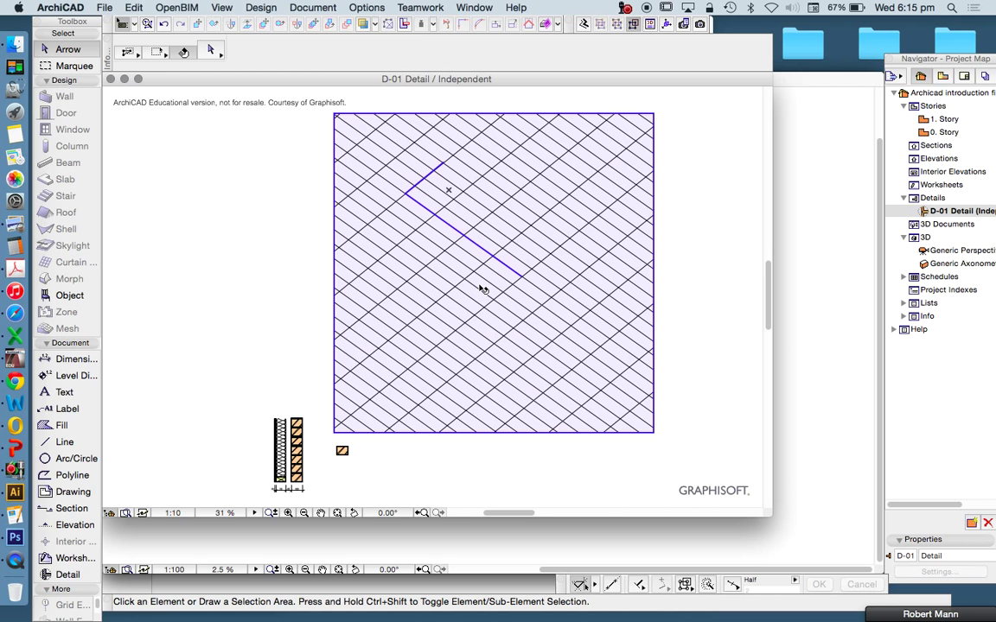
{"action": "key", "text": "Delete"}
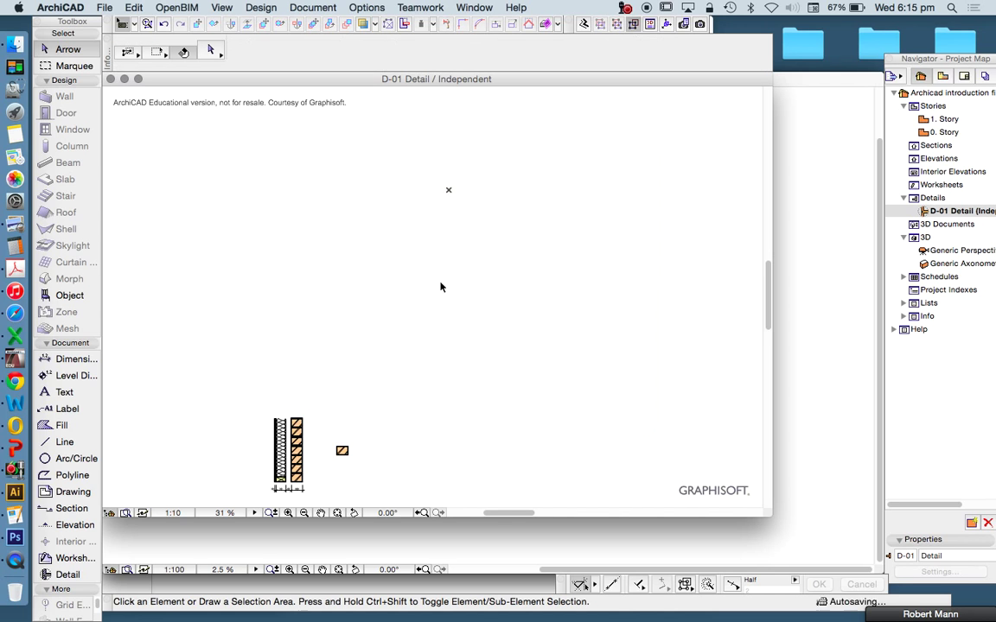
Stretch the right edge of the single loose brick fill along its orientation vector into a long strip, and deselect it
{"action": "scroll", "coordinate": [351, 373], "scroll_direction": "up", "scroll_amount": 5}
{"action": "scroll", "coordinate": [439, 343], "scroll_direction": "up", "scroll_amount": 2}
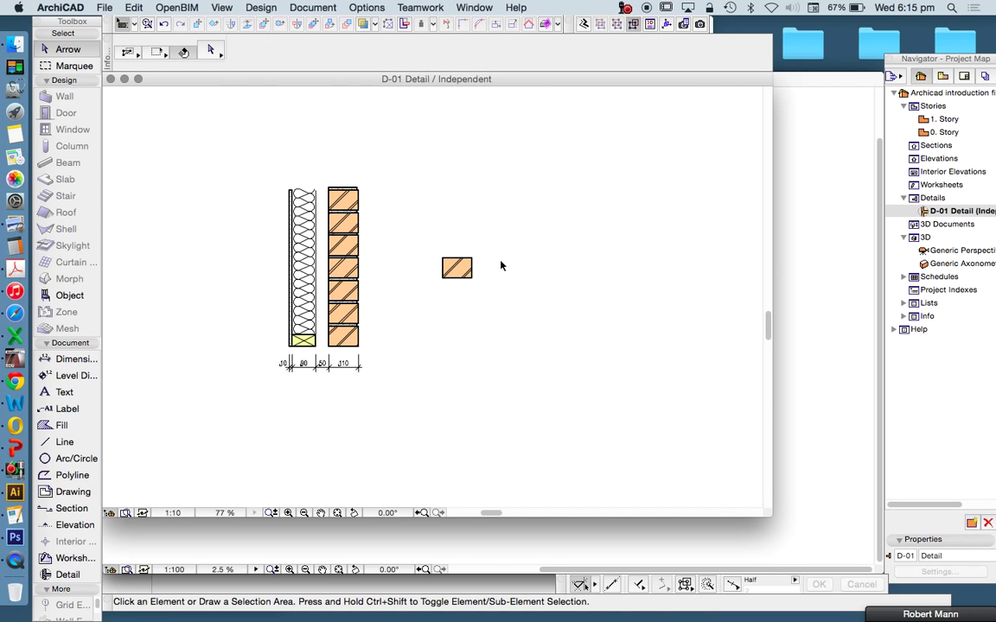
{"action": "left_click", "coordinate": [455, 267]}
{"action": "scroll", "coordinate": [472, 259], "scroll_direction": "up", "scroll_amount": 1}
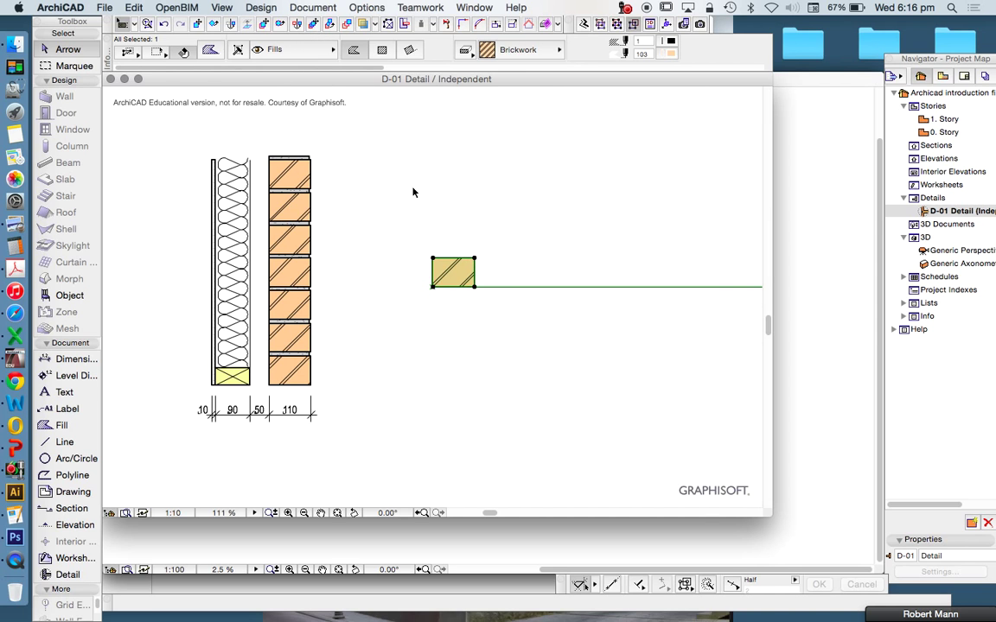
{"action": "left_click", "coordinate": [475, 272]}
{"action": "scroll", "coordinate": [249, 190], "scroll_direction": "down", "scroll_amount": 3}
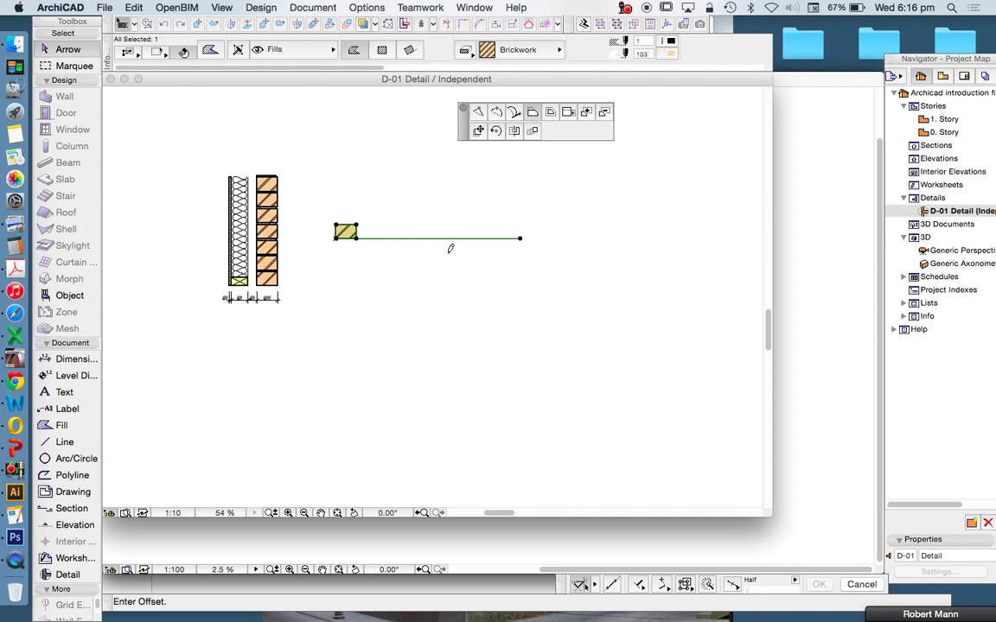
{"action": "left_click", "coordinate": [517, 237]}
{"action": "scroll", "coordinate": [389, 200], "scroll_direction": "up", "scroll_amount": 4}
{"action": "key", "text": "Escape"}
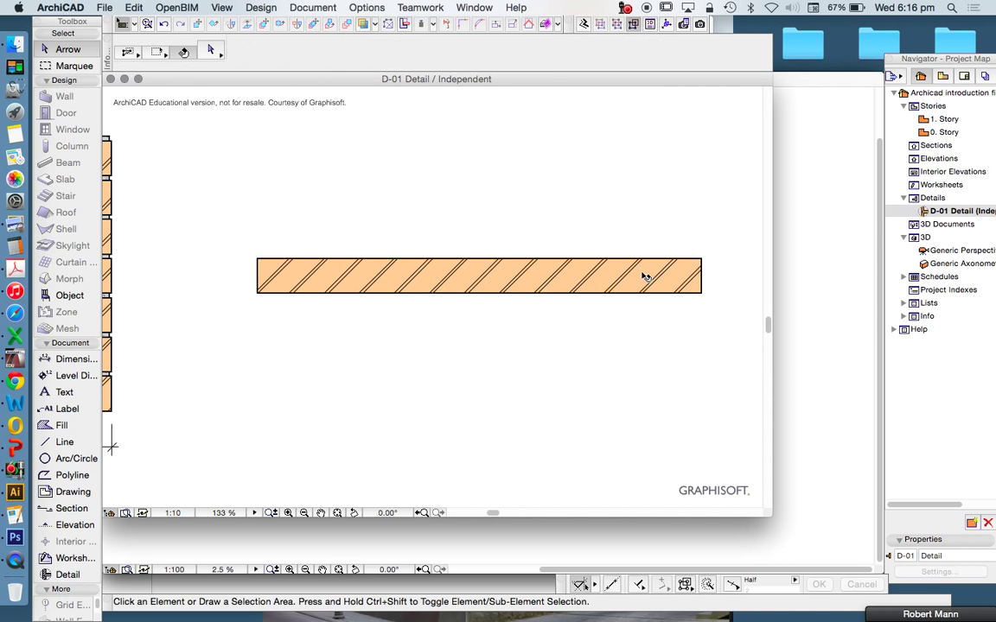
Select the long brick strip, set its fill pattern to Wood, and deselect it
{"action": "left_click", "coordinate": [529, 283]}
{"action": "left_click", "coordinate": [543, 50]}
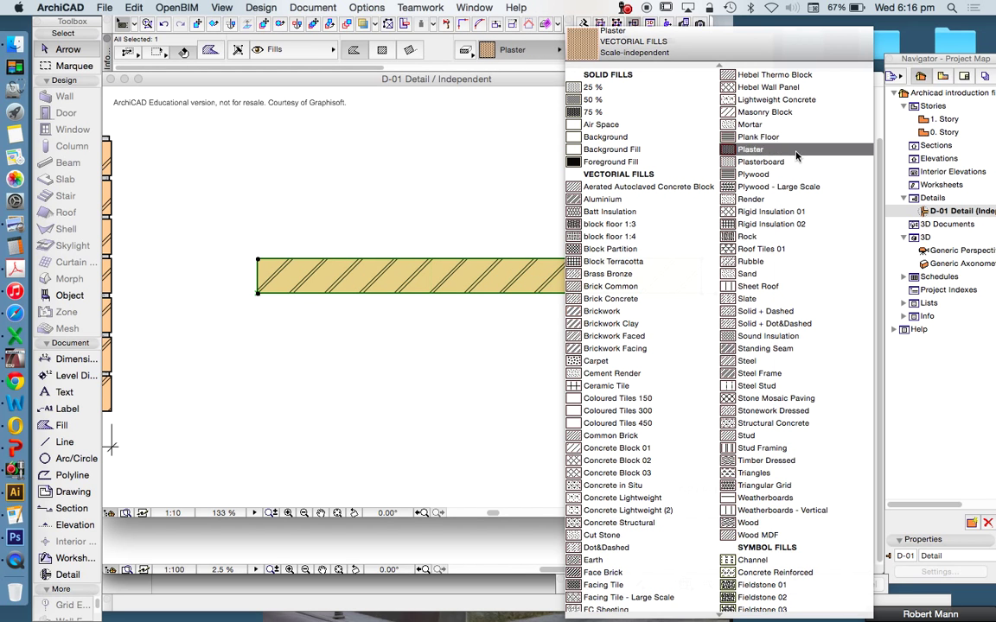
{"action": "scroll", "coordinate": [824, 165], "scroll_direction": "down", "scroll_amount": 5}
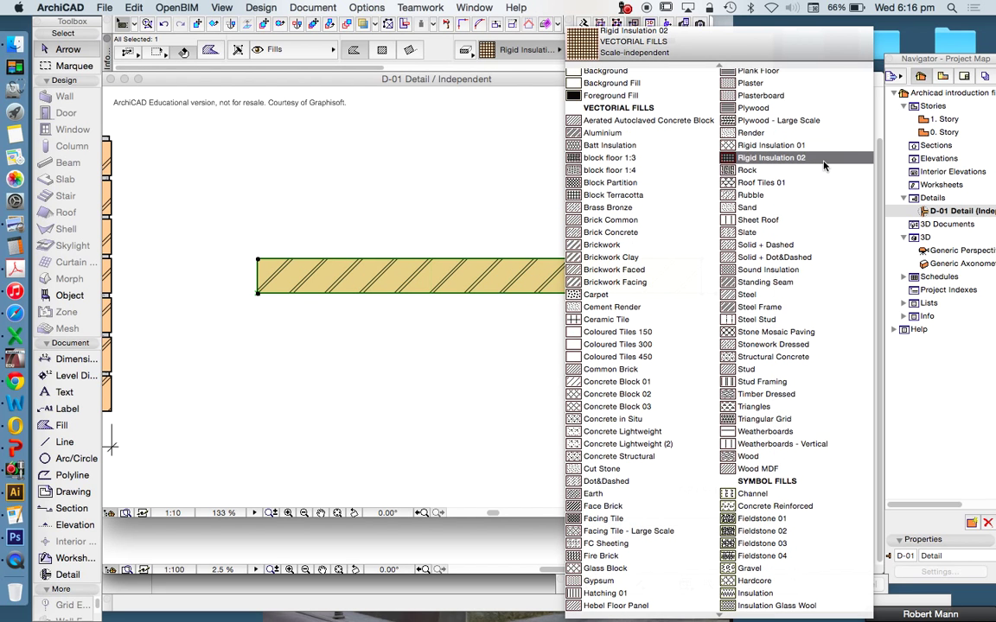
{"action": "scroll", "coordinate": [835, 291], "scroll_direction": "up", "scroll_amount": 5}
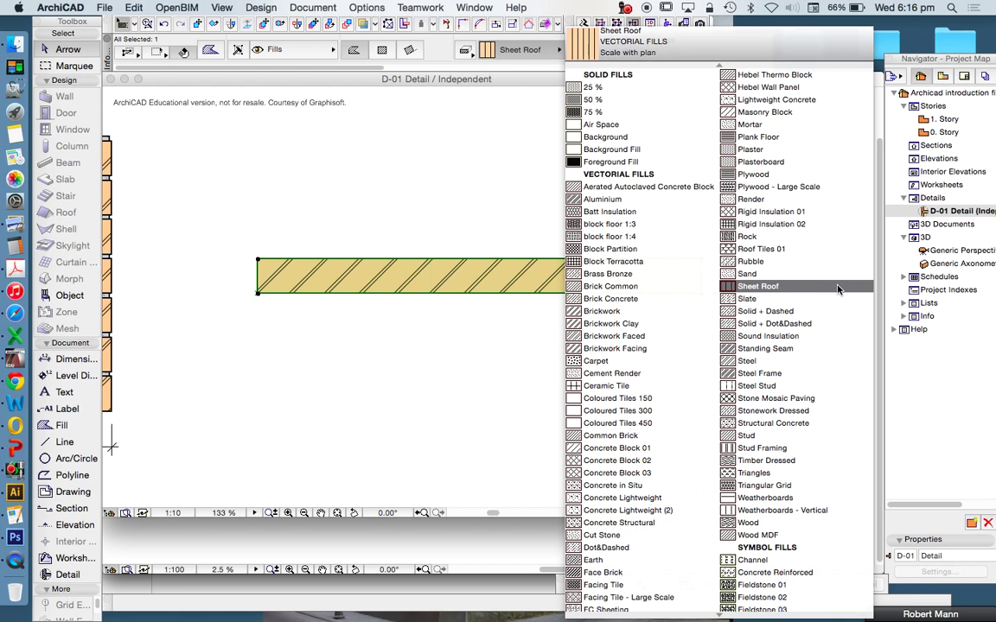
{"action": "scroll", "coordinate": [833, 249], "scroll_direction": "down", "scroll_amount": 3}
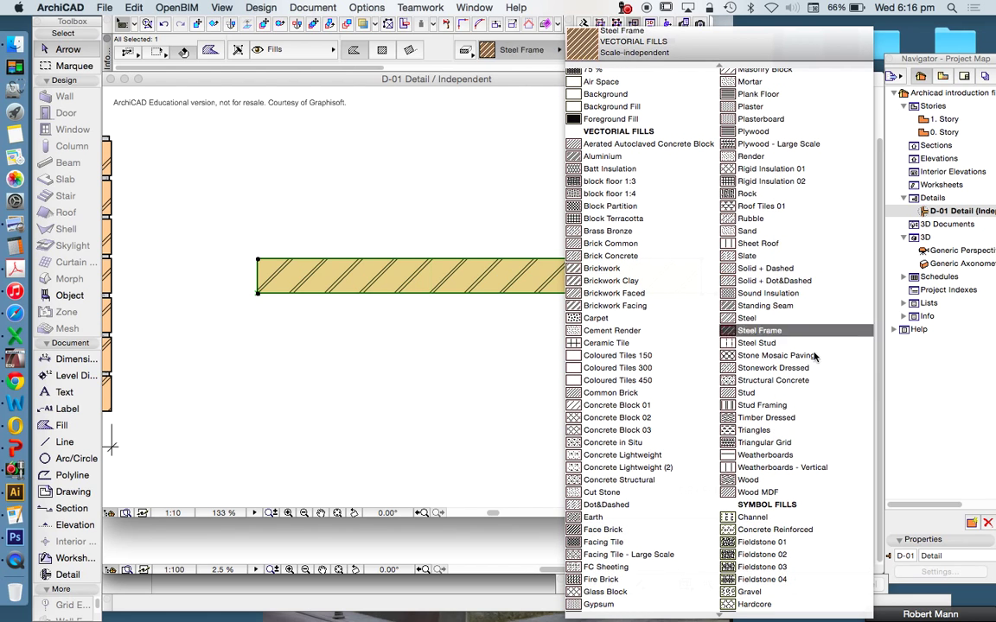
{"action": "left_click", "coordinate": [762, 417]}
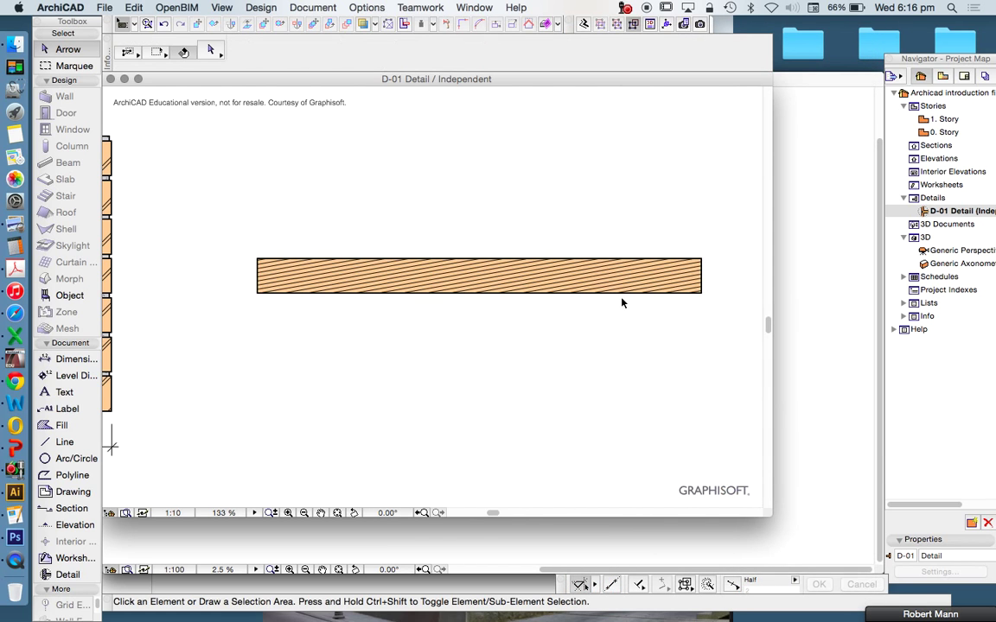
Examine the wood hatch along the strip and the direction of its orientation vector
{"action": "scroll", "coordinate": [589, 261], "scroll_direction": "up", "scroll_amount": 5}
{"action": "scroll", "coordinate": [594, 229], "scroll_direction": "down", "scroll_amount": 3}
{"action": "scroll", "coordinate": [506, 211], "scroll_direction": "down", "scroll_amount": 3}
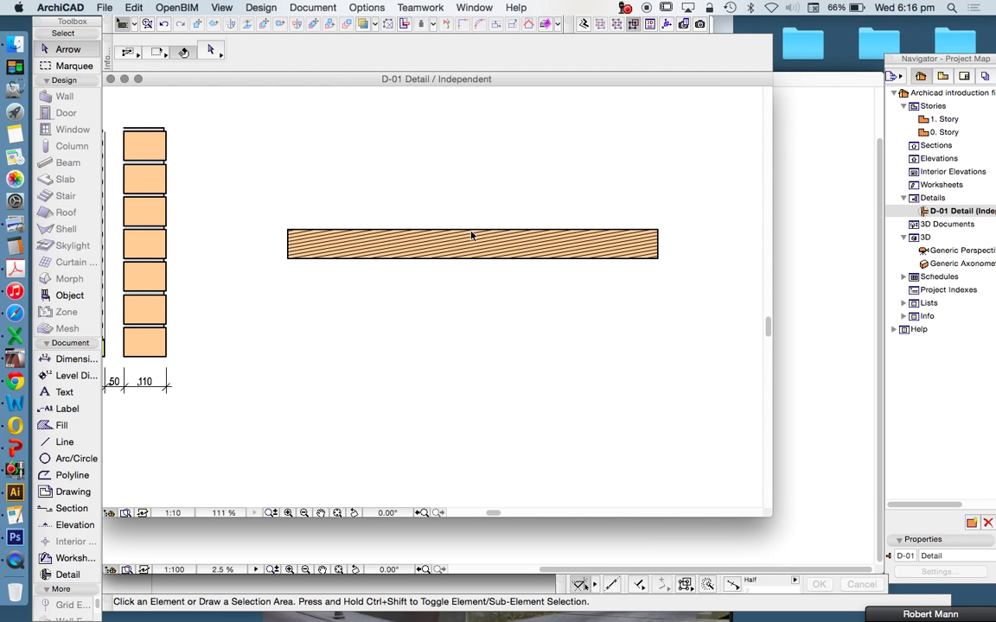
{"action": "left_click", "coordinate": [473, 236]}
{"action": "scroll", "coordinate": [582, 258], "scroll_direction": "up", "scroll_amount": 2}
{"action": "scroll", "coordinate": [588, 251], "scroll_direction": "down", "scroll_amount": 2}
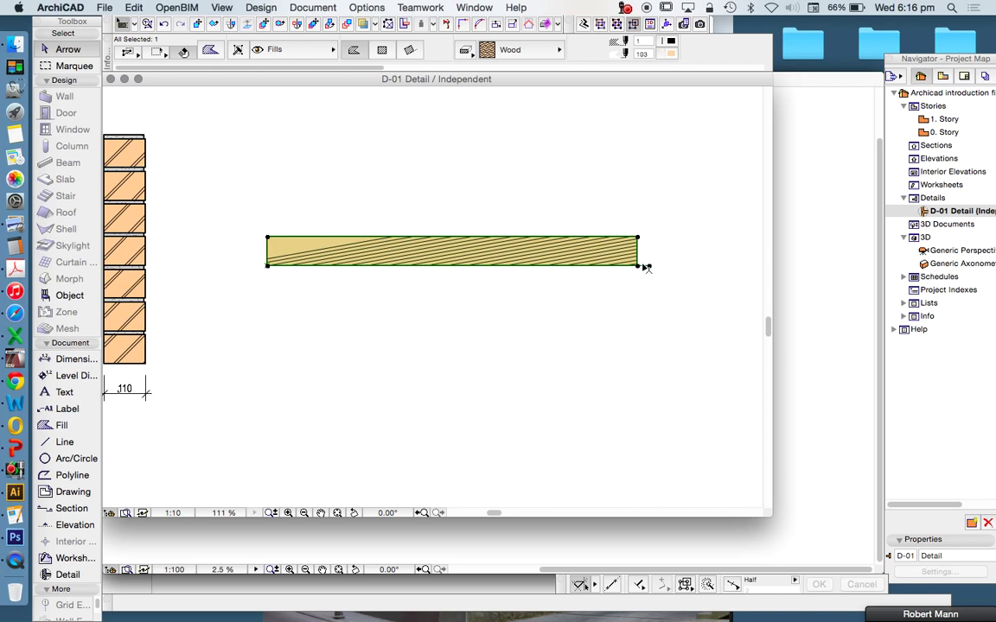
{"action": "left_click", "coordinate": [418, 196]}
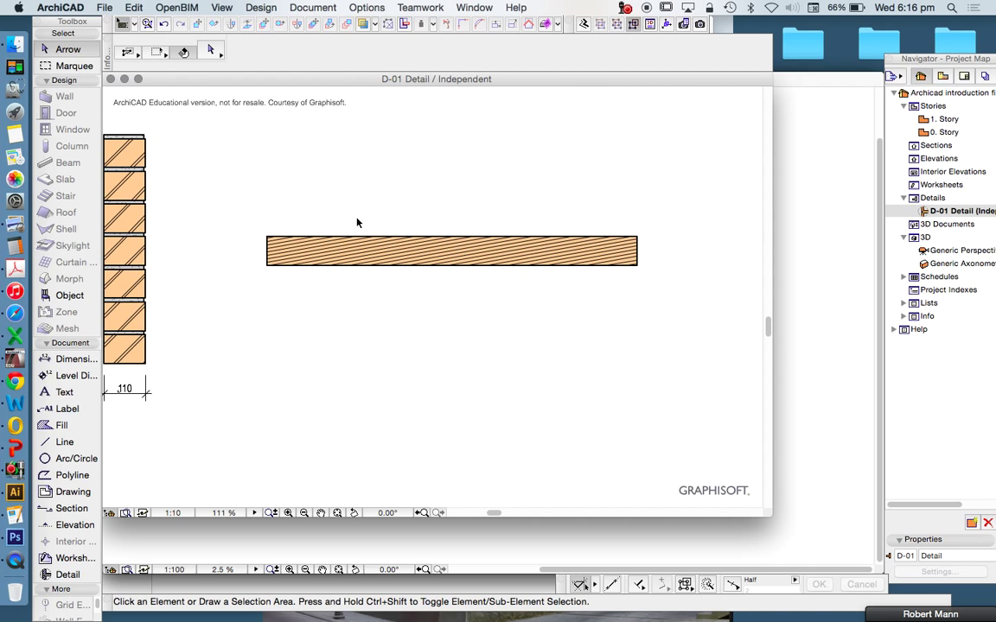
Add three copies of the wood board, stacked edge to edge directly above the original, using its lower-left corner as reference
{"action": "scroll", "coordinate": [357, 222], "scroll_direction": "up", "scroll_amount": 3}
{"action": "left_click", "coordinate": [378, 276]}
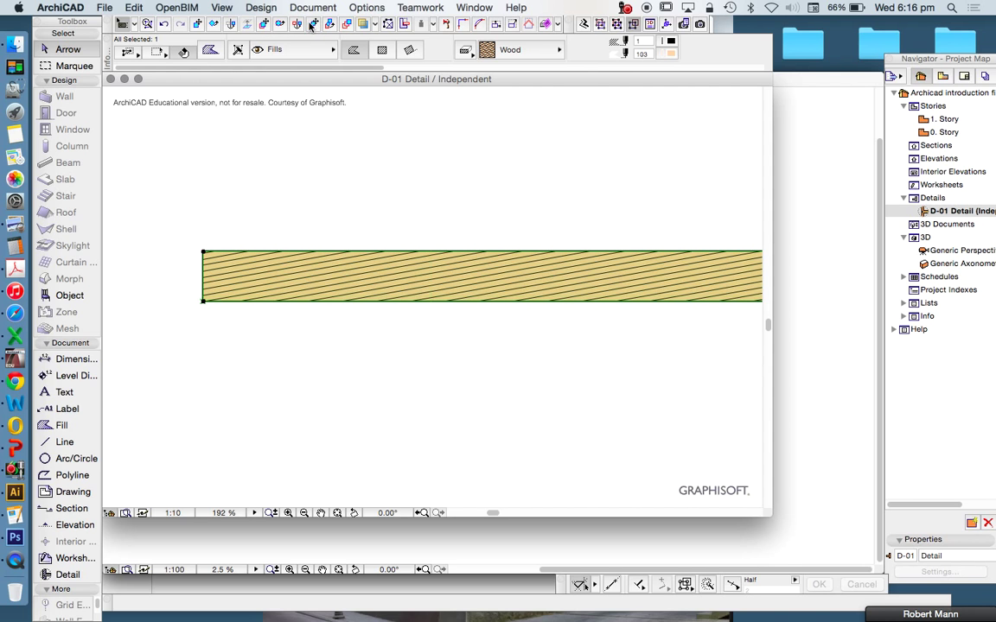
{"action": "left_click", "coordinate": [281, 24]}
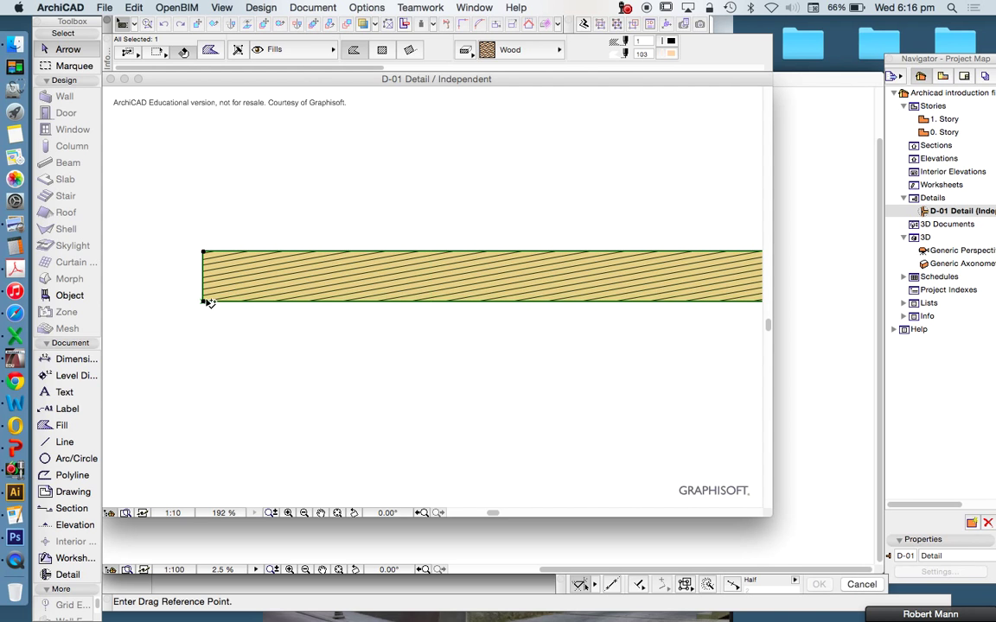
{"action": "left_click", "coordinate": [204, 301]}
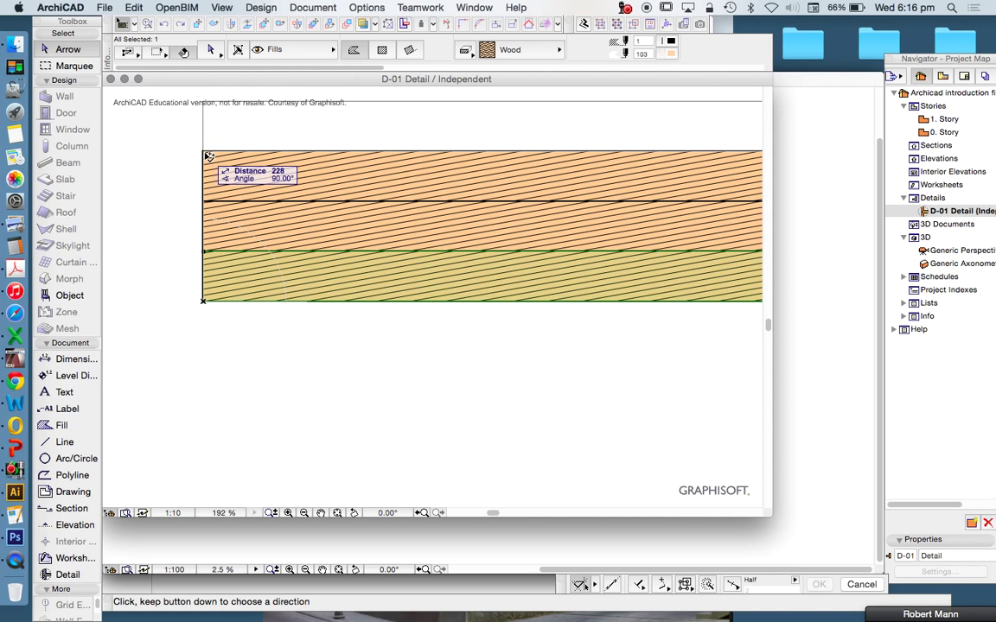
{"action": "left_click", "coordinate": [205, 152]}
{"action": "scroll", "coordinate": [356, 210], "scroll_direction": "down", "scroll_amount": 3}
{"action": "key", "text": "Escape"}
{"action": "key", "text": "Escape"}
{"action": "scroll", "coordinate": [437, 219], "scroll_direction": "up", "scroll_amount": 4}
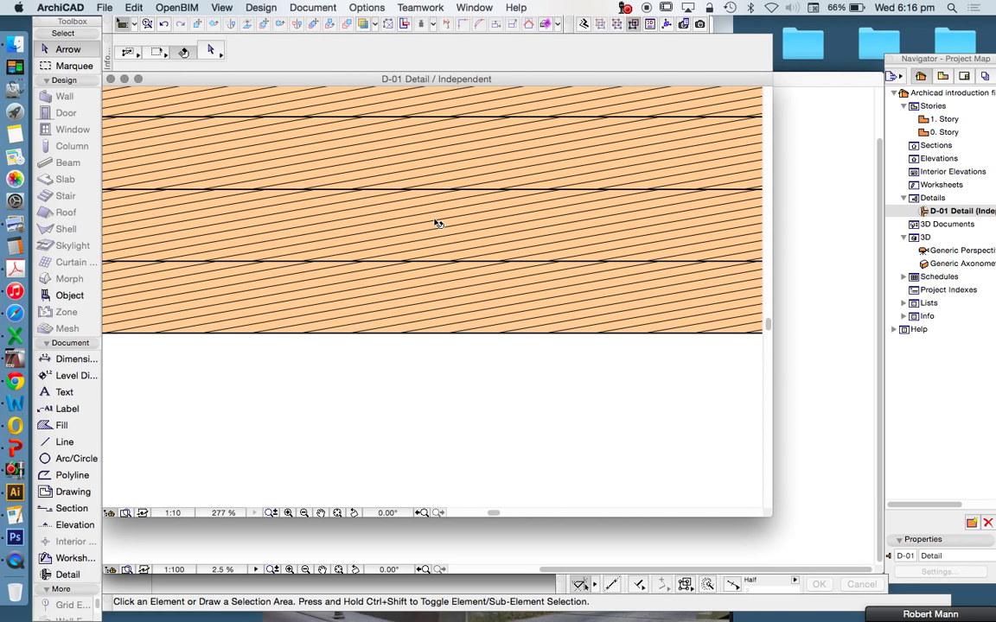
Swing the orientation vector of the second board from the bottom a few degrees upward to steepen its wood grain, and deselect it
{"action": "scroll", "coordinate": [413, 236], "scroll_direction": "down", "scroll_amount": 3}
{"action": "left_click", "coordinate": [465, 247]}
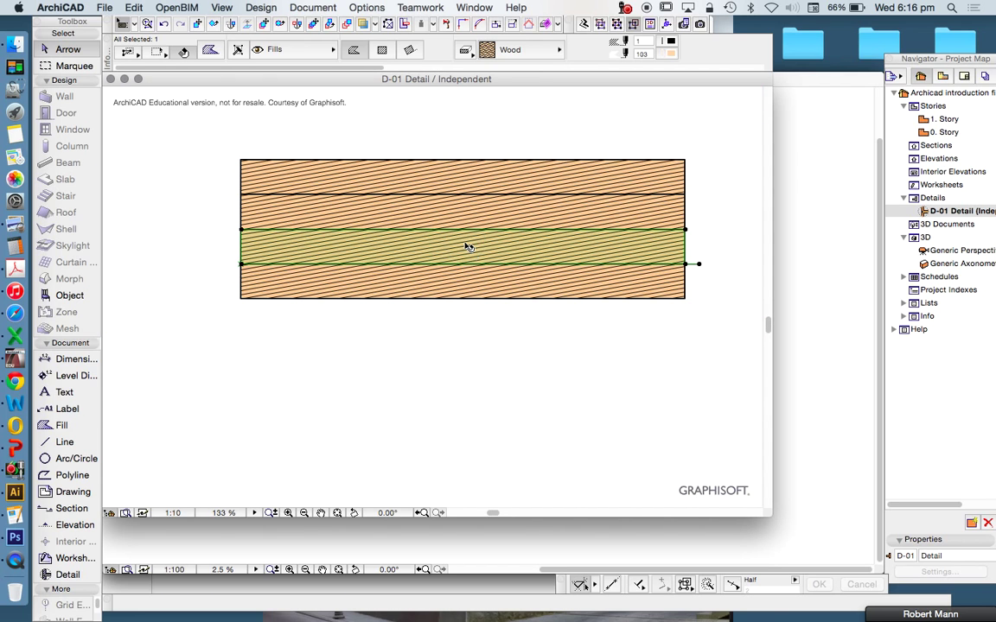
{"action": "left_click", "coordinate": [210, 50]}
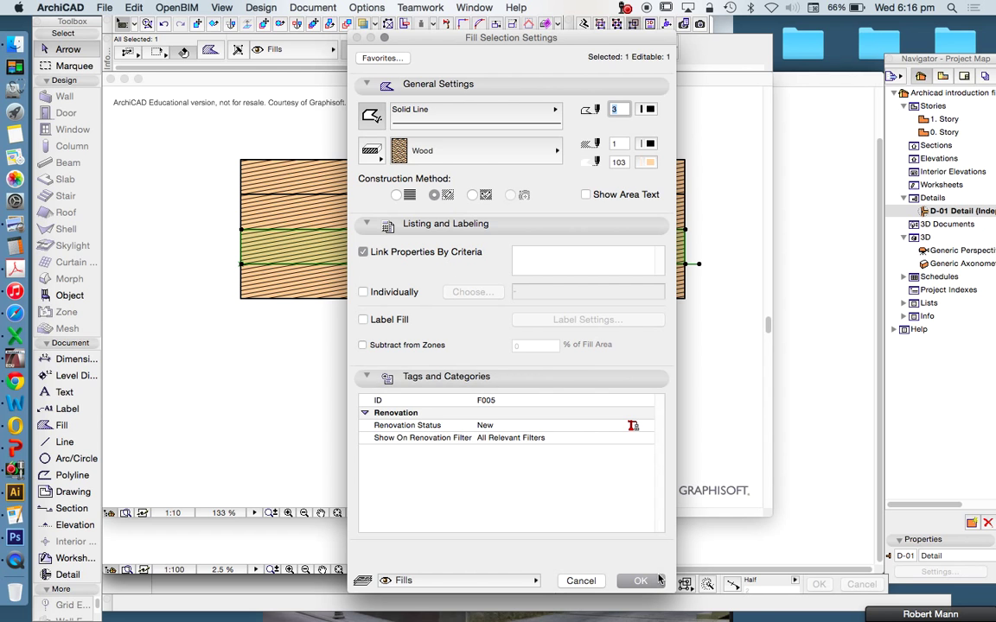
{"action": "left_click", "coordinate": [640, 581]}
{"action": "left_click", "coordinate": [699, 264]}
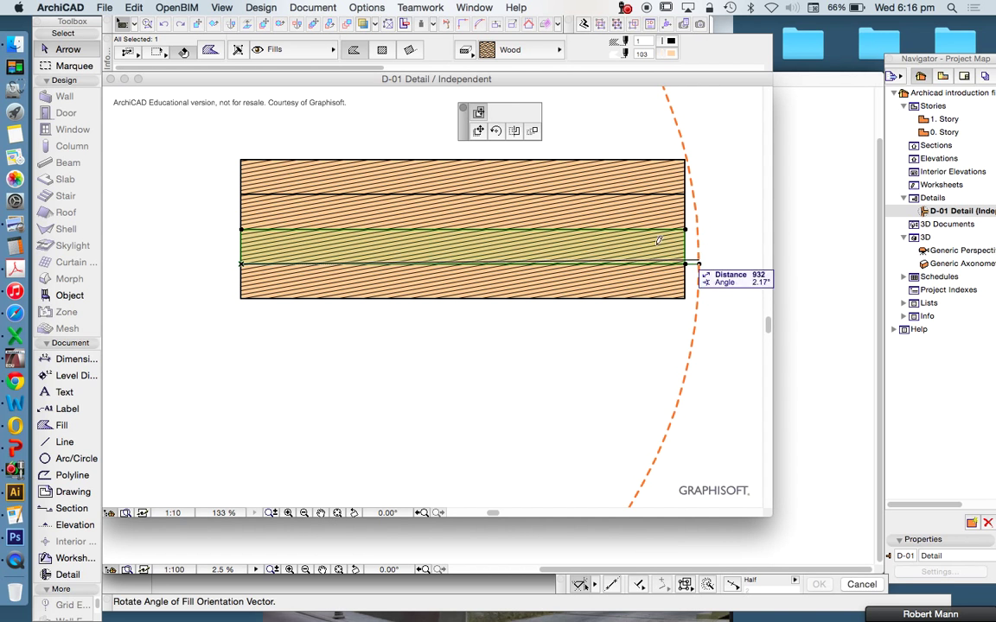
{"action": "left_click", "coordinate": [569, 238]}
{"action": "left_click", "coordinate": [582, 387]}
{"action": "scroll", "coordinate": [502, 276], "scroll_direction": "up", "scroll_amount": 5}
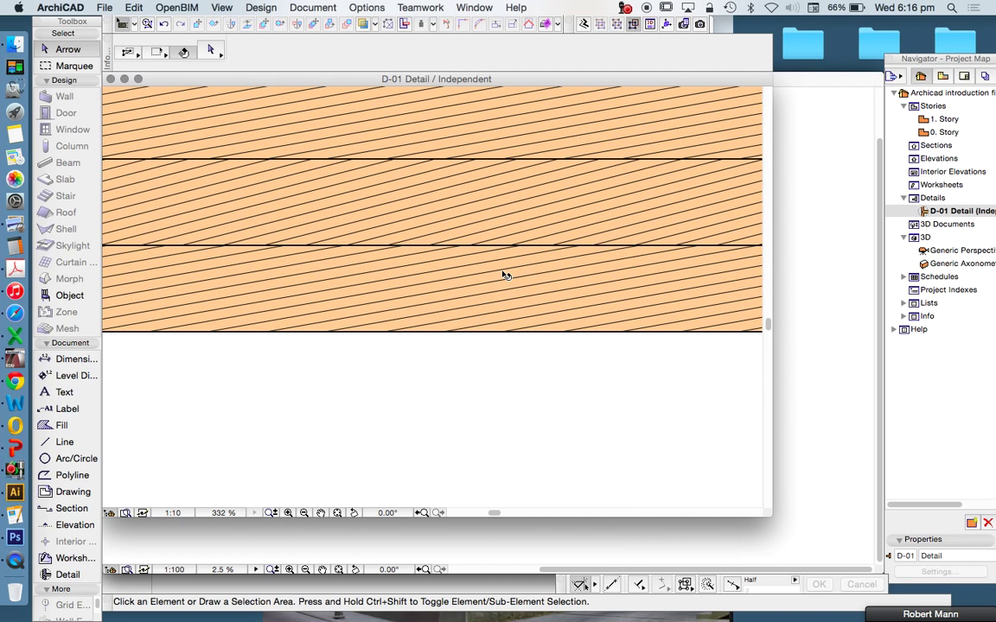
Swing the orientation vector of the second board from the top downward so its grain slopes the other way, and deselect it
{"action": "scroll", "coordinate": [466, 205], "scroll_direction": "down", "scroll_amount": 4}
{"action": "left_click", "coordinate": [494, 212]}
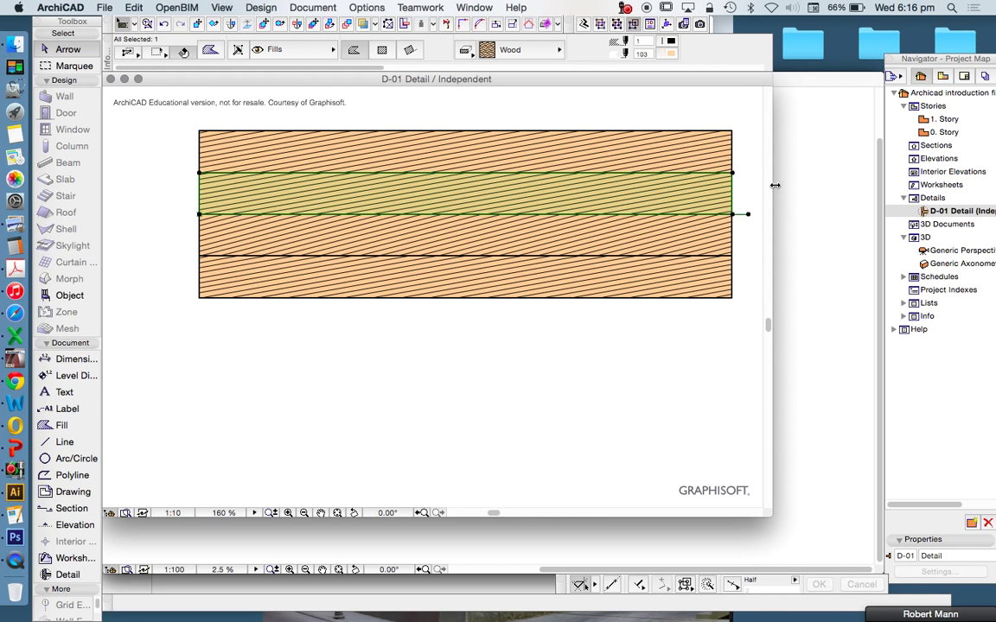
{"action": "left_click", "coordinate": [748, 214]}
{"action": "left_click", "coordinate": [733, 344]}
{"action": "left_click", "coordinate": [656, 378]}
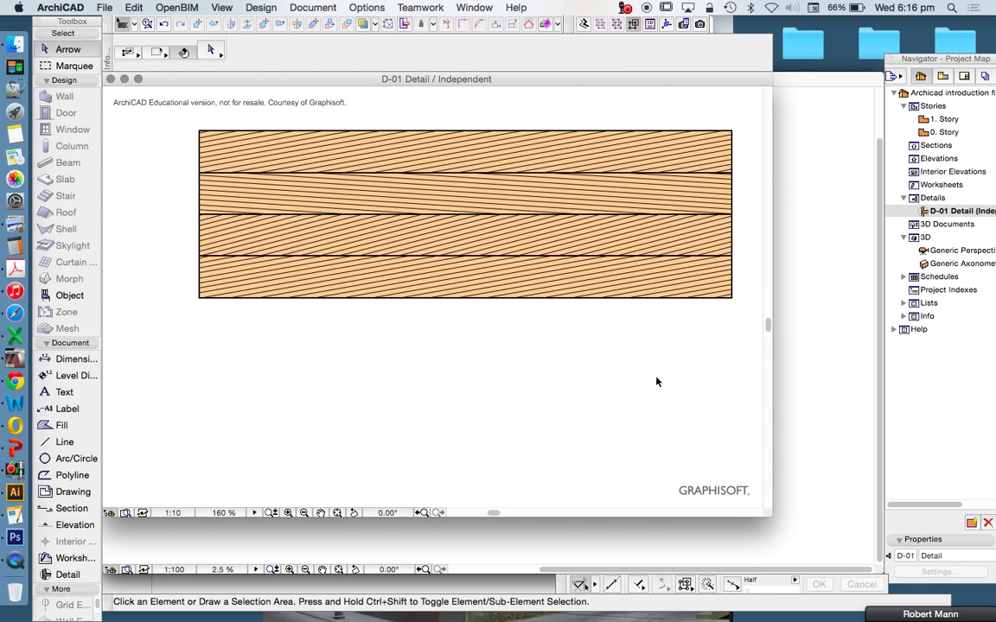
Swing the top board's orientation vector upward to steepen its grain, deselect it, and compare the four boards
{"action": "left_click", "coordinate": [602, 149]}
{"action": "left_click", "coordinate": [748, 172]}
{"action": "left_click", "coordinate": [643, 111]}
{"action": "left_click", "coordinate": [491, 389]}
{"action": "scroll", "coordinate": [533, 389], "scroll_direction": "down", "scroll_amount": 3}
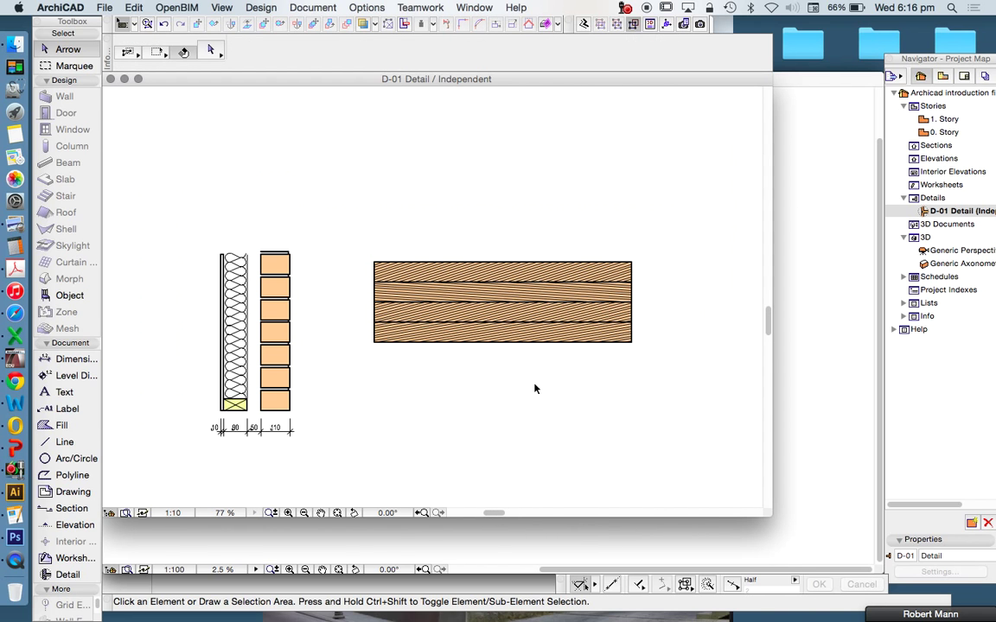
{"action": "scroll", "coordinate": [596, 300], "scroll_direction": "up", "scroll_amount": 8}
{"action": "scroll", "coordinate": [535, 272], "scroll_direction": "down", "scroll_amount": 3}
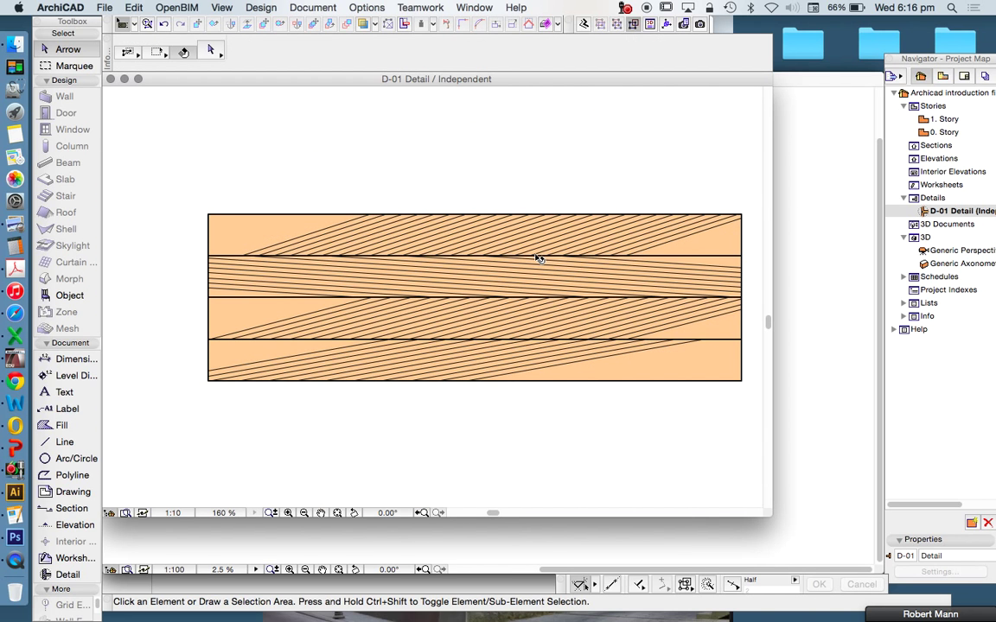
Select the top board and set its fill construction method to Distorted Fill
{"action": "left_click", "coordinate": [458, 231]}
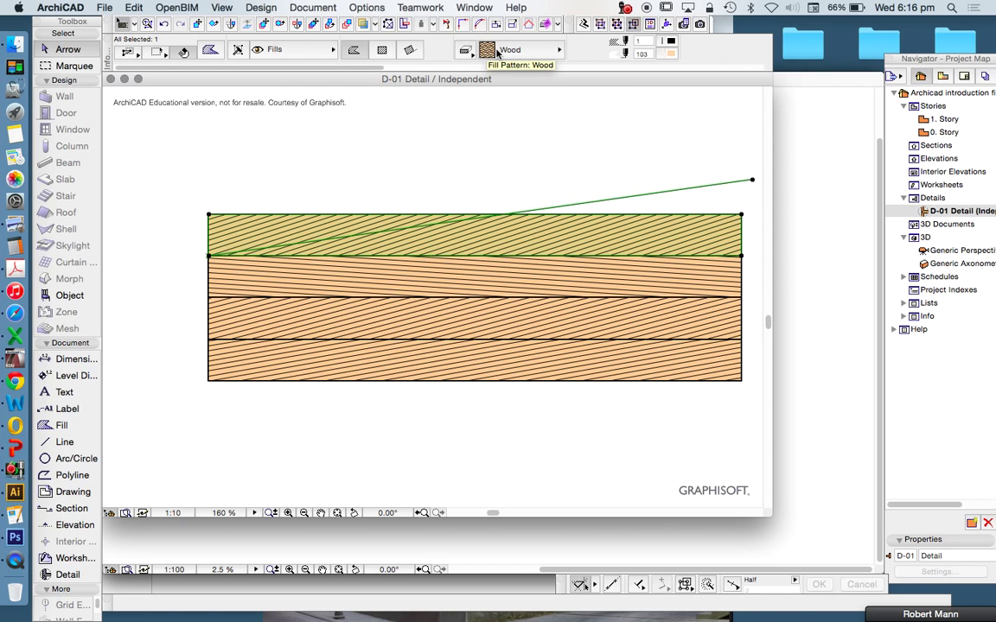
{"action": "scroll", "coordinate": [537, 52], "scroll_direction": "right", "scroll_amount": 5}
{"action": "left_click", "coordinate": [524, 50]}
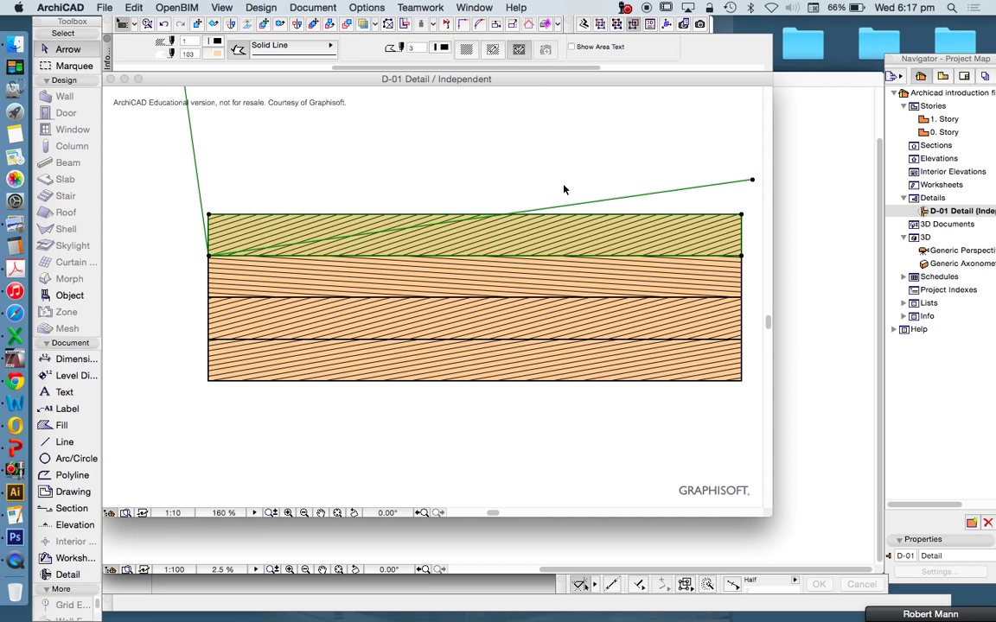
Tilt the top board's lengthwise vector slightly steeper, and shorten it along its direction to roughly half the board's length
{"action": "scroll", "coordinate": [568, 205], "scroll_direction": "down", "scroll_amount": 3}
{"action": "scroll", "coordinate": [405, 202], "scroll_direction": "up", "scroll_amount": 3}
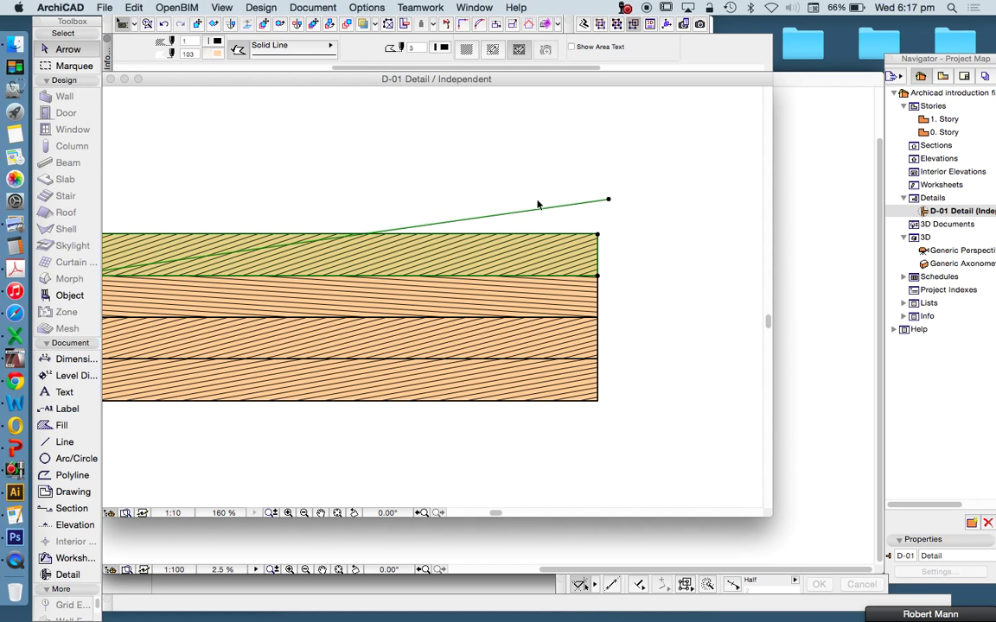
{"action": "left_click", "coordinate": [609, 201]}
{"action": "left_click", "coordinate": [597, 186]}
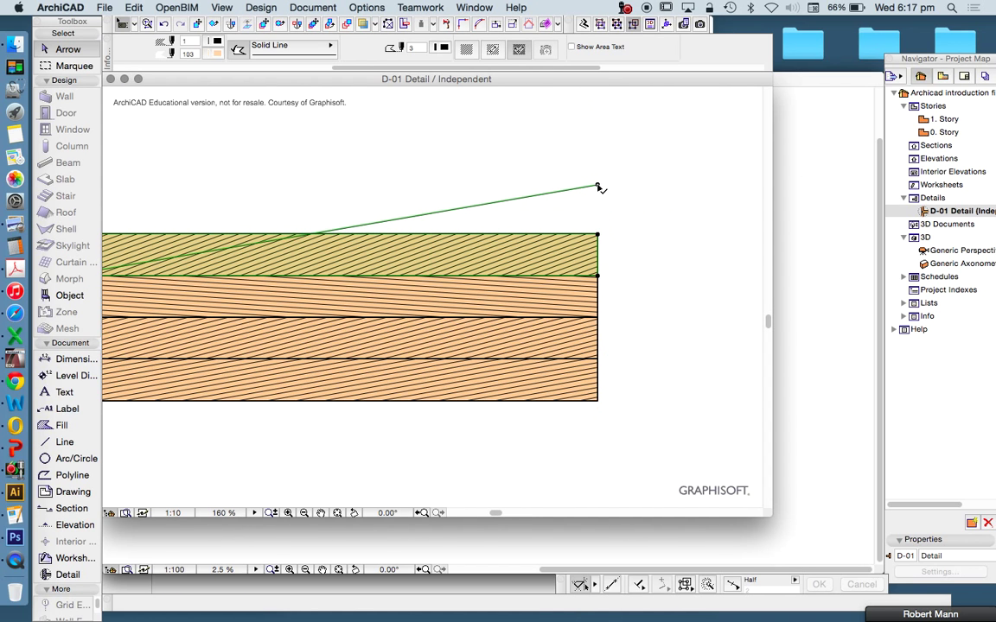
{"action": "left_click", "coordinate": [598, 186]}
{"action": "left_click", "coordinate": [360, 224]}
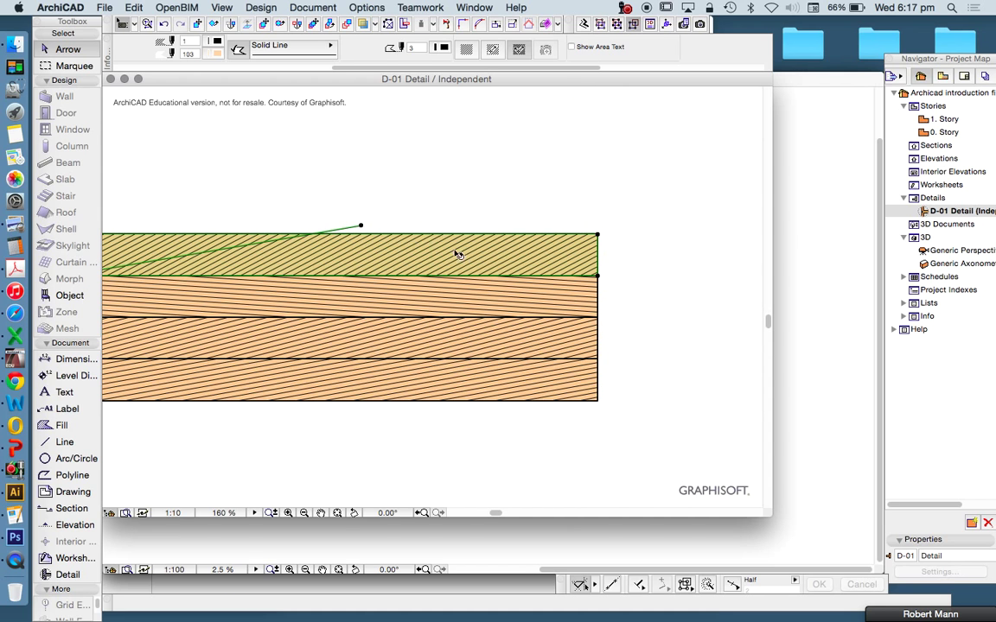
Shorten the top board's long upright vector to about three quarters of its length to compress the grain, and deselect the board
{"action": "scroll", "coordinate": [537, 285], "scroll_direction": "down", "scroll_amount": 3}
{"action": "scroll", "coordinate": [336, 216], "scroll_direction": "down", "scroll_amount": 1}
{"action": "scroll", "coordinate": [355, 240], "scroll_direction": "down", "scroll_amount": 3}
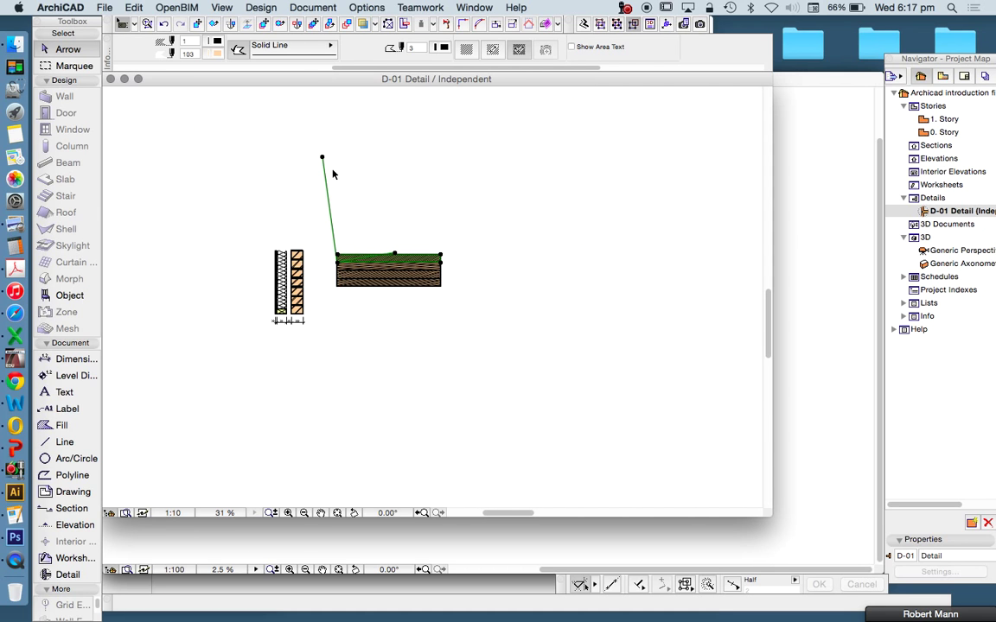
{"action": "left_click", "coordinate": [324, 160]}
{"action": "left_click", "coordinate": [327, 185]}
{"action": "scroll", "coordinate": [378, 272], "scroll_direction": "up", "scroll_amount": 5}
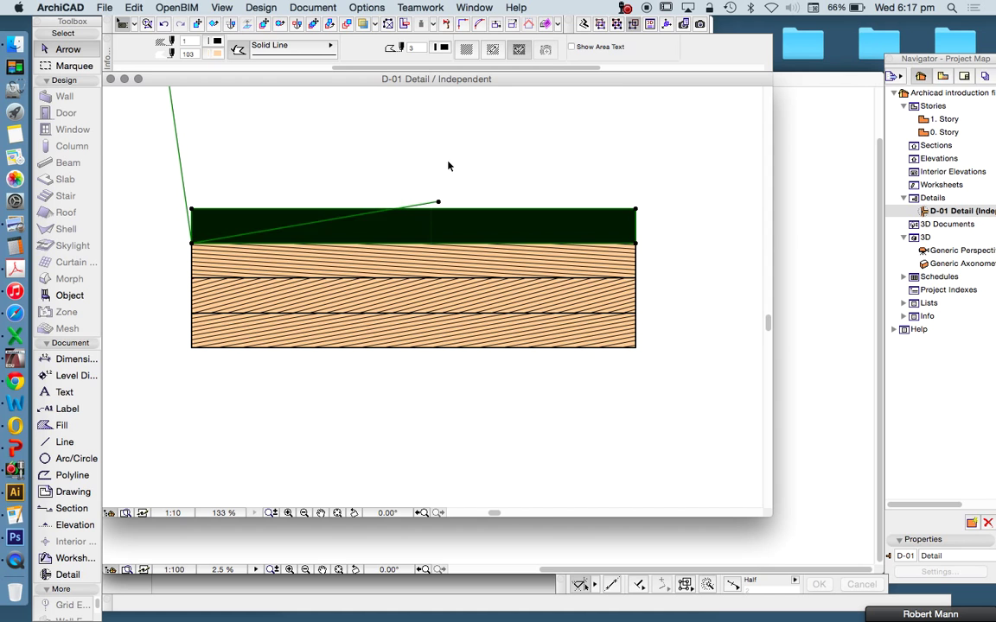
{"action": "left_click", "coordinate": [445, 161]}
{"action": "scroll", "coordinate": [474, 207], "scroll_direction": "up", "scroll_amount": 4}
{"action": "scroll", "coordinate": [537, 291], "scroll_direction": "down", "scroll_amount": 5}
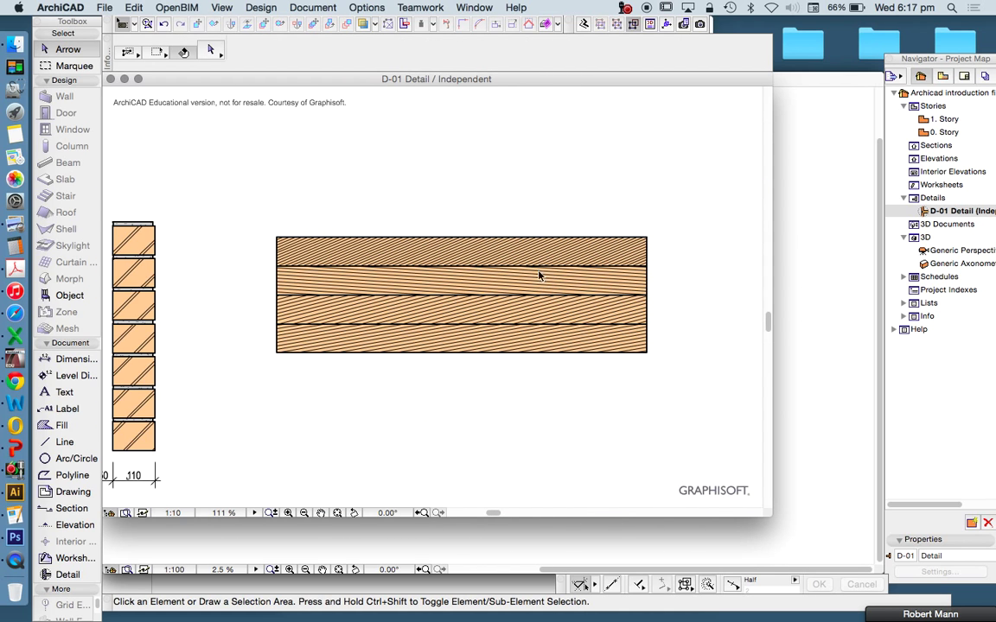
Select all four stacked boards, change their fill to Lightweight Concrete, and deselect them
{"action": "scroll", "coordinate": [475, 256], "scroll_direction": "up", "scroll_amount": 2}
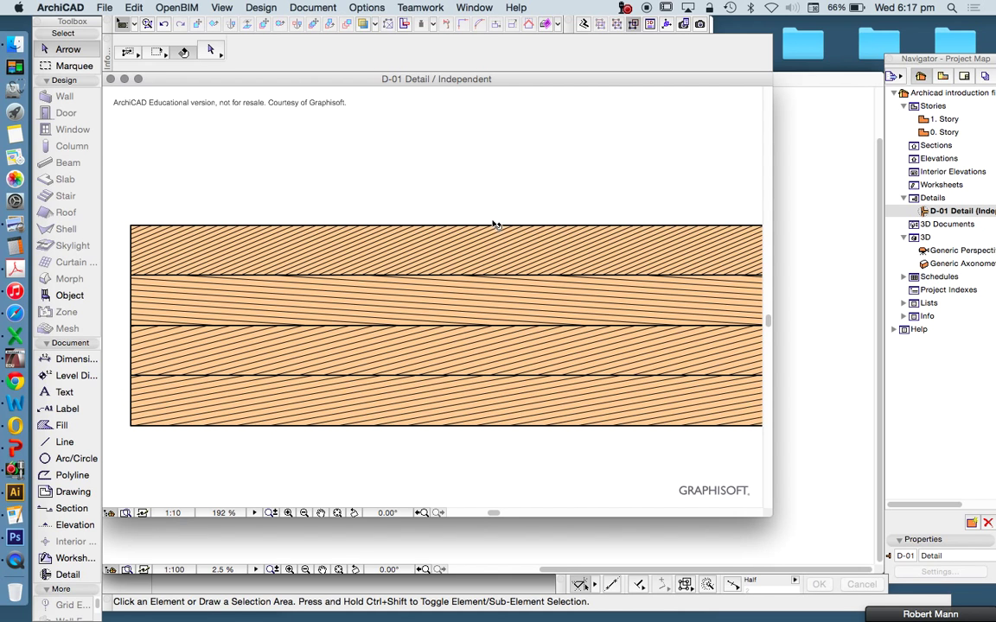
{"action": "scroll", "coordinate": [493, 223], "scroll_direction": "down", "scroll_amount": 2}
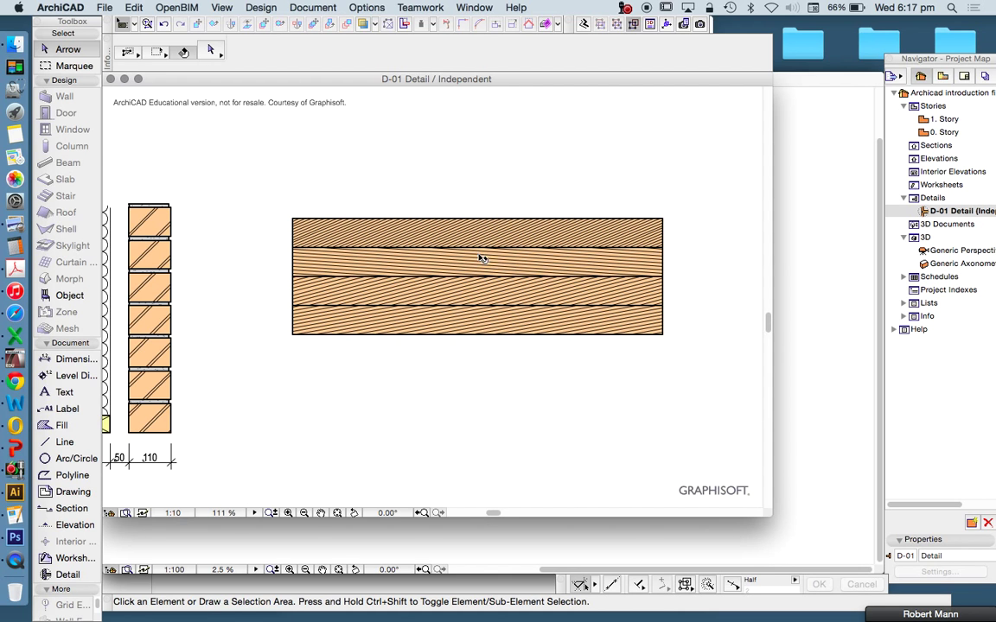
{"action": "scroll", "coordinate": [466, 241], "scroll_direction": "up", "scroll_amount": 2}
{"action": "scroll", "coordinate": [436, 204], "scroll_direction": "down", "scroll_amount": 1}
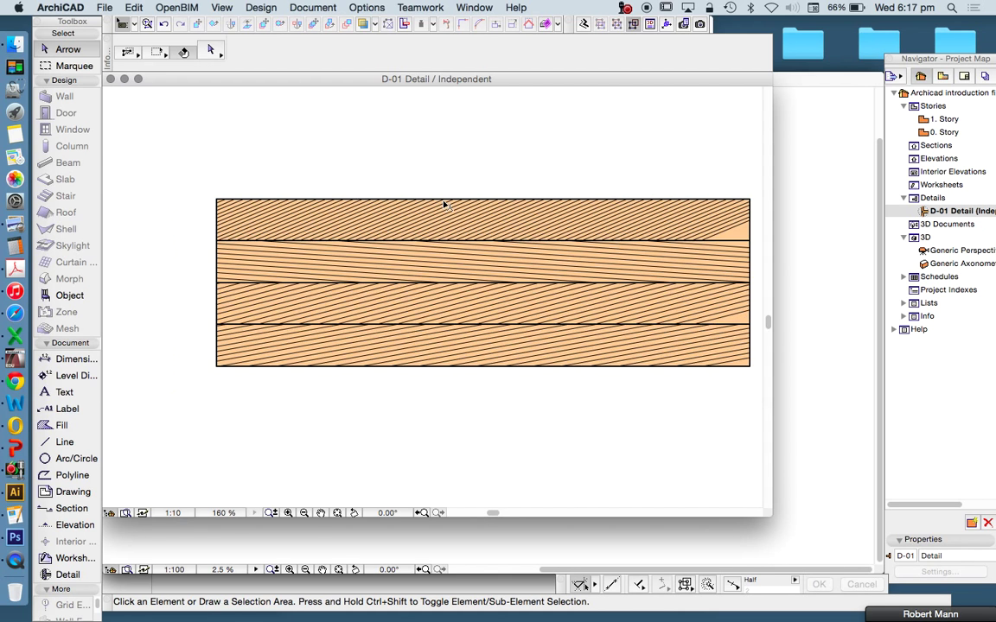
{"action": "left_click", "coordinate": [454, 236]}
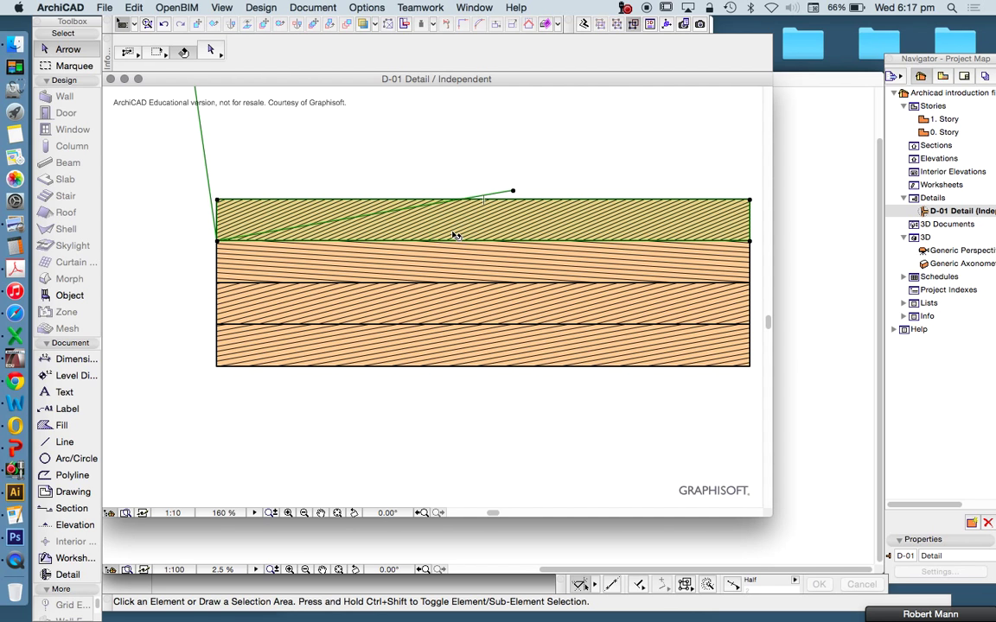
{"action": "left_click", "coordinate": [467, 262], "text": "shift"}
{"action": "left_click", "coordinate": [452, 312], "text": "shift"}
{"action": "left_click", "coordinate": [453, 344], "text": "shift"}
{"action": "left_click", "coordinate": [553, 47]}
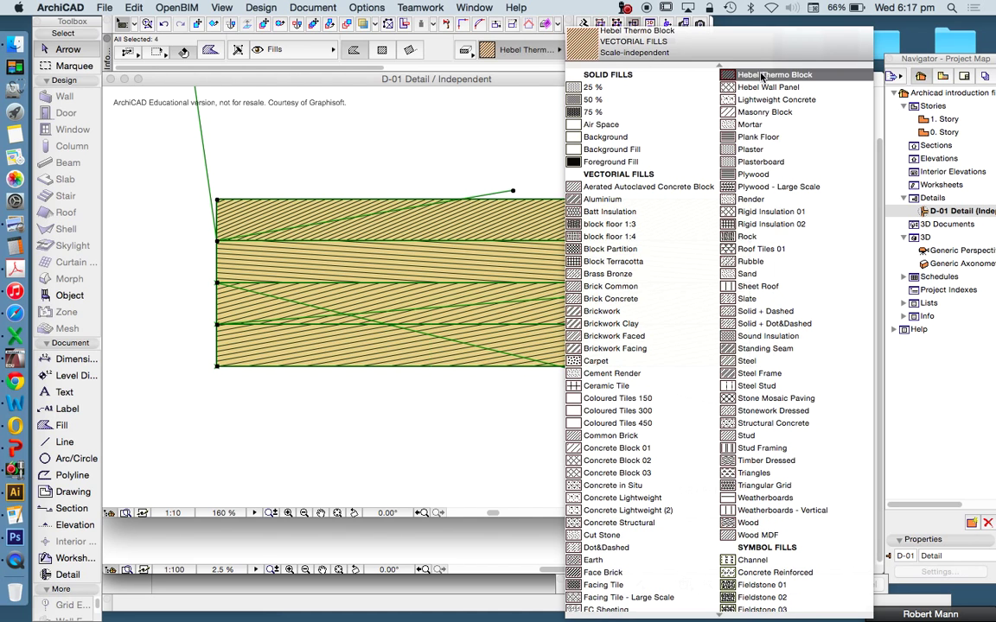
{"action": "left_click", "coordinate": [699, 92]}
{"action": "left_click", "coordinate": [597, 130]}
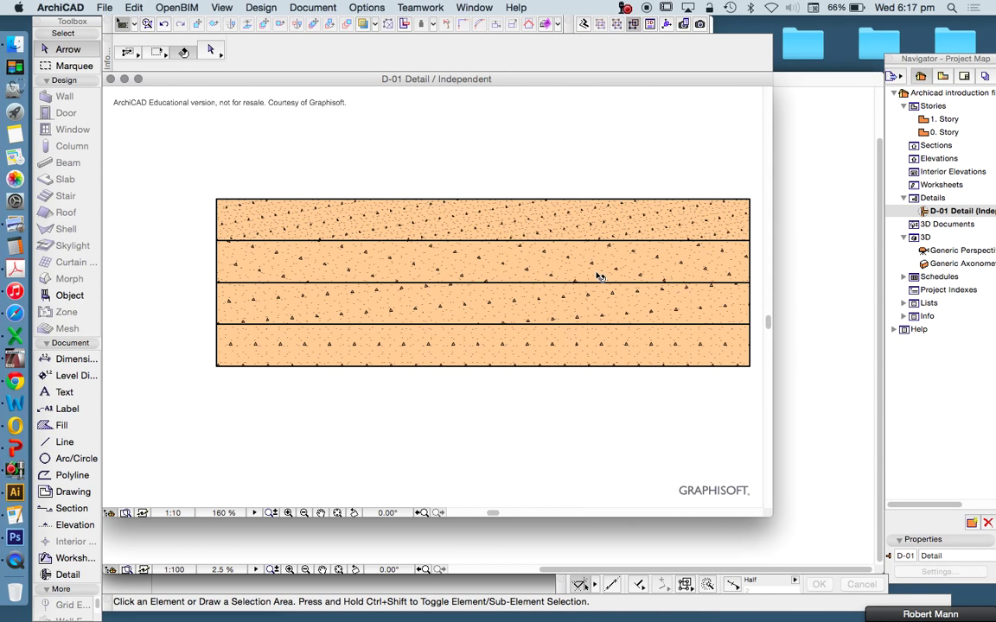
Select the bottom board and set its fill construction method to Distorted Fill
{"action": "scroll", "coordinate": [518, 255], "scroll_direction": "up", "scroll_amount": 2}
{"action": "scroll", "coordinate": [482, 203], "scroll_direction": "up", "scroll_amount": 3}
{"action": "scroll", "coordinate": [514, 198], "scroll_direction": "down", "scroll_amount": 6}
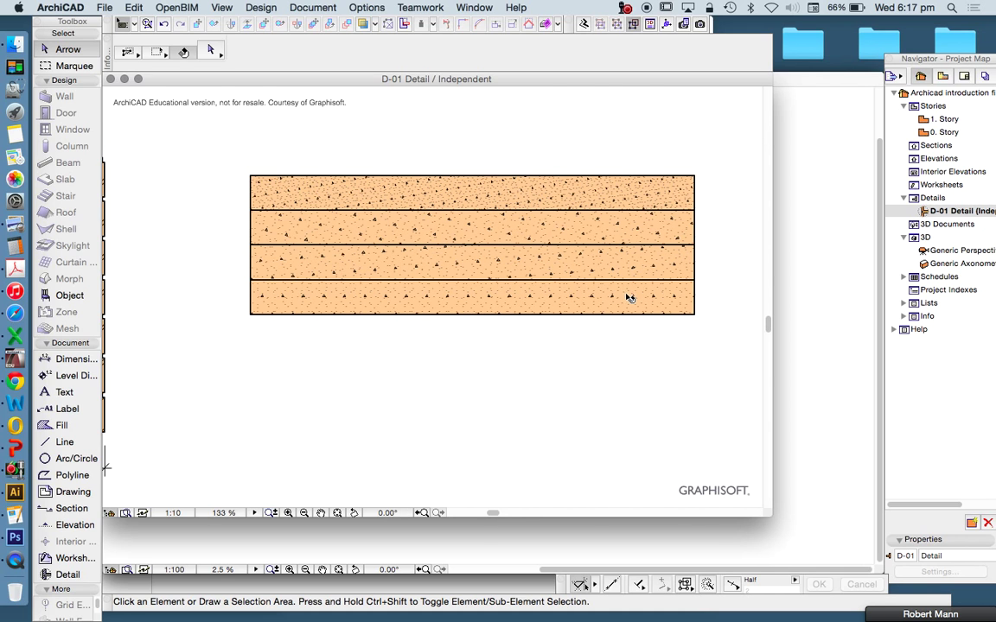
{"action": "left_click", "coordinate": [556, 302]}
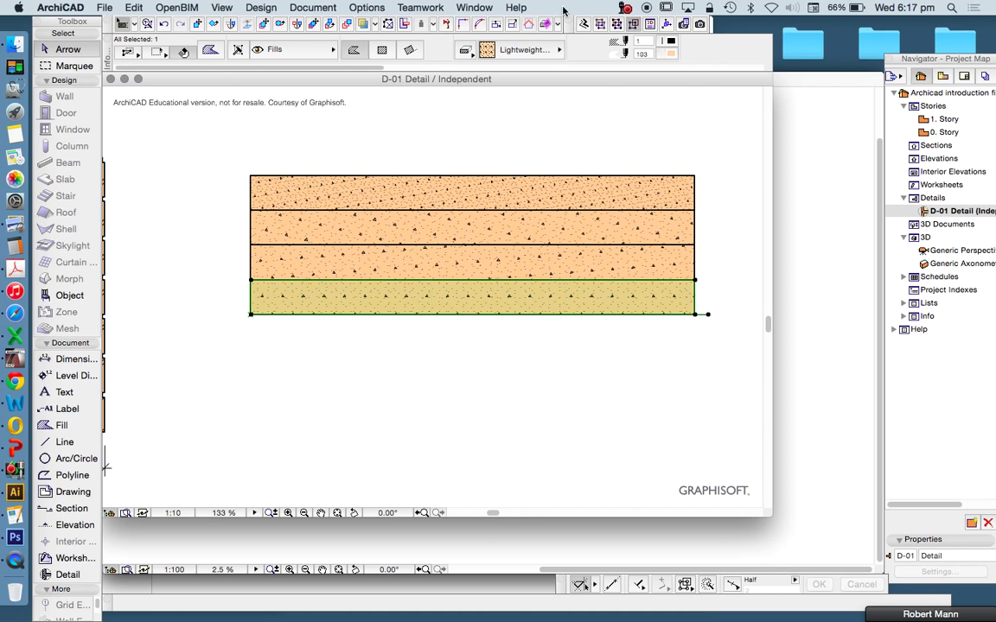
{"action": "scroll", "coordinate": [521, 66], "scroll_direction": "right", "scroll_amount": 5}
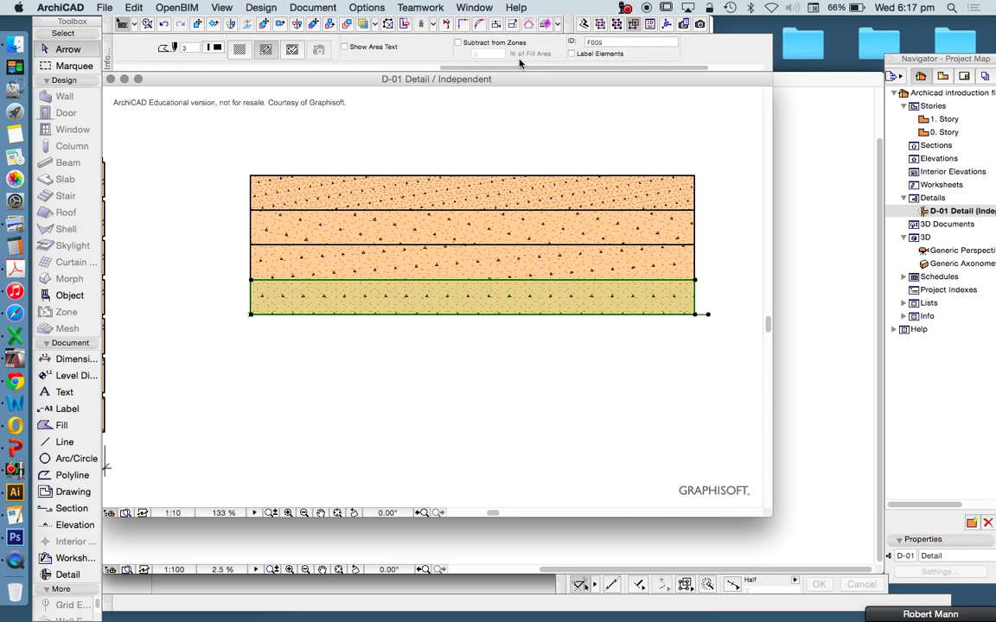
{"action": "left_click", "coordinate": [294, 50]}
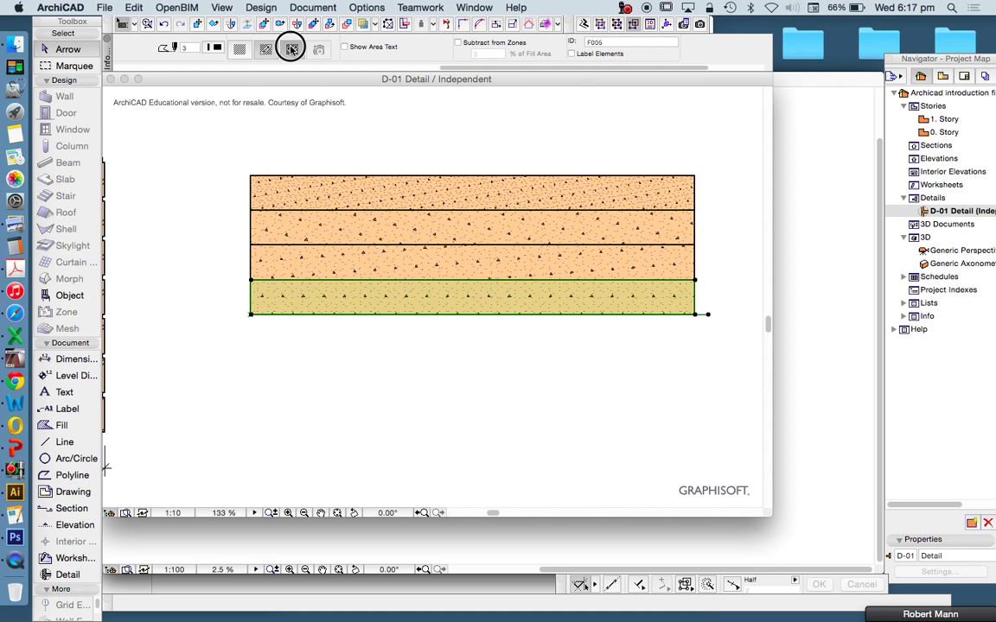
Tilt the bottom board's lengthwise vector slightly downward and shorten it to about 70% of the board's length
{"action": "left_click", "coordinate": [707, 315]}
{"action": "scroll", "coordinate": [577, 374], "scroll_direction": "down", "scroll_amount": 3}
{"action": "left_click", "coordinate": [571, 373]}
Shorten the bottom board's upright vector to about half its length, lean it slightly toward the board, and deselect the board
{"action": "scroll", "coordinate": [458, 190], "scroll_direction": "down", "scroll_amount": 5}
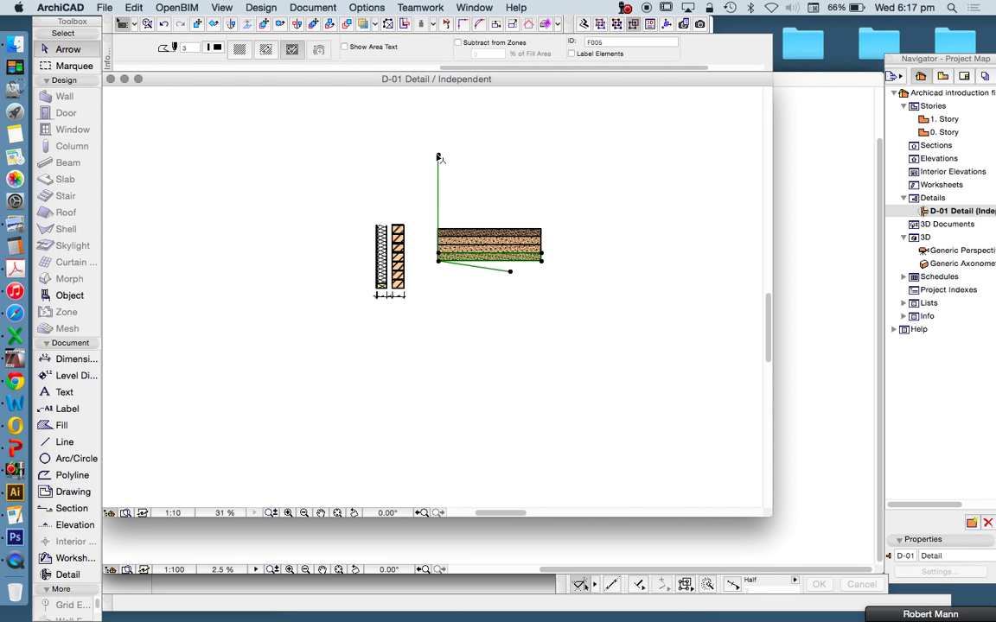
{"action": "left_click", "coordinate": [441, 169]}
{"action": "left_click", "coordinate": [505, 256]}
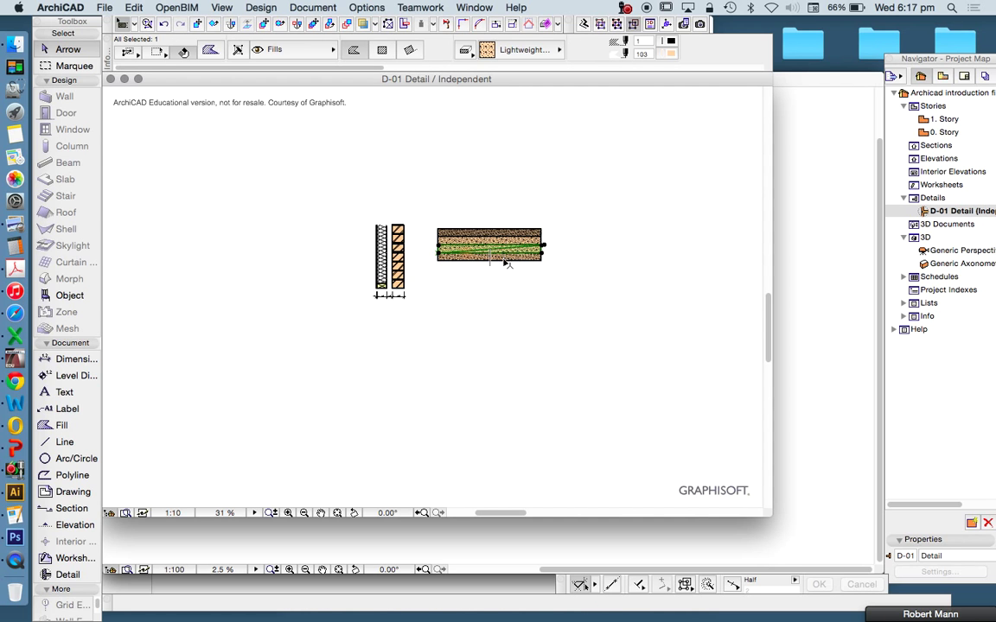
{"action": "left_click", "coordinate": [438, 157]}
{"action": "scroll", "coordinate": [464, 258], "scroll_direction": "up", "scroll_amount": 6}
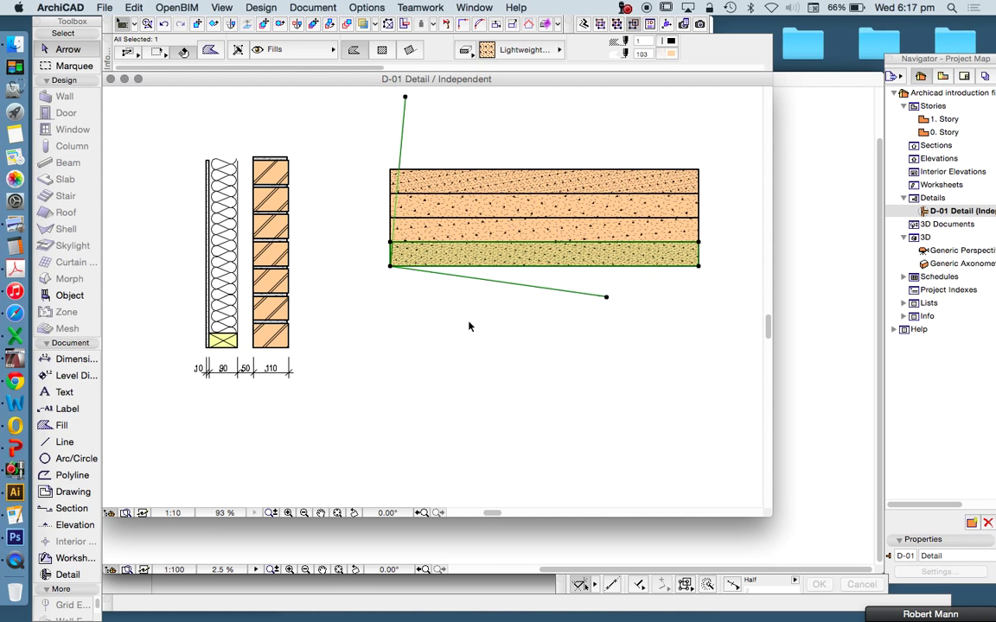
{"action": "left_click", "coordinate": [455, 318]}
{"action": "scroll", "coordinate": [475, 232], "scroll_direction": "up", "scroll_amount": 4}
{"action": "scroll", "coordinate": [481, 232], "scroll_direction": "down", "scroll_amount": 5}
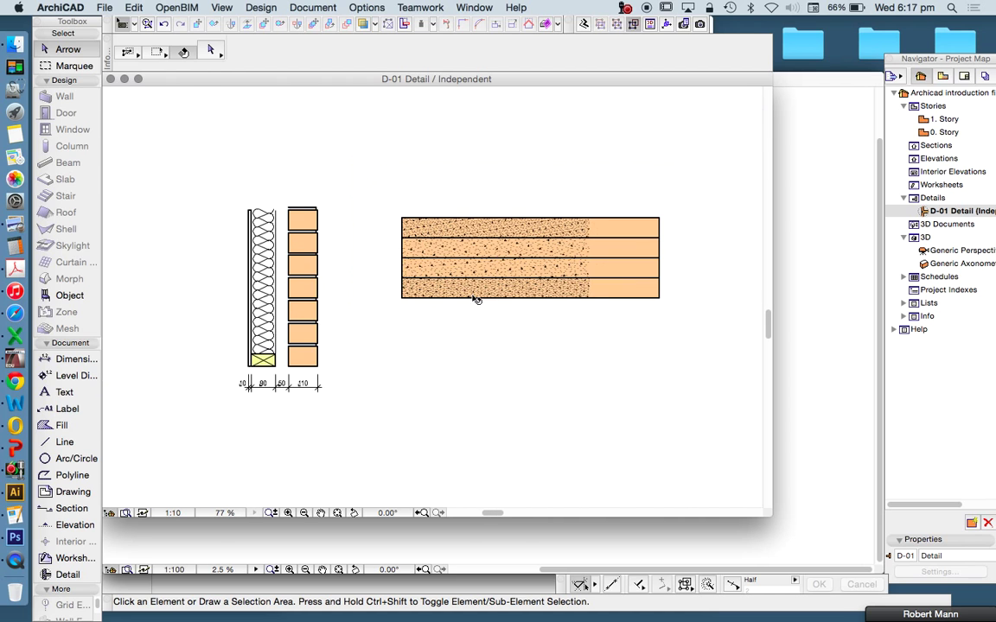
{"action": "scroll", "coordinate": [613, 278], "scroll_direction": "up", "scroll_amount": 2}
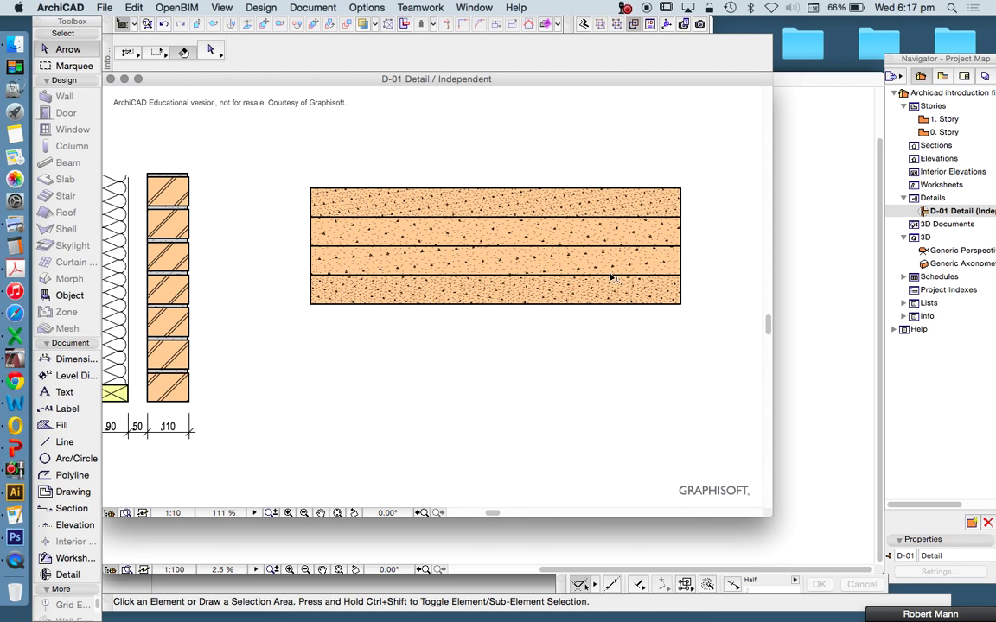
{"action": "left_click", "coordinate": [495, 298]}
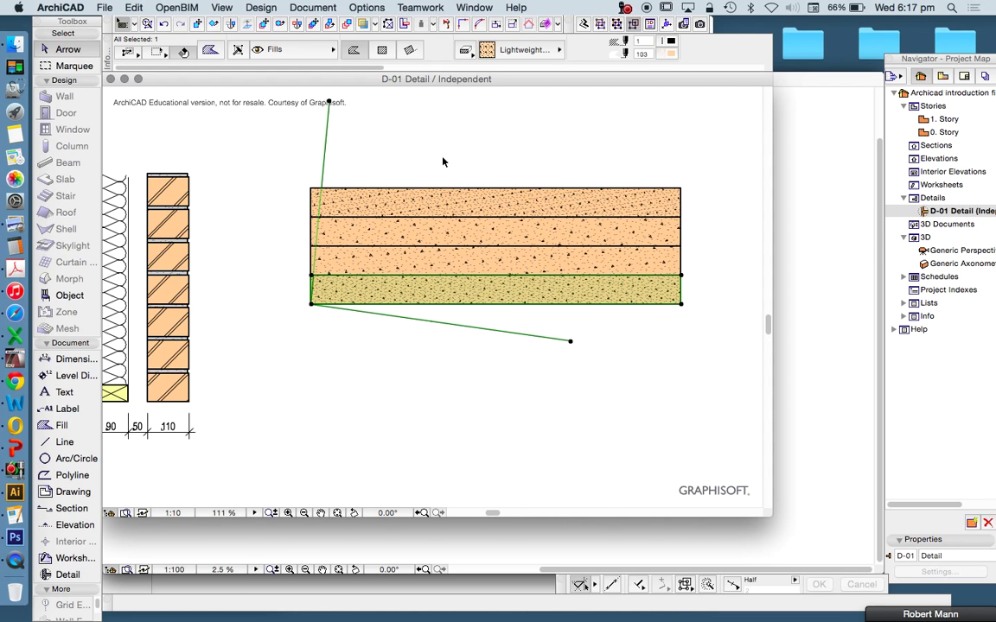
{"action": "key", "text": "Delete"}
{"action": "scroll", "coordinate": [373, 184], "scroll_direction": "down", "scroll_amount": 3}
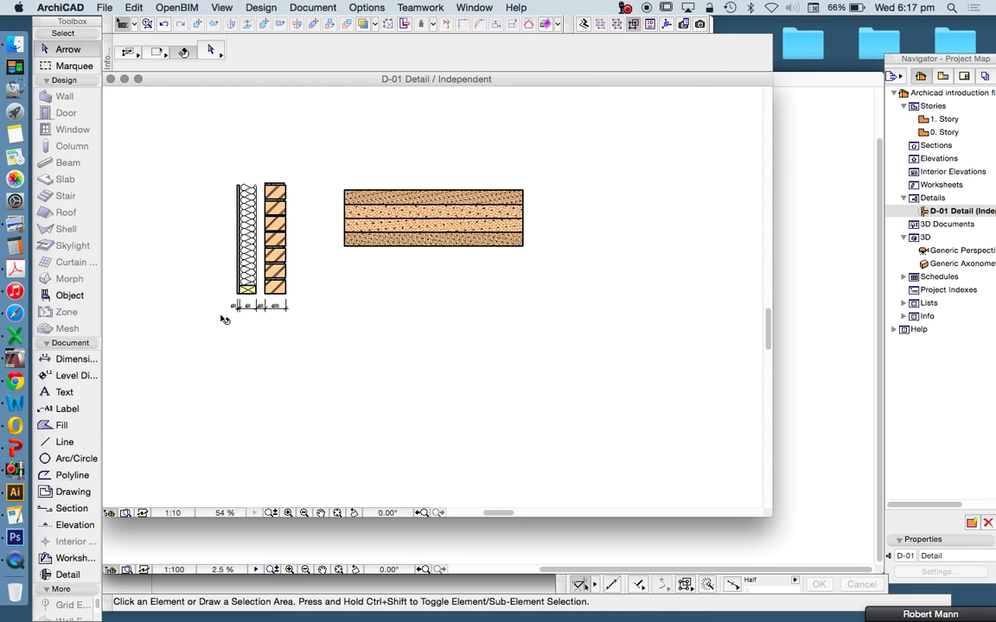
{"action": "left_click", "coordinate": [55, 426]}
{"action": "left_click", "coordinate": [650, 286]}
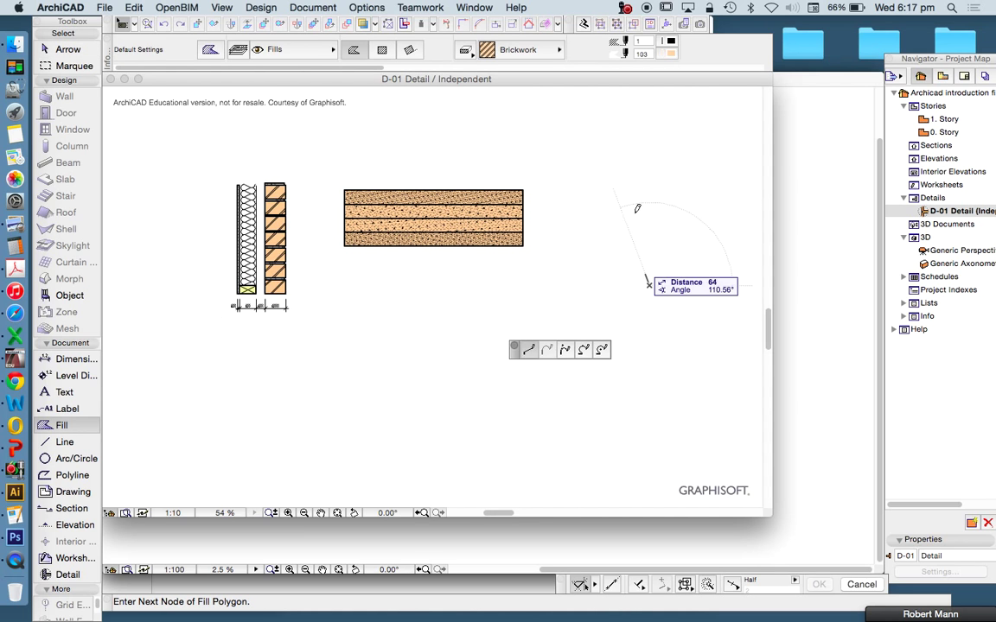
{"action": "left_click", "coordinate": [381, 49]}
{"action": "key", "text": "Escape"}
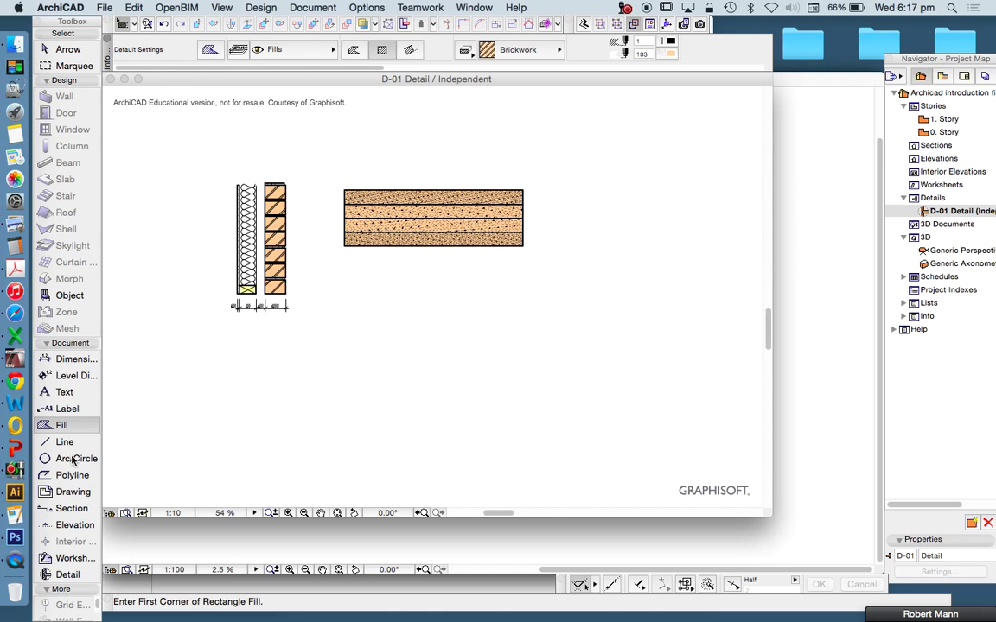
Draw a circle with a radius of 1000 beside the stacked boards, and undo it
{"action": "left_click", "coordinate": [69, 458]}
{"action": "scroll", "coordinate": [367, 395], "scroll_direction": "down", "scroll_amount": 2}
{"action": "left_click", "coordinate": [543, 313]}
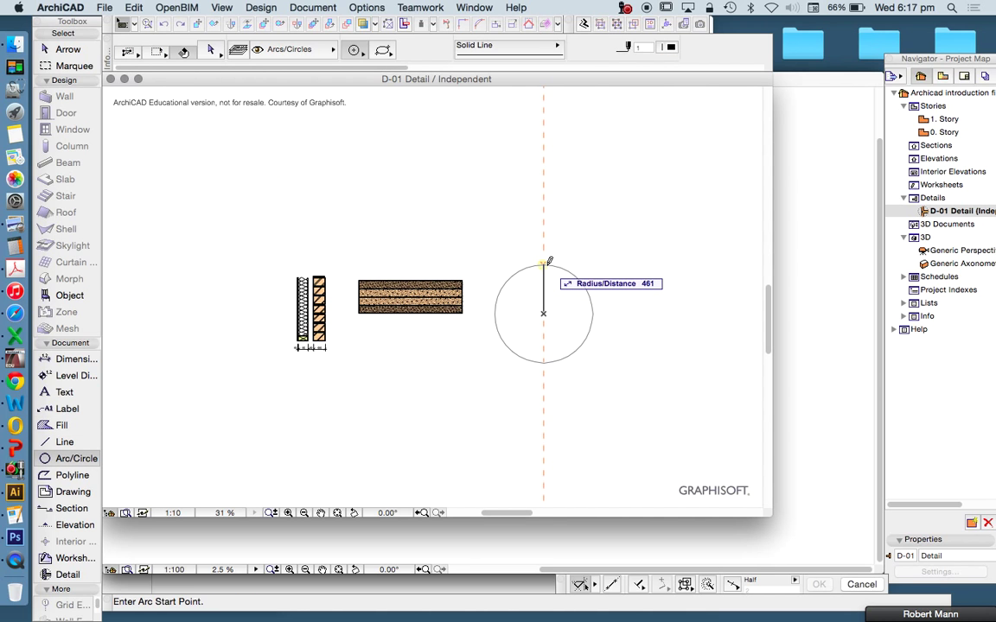
{"action": "type", "text": "1000"}
{"action": "key", "text": "Return"}
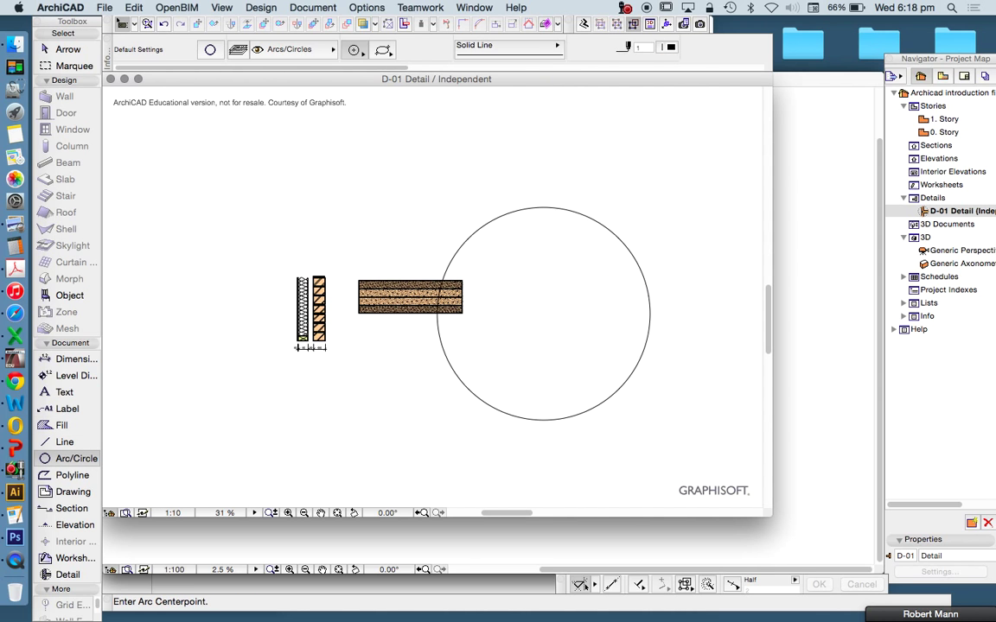
{"action": "key", "text": "super+z"}
Draw a circle with a radius of 200 in the empty area below the stacked boards
{"action": "scroll", "coordinate": [286, 415], "scroll_direction": "up", "scroll_amount": 3}
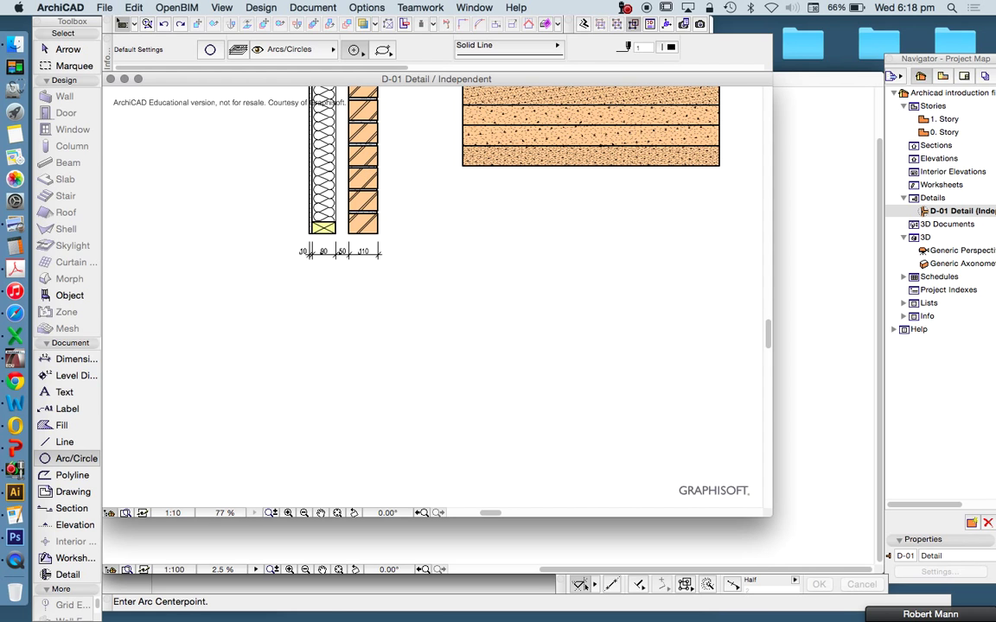
{"action": "left_click", "coordinate": [553, 292]}
{"action": "type", "text": "200"}
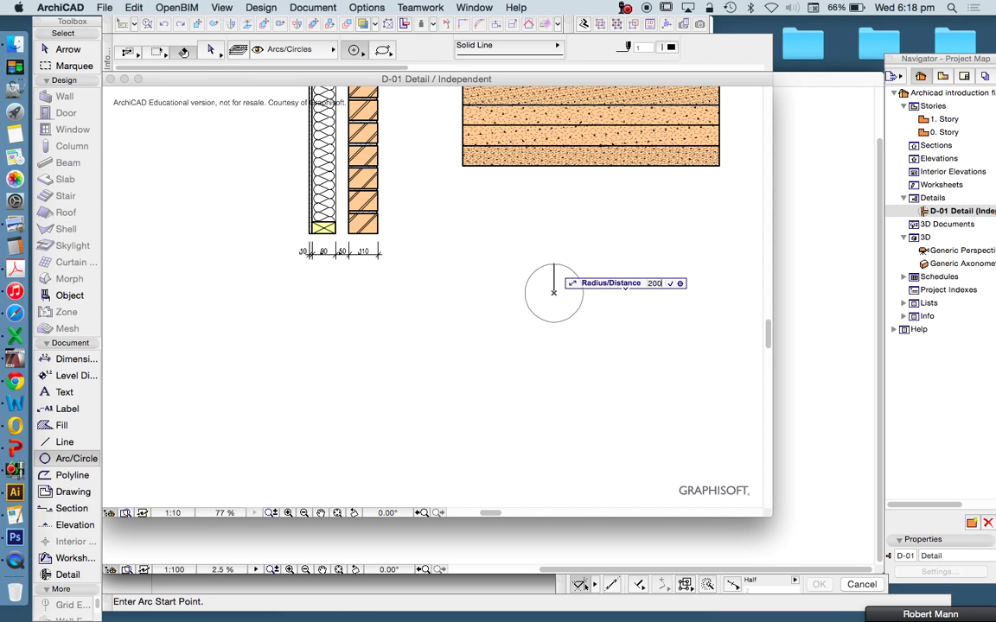
{"action": "key", "text": "Return"}
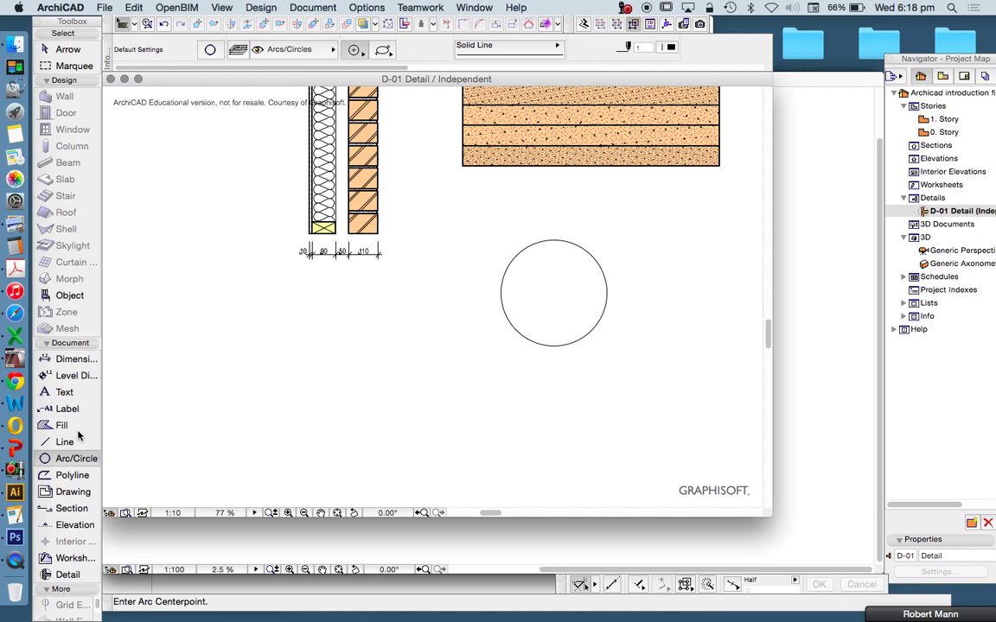
Activate the Fill tool and look through its available cut fill patterns without choosing one
{"action": "left_click", "coordinate": [74, 426]}
{"action": "left_click", "coordinate": [534, 51]}
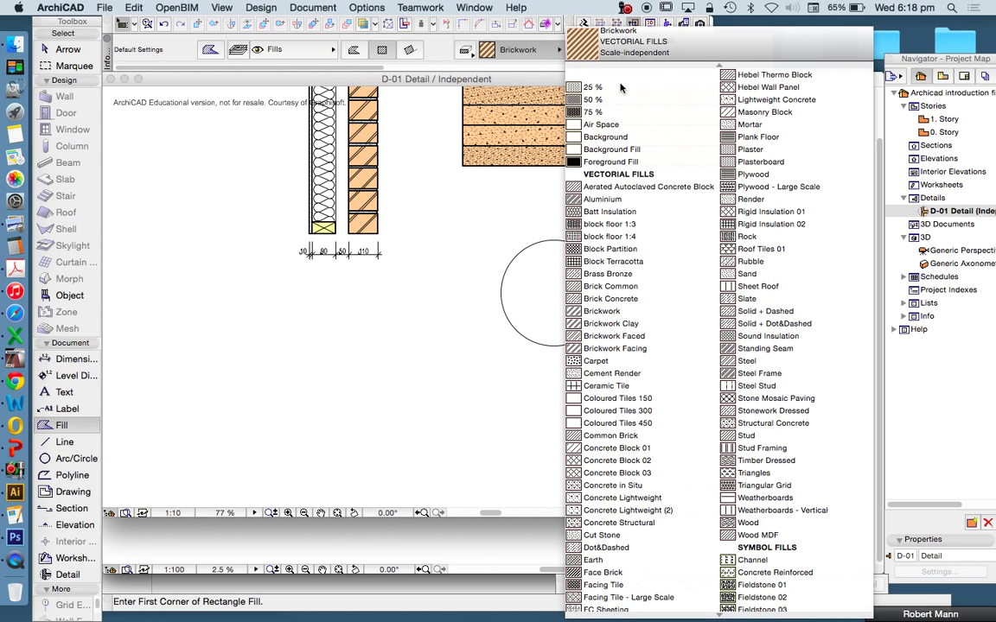
{"action": "scroll", "coordinate": [674, 206], "scroll_direction": "down", "scroll_amount": 5}
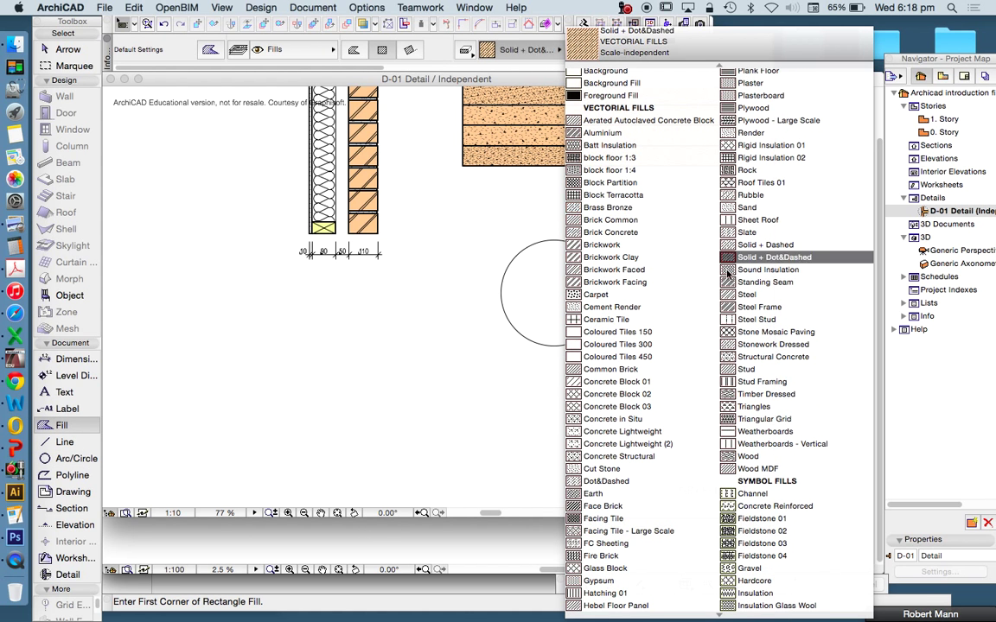
{"action": "scroll", "coordinate": [731, 275], "scroll_direction": "up", "scroll_amount": 5}
{"action": "scroll", "coordinate": [752, 225], "scroll_direction": "down", "scroll_amount": 5}
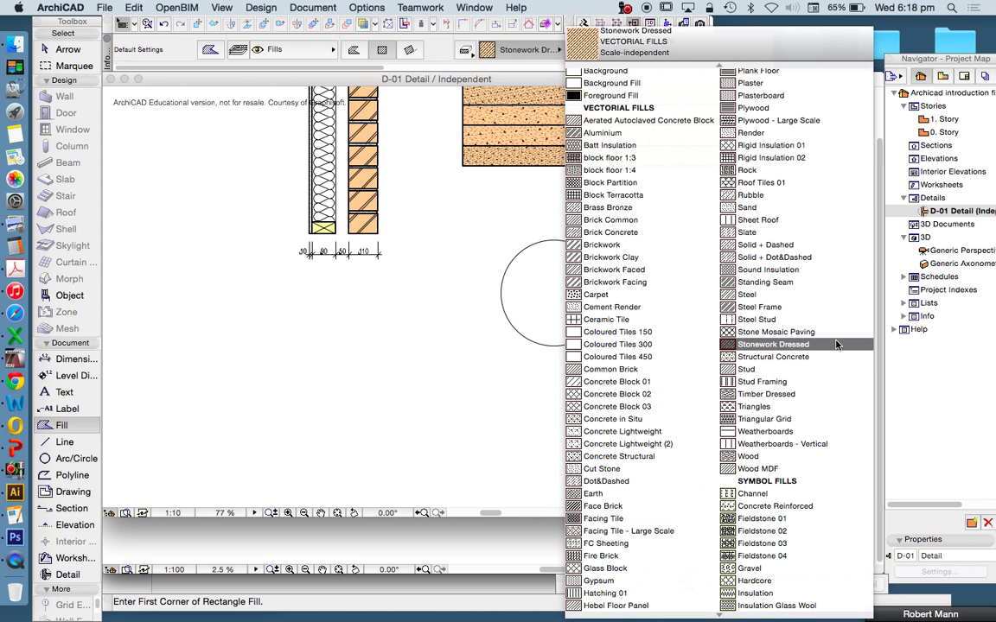
{"action": "scroll", "coordinate": [761, 329], "scroll_direction": "up", "scroll_amount": 5}
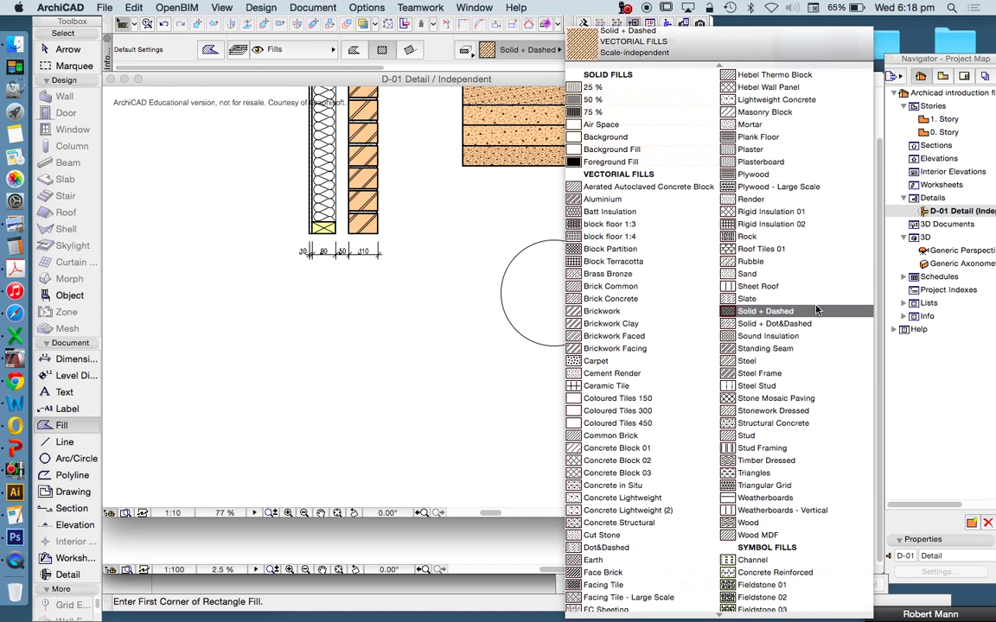
{"action": "left_click", "coordinate": [211, 56]}
In the fill default settings, set the category to Drafting Fill and choose Linear Gradient Fill
{"action": "left_click", "coordinate": [210, 52]}
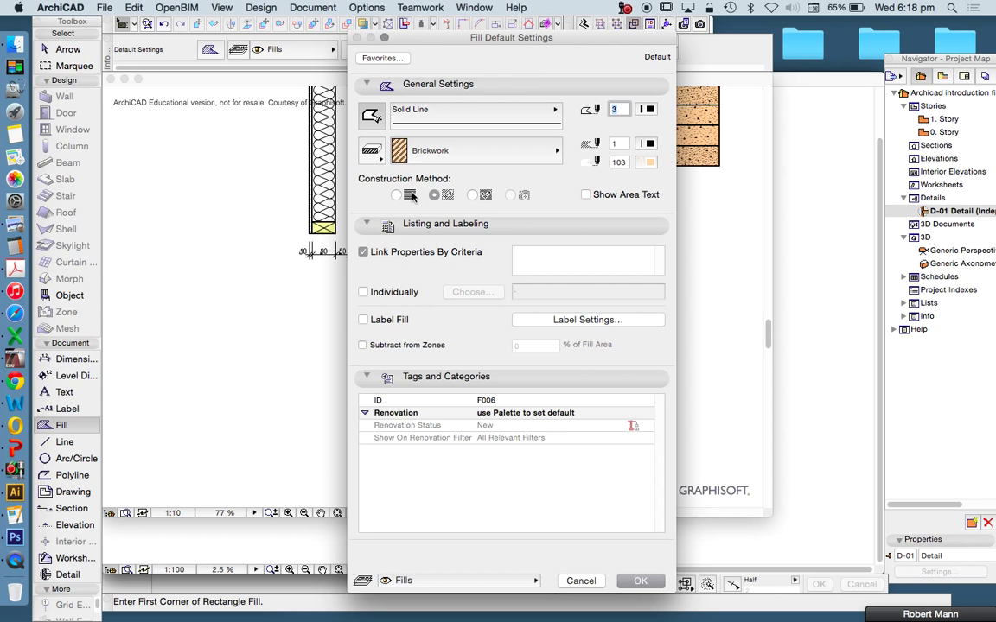
{"action": "left_click", "coordinate": [370, 152]}
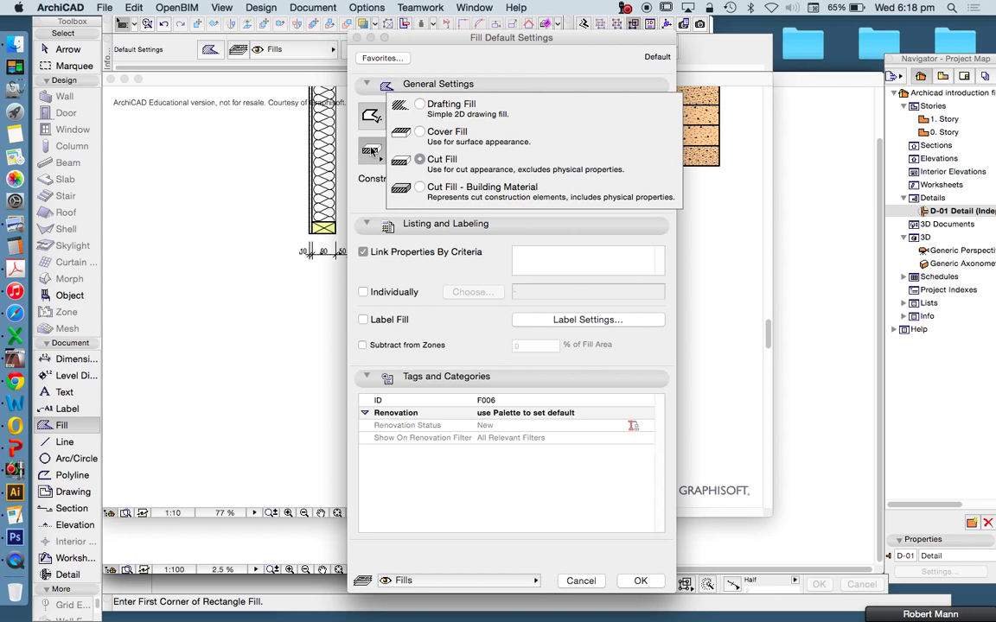
{"action": "left_click", "coordinate": [467, 103]}
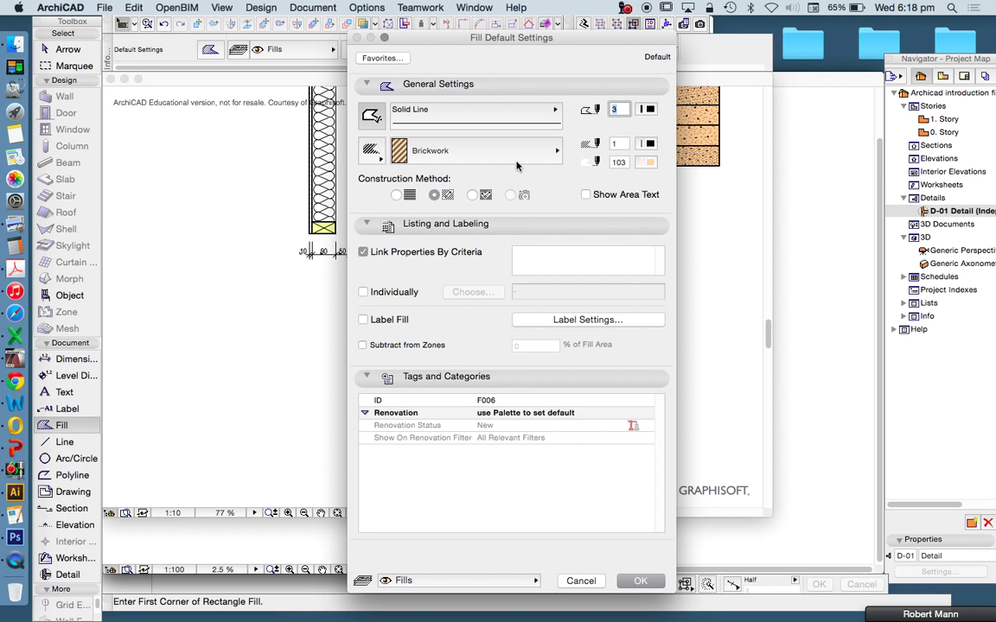
{"action": "left_click", "coordinate": [466, 149]}
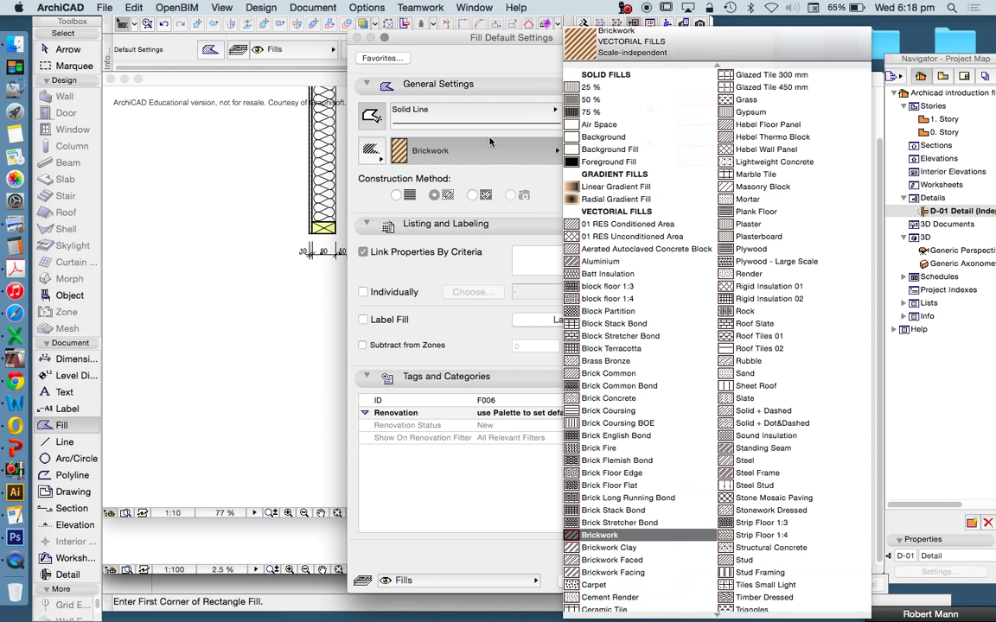
{"action": "left_click", "coordinate": [610, 187]}
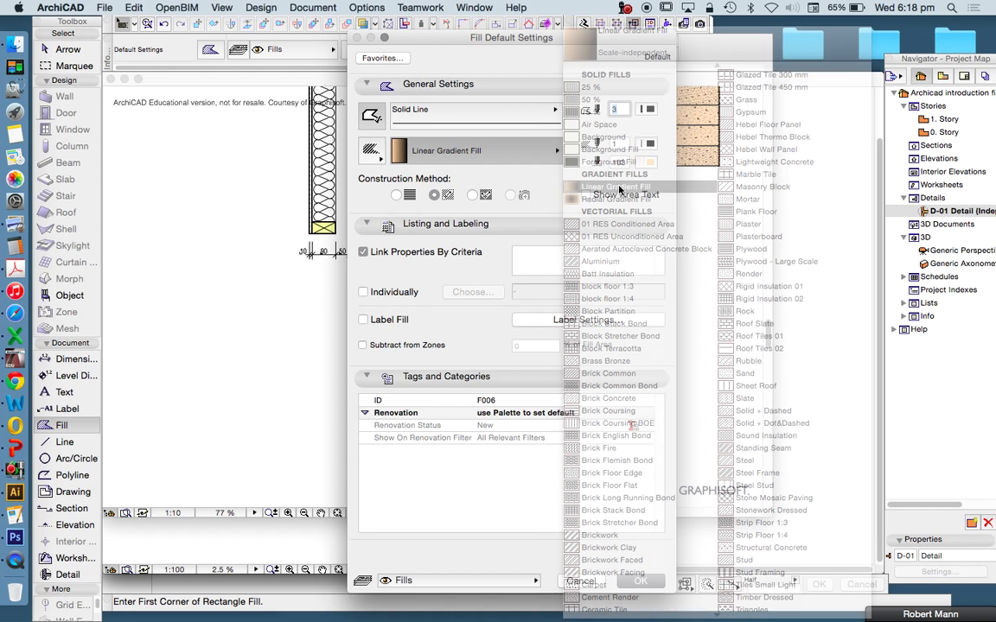
Set the fill's foreground pen to 25 and background pen to 105, and accept the fill default settings
{"action": "left_click", "coordinate": [648, 143]}
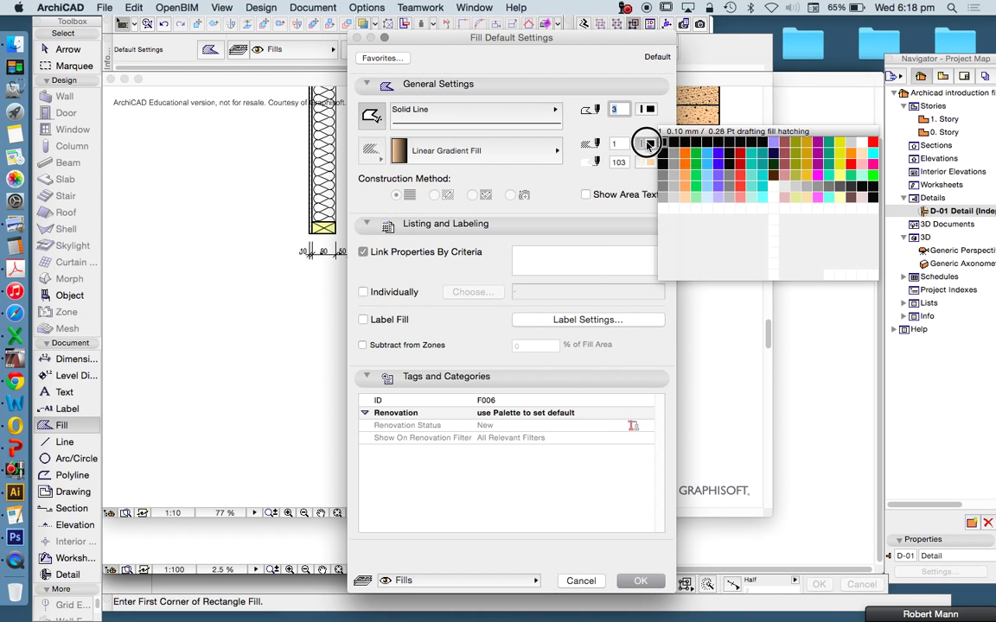
{"action": "left_click", "coordinate": [709, 157]}
{"action": "left_click", "coordinate": [648, 162]}
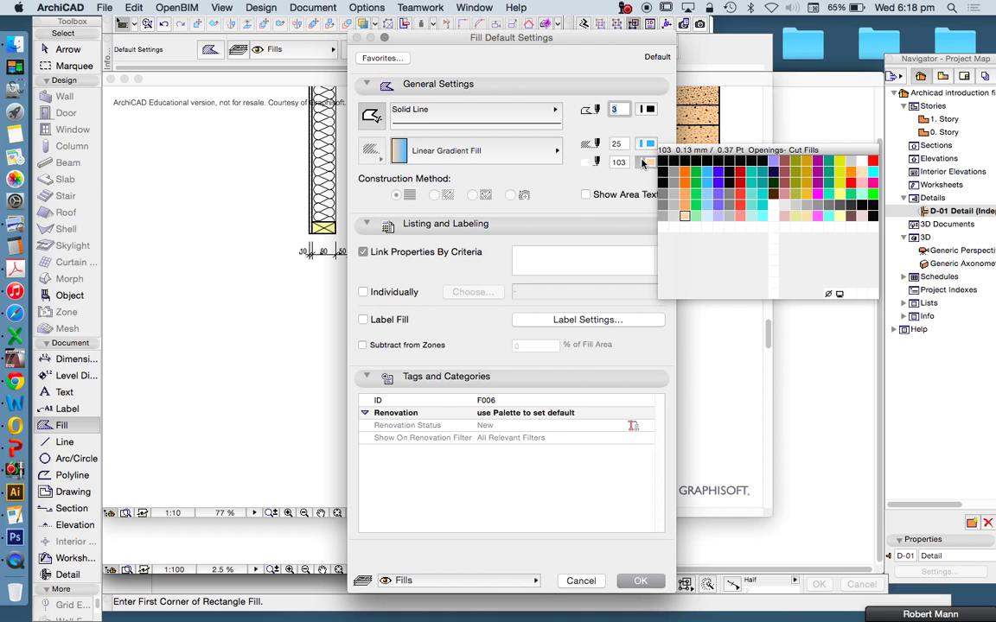
{"action": "left_click", "coordinate": [705, 217]}
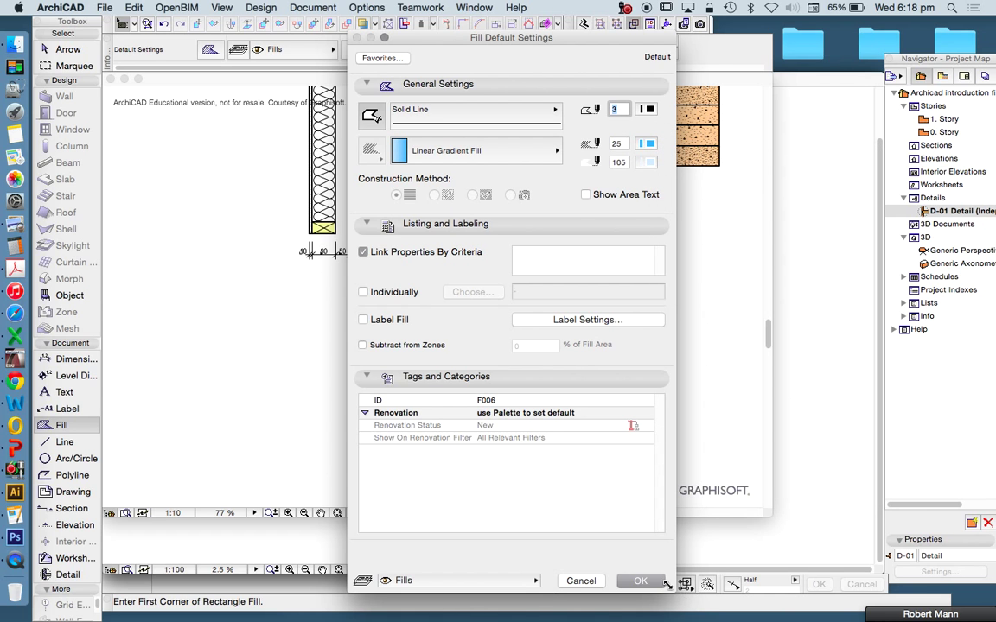
{"action": "left_click", "coordinate": [640, 581]}
Fill the area inside the circle below the stacked boards with the linear gradient
{"action": "scroll", "coordinate": [638, 248], "scroll_direction": "down", "scroll_amount": 2}
{"action": "scroll", "coordinate": [635, 252], "scroll_direction": "up", "scroll_amount": 5}
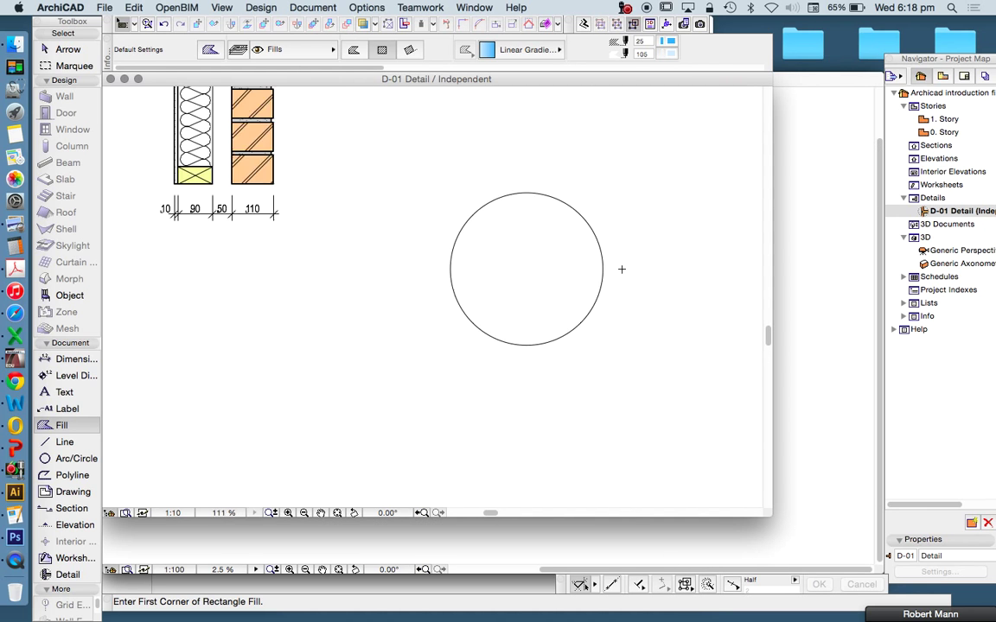
{"action": "scroll", "coordinate": [464, 205], "scroll_direction": "up", "scroll_amount": 2}
{"action": "scroll", "coordinate": [491, 311], "scroll_direction": "down", "scroll_amount": 3}
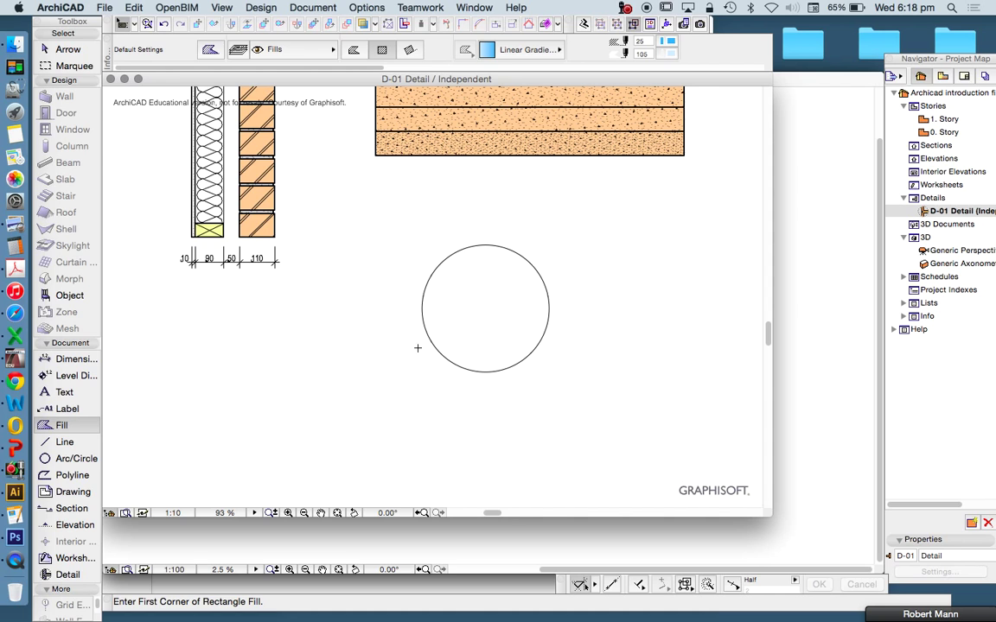
{"action": "scroll", "coordinate": [417, 345], "scroll_direction": "up", "scroll_amount": 3}
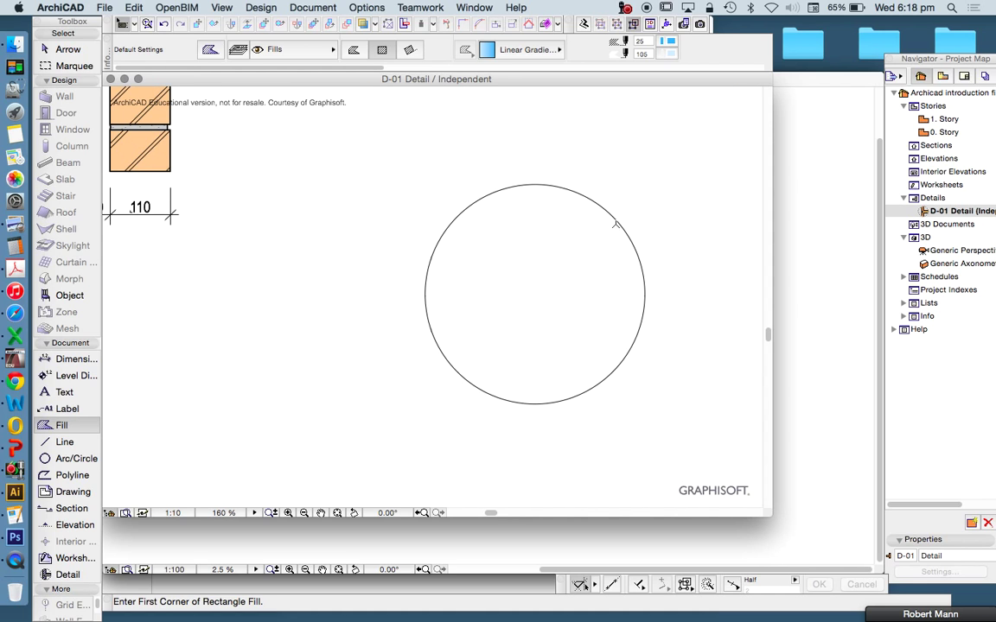
{"action": "left_click", "coordinate": [615, 274]}
{"action": "scroll", "coordinate": [557, 219], "scroll_direction": "down", "scroll_amount": 3}
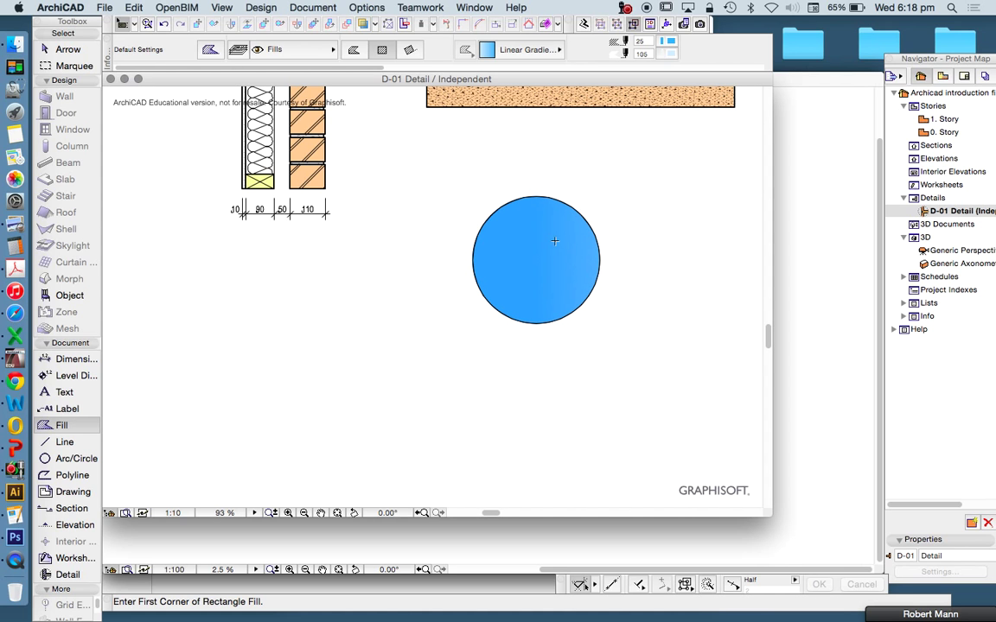
Move the gradient vector's start to the circle's left edge and its end to the lower right edge, and deselect the fill
{"action": "key", "text": "Escape"}
{"action": "left_click", "coordinate": [572, 255]}
{"action": "scroll", "coordinate": [427, 222], "scroll_direction": "down", "scroll_amount": 4}
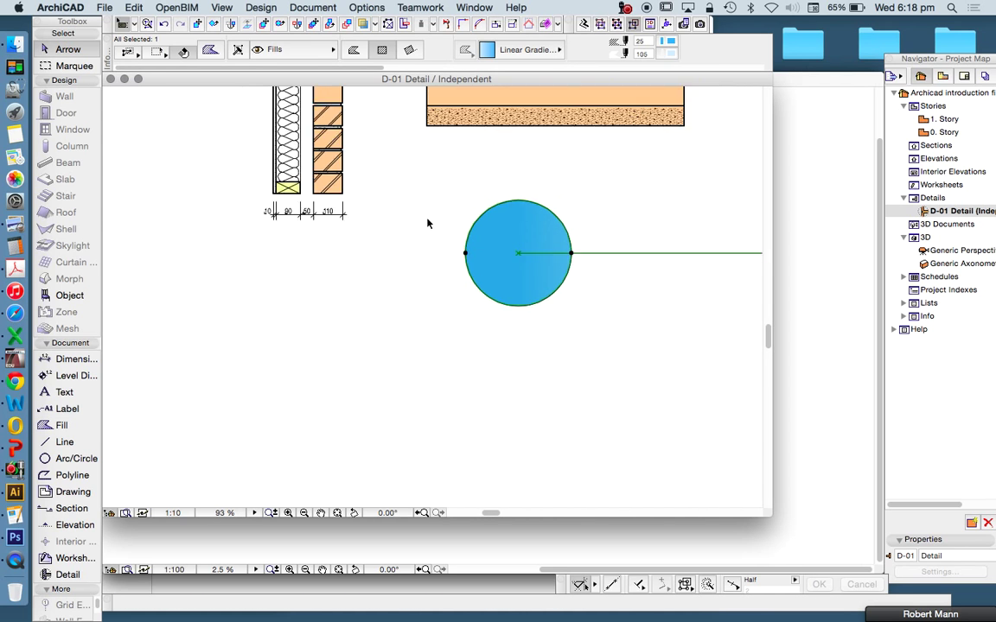
{"action": "scroll", "coordinate": [532, 249], "scroll_direction": "up", "scroll_amount": 3}
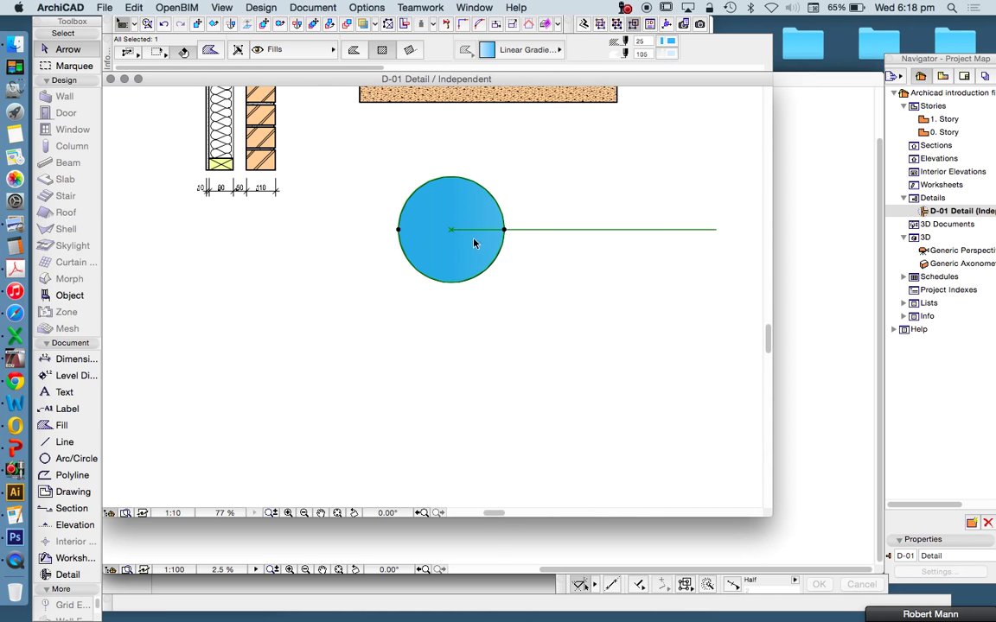
{"action": "left_click", "coordinate": [452, 230]}
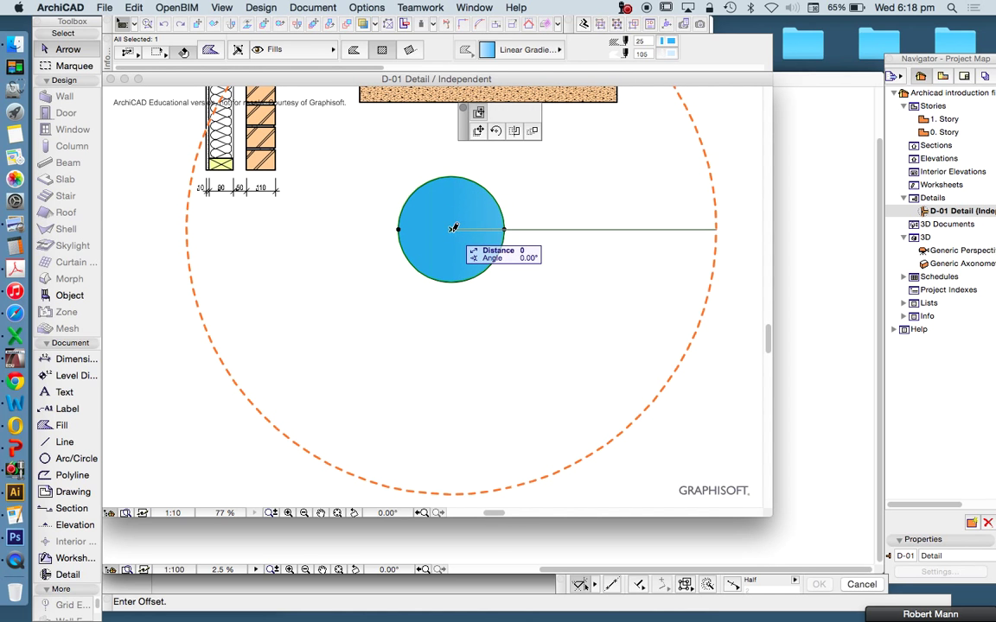
{"action": "left_click", "coordinate": [402, 215]}
{"action": "left_click", "coordinate": [664, 220]}
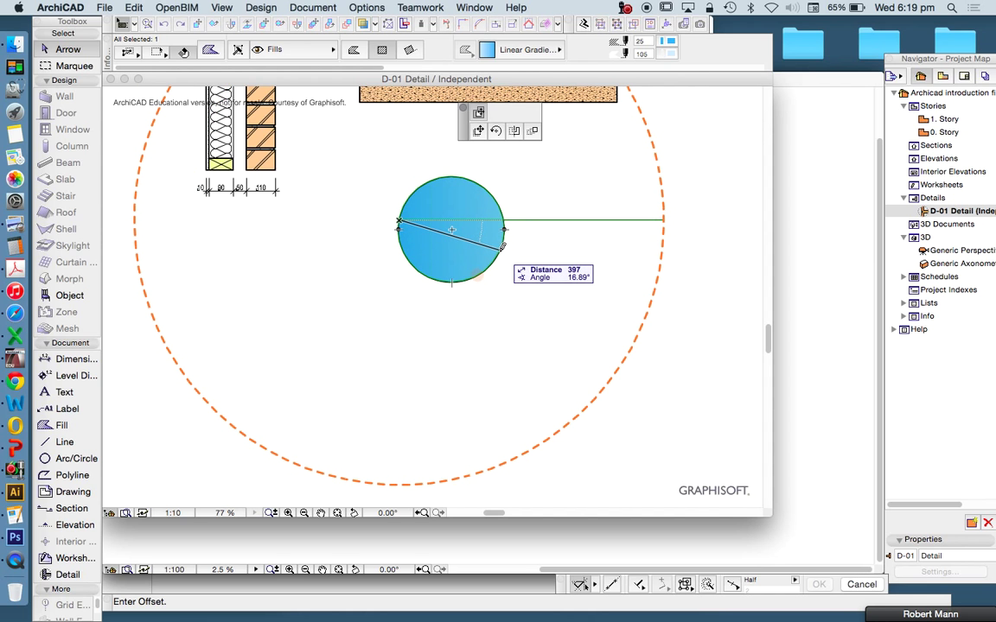
{"action": "left_click", "coordinate": [501, 251]}
{"action": "left_click", "coordinate": [485, 306]}
{"action": "scroll", "coordinate": [441, 243], "scroll_direction": "up", "scroll_amount": 4}
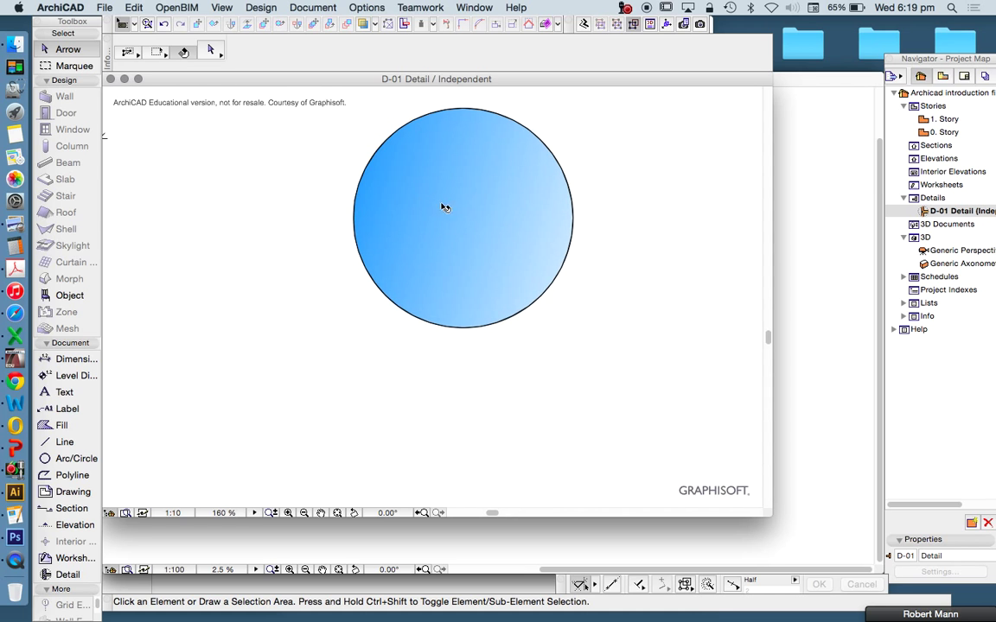
Shift the gradient vector's start inward from the circle's left edge and pull its end back to near the centre
{"action": "left_click", "coordinate": [449, 203]}
{"action": "left_click", "coordinate": [563, 266]}
{"action": "left_click", "coordinate": [504, 242]}
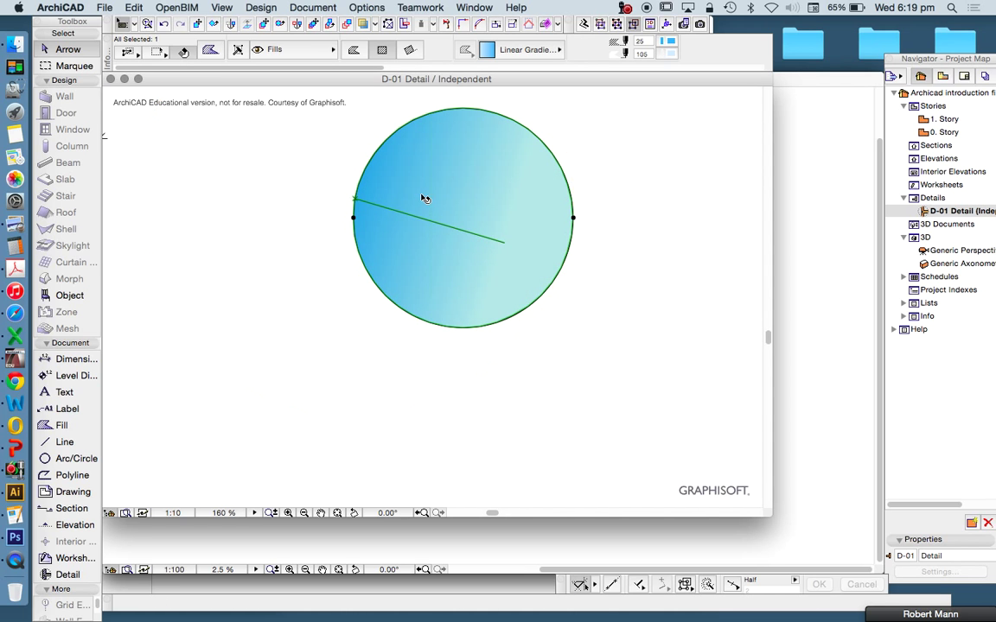
{"action": "left_click", "coordinate": [358, 201]}
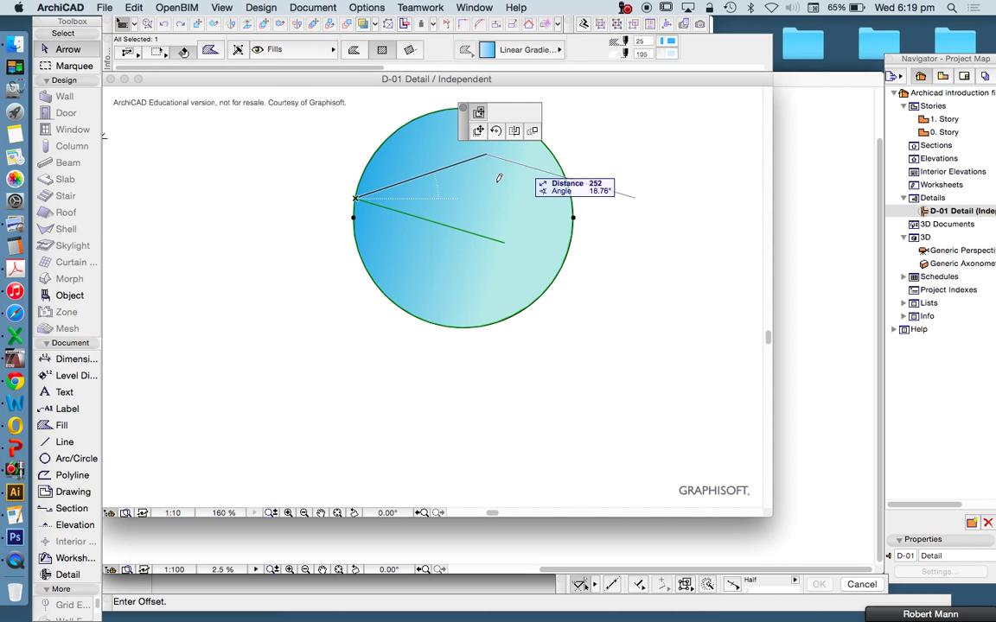
{"action": "key", "text": "Escape"}
{"action": "left_click", "coordinate": [355, 200]}
{"action": "left_click", "coordinate": [395, 208]}
{"action": "left_click", "coordinate": [540, 253]}
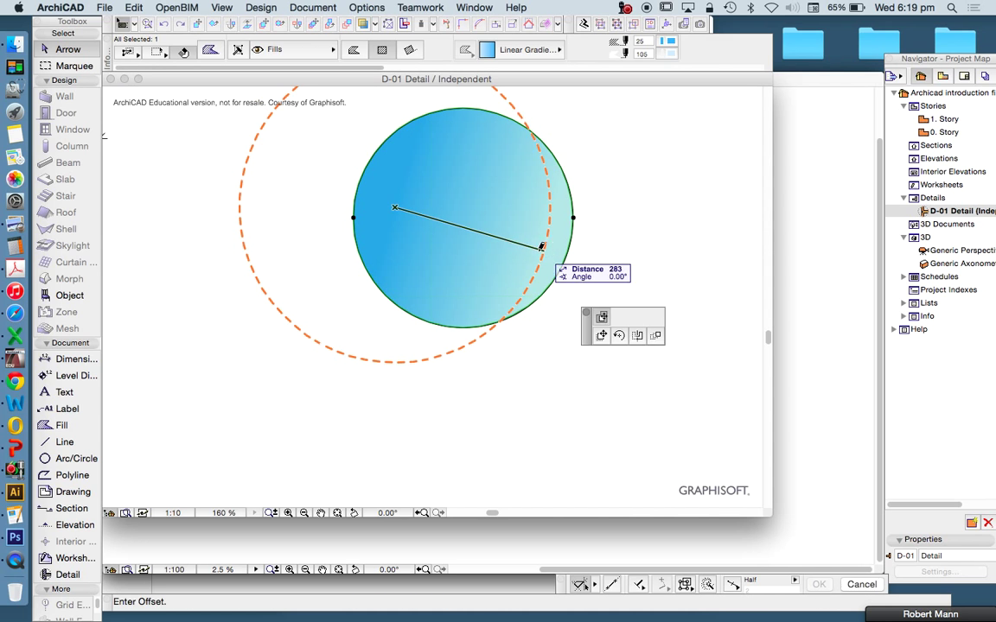
{"action": "left_click", "coordinate": [476, 232]}
{"action": "key", "text": "Escape"}
{"action": "scroll", "coordinate": [458, 257], "scroll_direction": "up", "scroll_amount": 3}
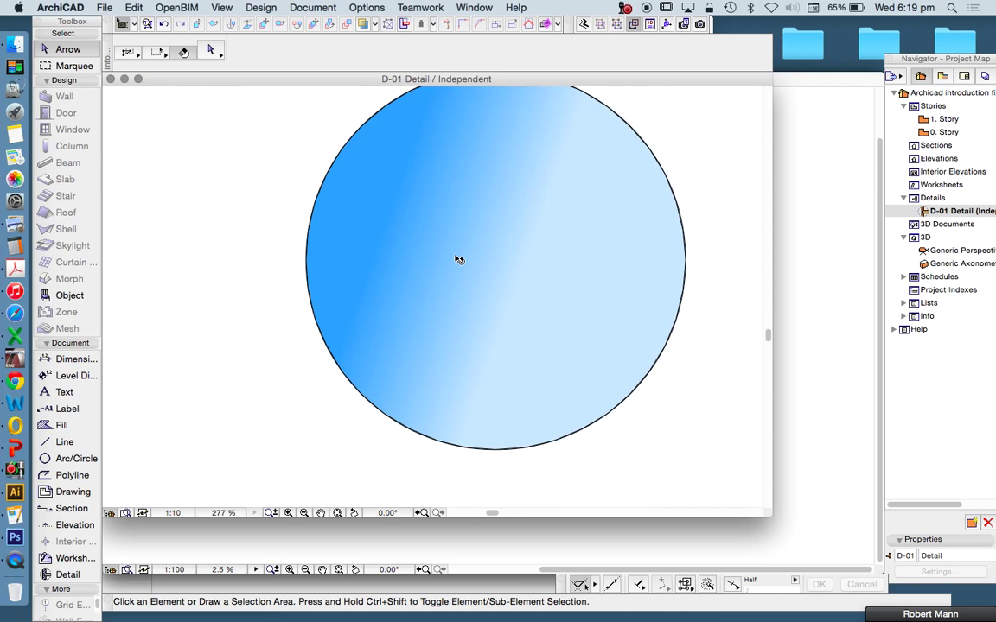
{"action": "scroll", "coordinate": [435, 240], "scroll_direction": "down", "scroll_amount": 3}
Stretch the gradient vector from just outside the circle's upper left edge to just beyond its lower right edge
{"action": "left_click", "coordinate": [480, 259]}
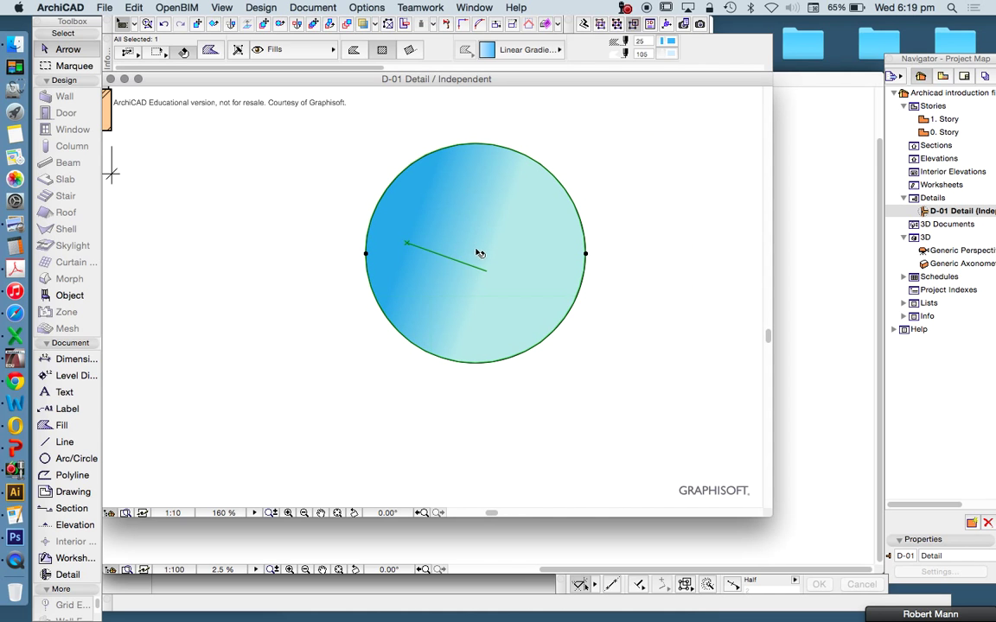
{"action": "left_click", "coordinate": [410, 250]}
{"action": "left_click", "coordinate": [358, 219]}
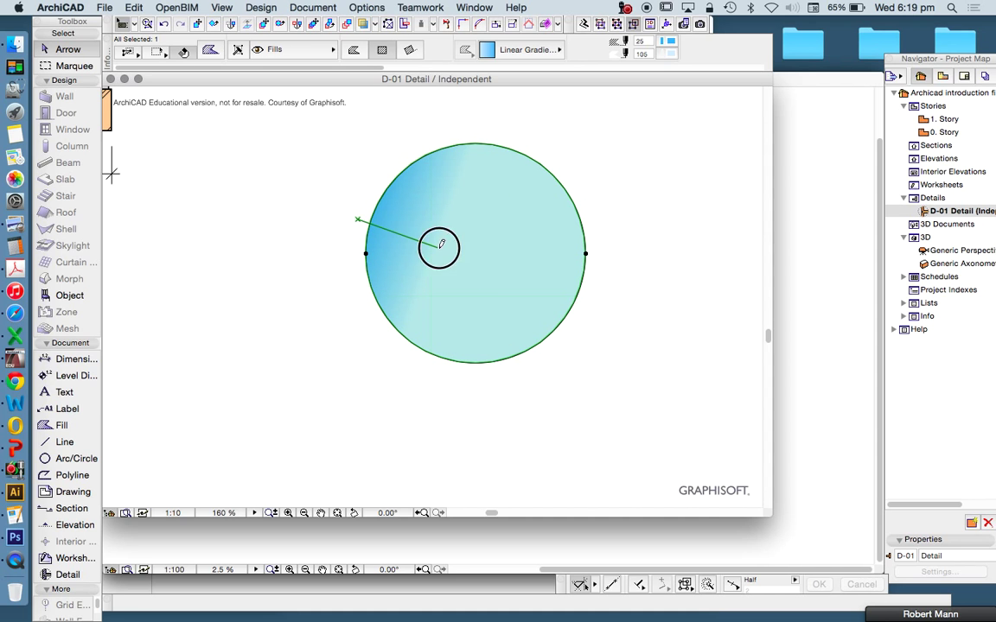
{"action": "left_click", "coordinate": [441, 245]}
{"action": "left_click", "coordinate": [591, 287]}
{"action": "left_click", "coordinate": [701, 286]}
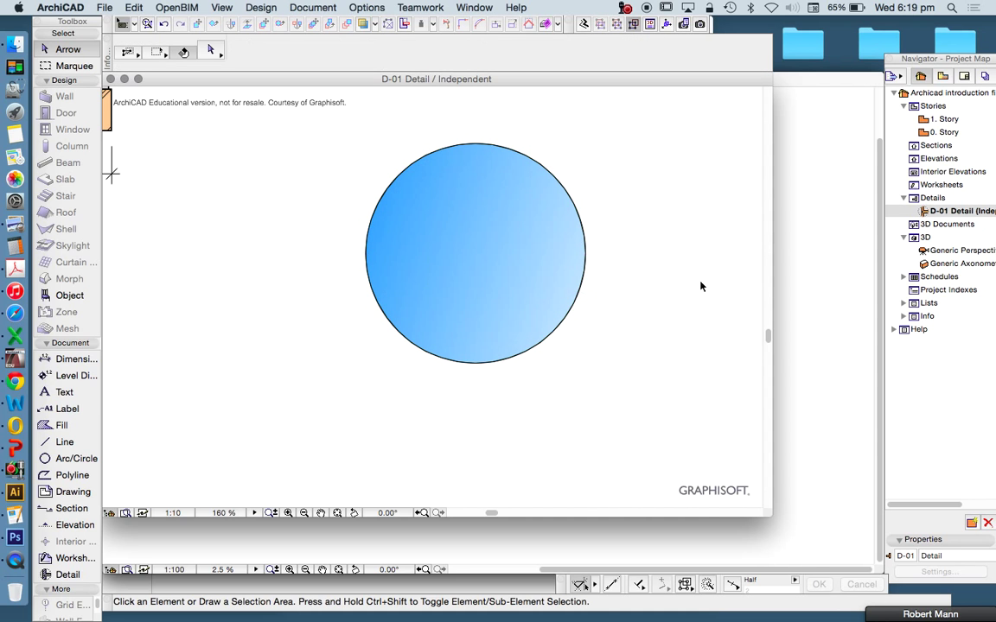
Set the circle fill's background pen to 111 (white) and deselect the fill
{"action": "left_click", "coordinate": [444, 283]}
{"action": "left_click", "coordinate": [669, 53]}
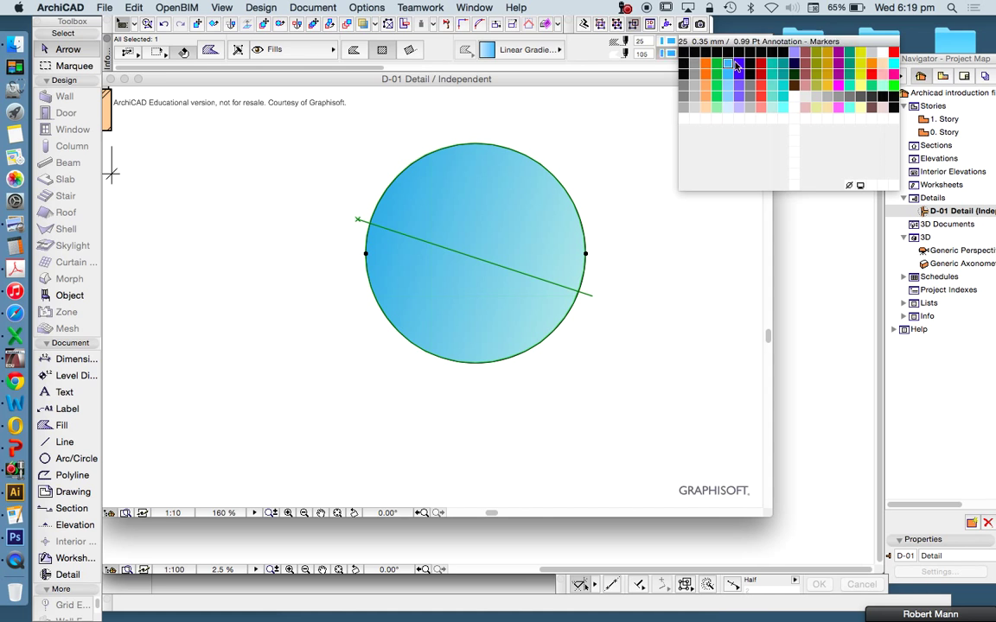
{"action": "left_click", "coordinate": [783, 99]}
{"action": "left_click", "coordinate": [673, 167]}
{"action": "scroll", "coordinate": [504, 227], "scroll_direction": "down", "scroll_amount": 3}
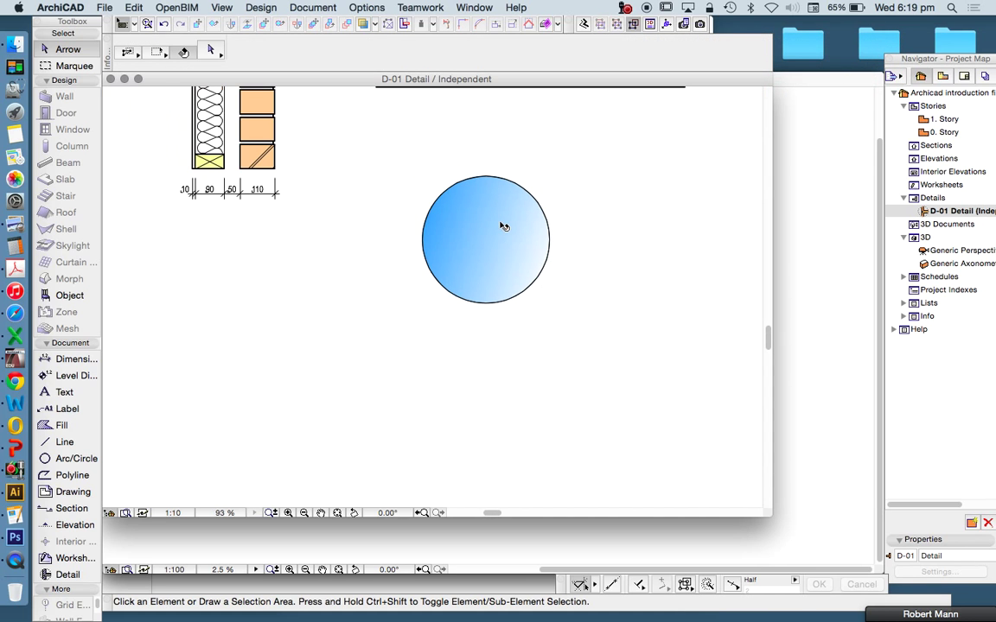
{"action": "scroll", "coordinate": [470, 282], "scroll_direction": "down", "scroll_amount": 5}
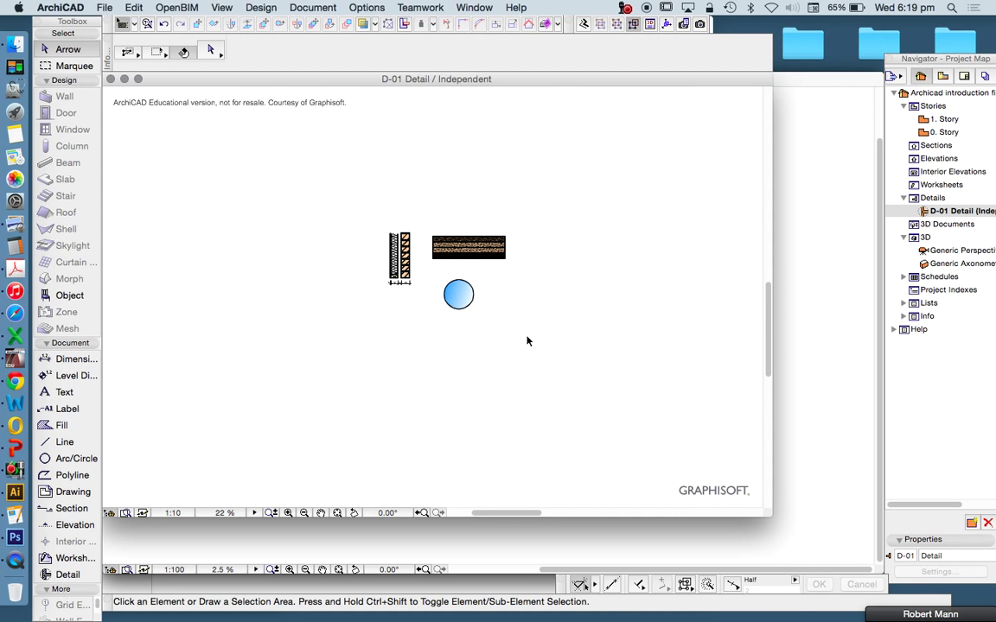
{"action": "scroll", "coordinate": [528, 341], "scroll_direction": "up", "scroll_amount": 5}
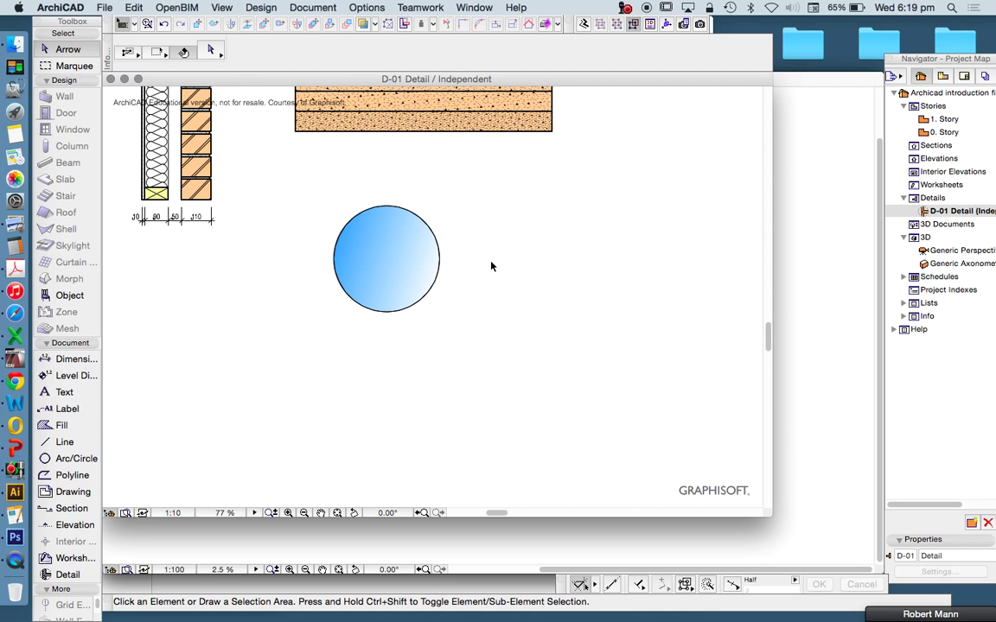
{"action": "scroll", "coordinate": [516, 230], "scroll_direction": "down", "scroll_amount": 3}
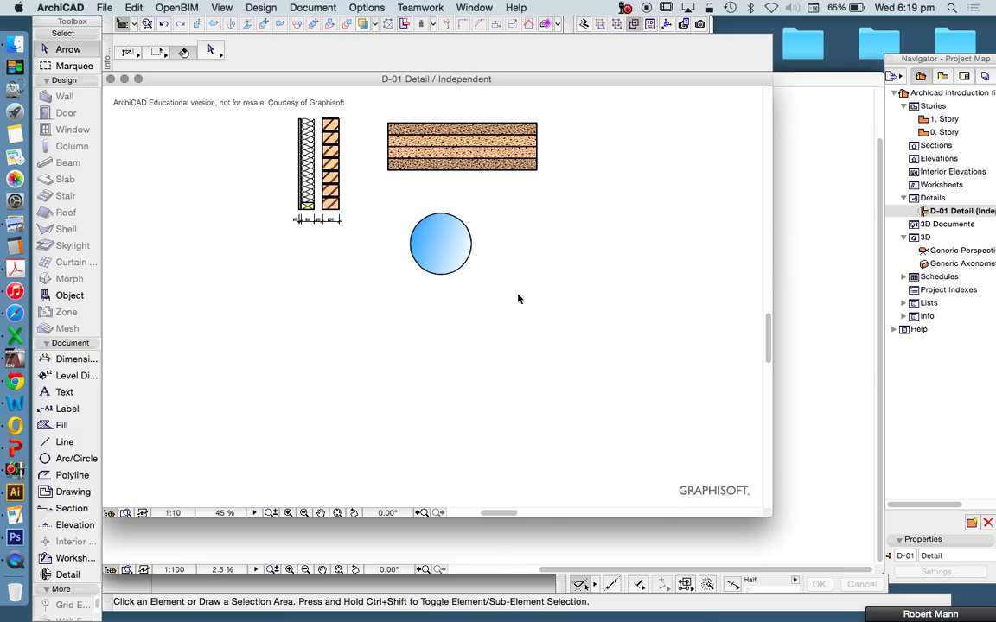
{"action": "scroll", "coordinate": [457, 259], "scroll_direction": "up", "scroll_amount": 3}
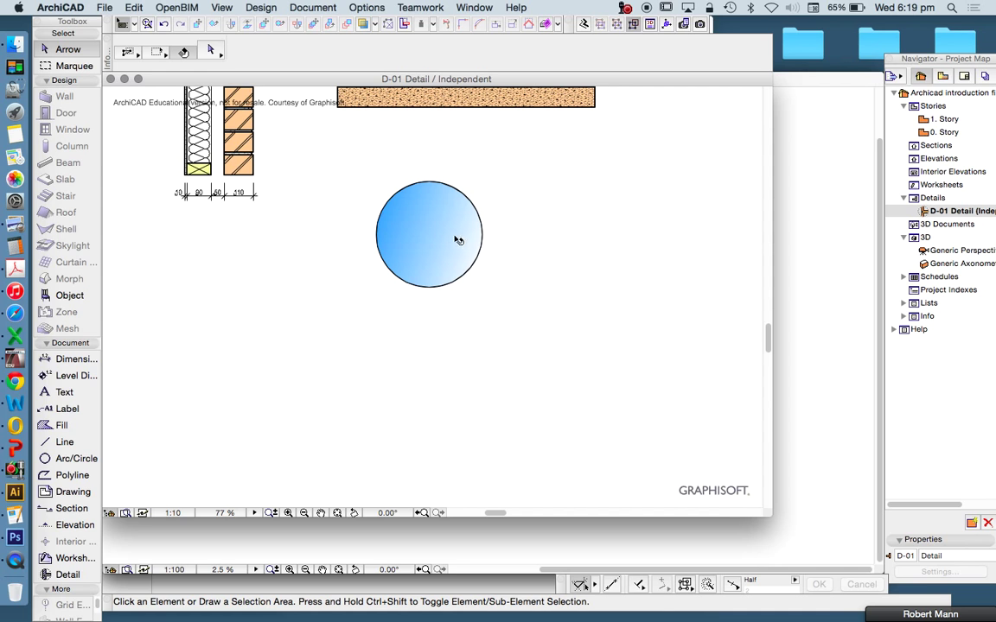
{"action": "scroll", "coordinate": [464, 340], "scroll_direction": "up", "scroll_amount": 2}
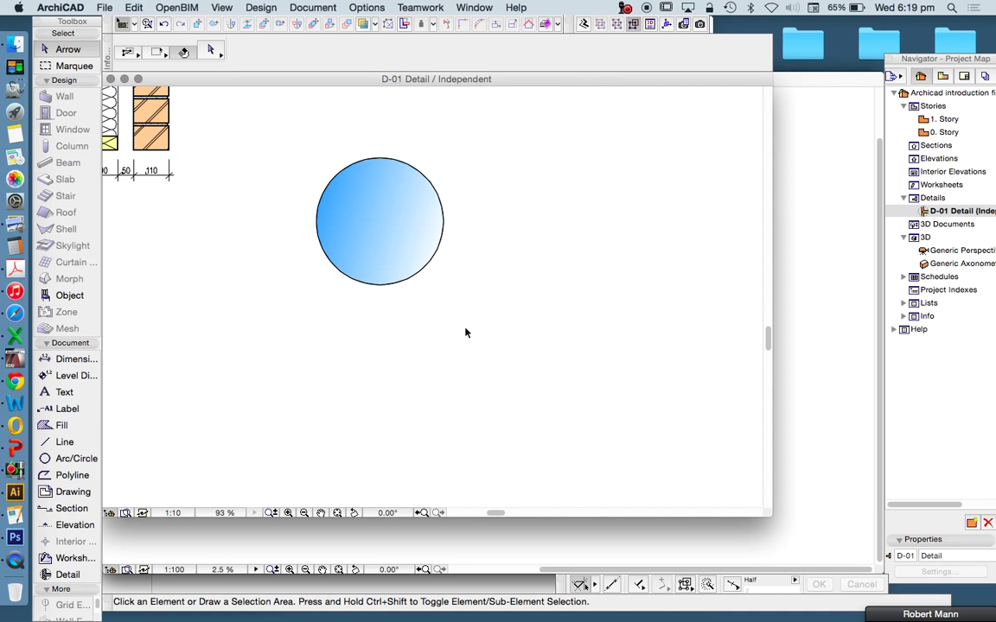
Change the circle's fill type to Radial Gradient Fill
{"action": "left_click", "coordinate": [412, 217]}
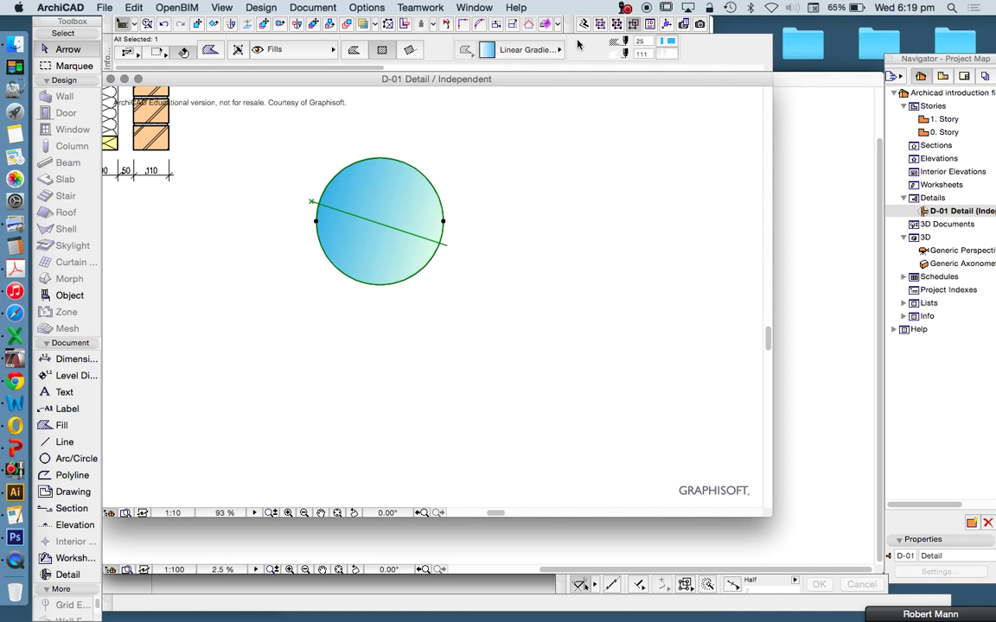
{"action": "left_click", "coordinate": [527, 49]}
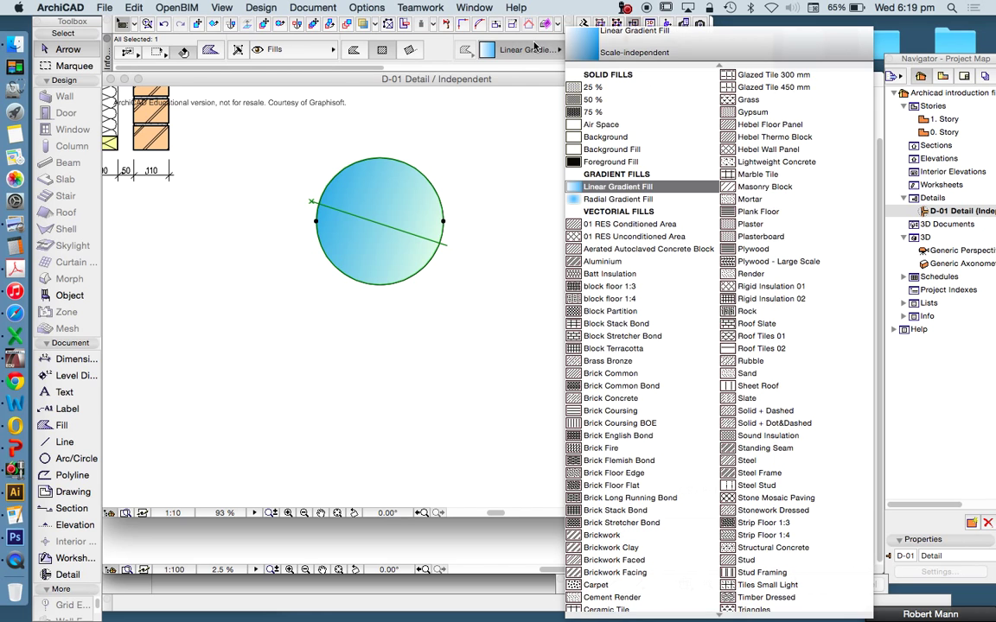
{"action": "left_click", "coordinate": [639, 200]}
{"action": "scroll", "coordinate": [434, 293], "scroll_direction": "down", "scroll_amount": 3}
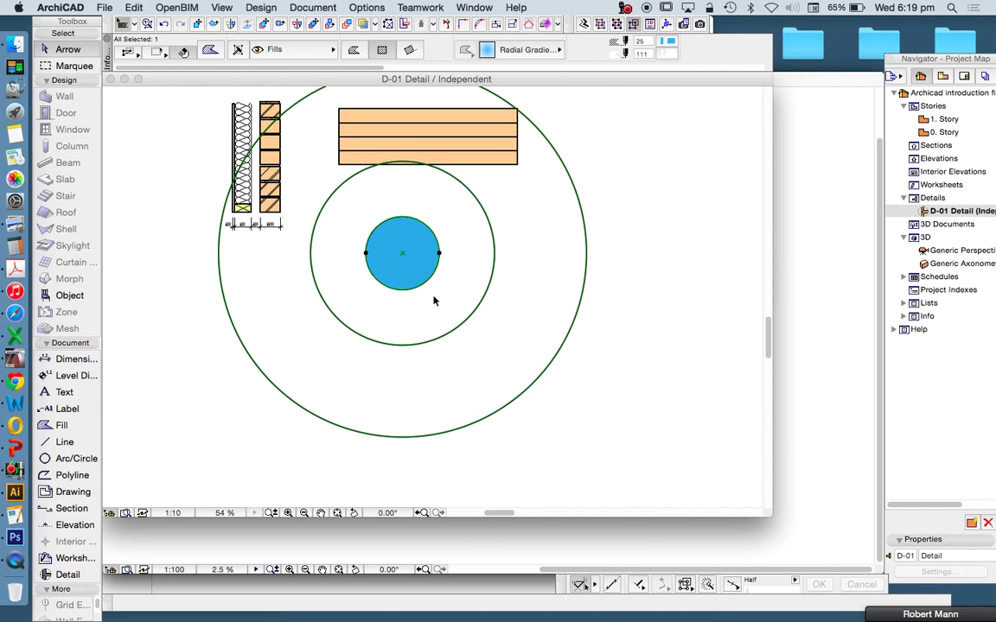
{"action": "left_click", "coordinate": [494, 245]}
{"action": "scroll", "coordinate": [422, 253], "scroll_direction": "up", "scroll_amount": 1}
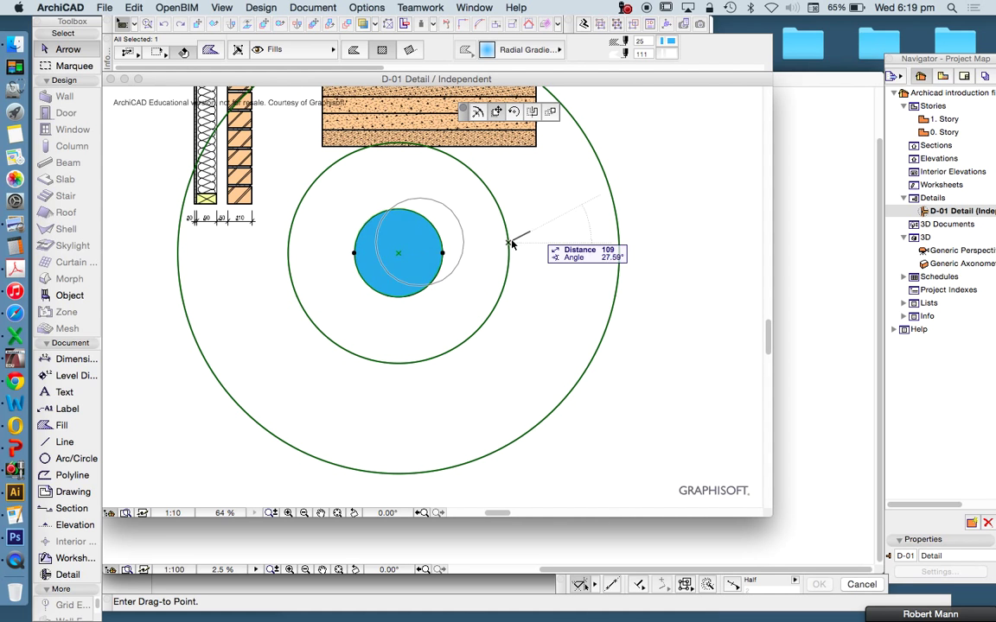
{"action": "key", "text": "Escape"}
Shrink the radial gradient's inner ring to well inside the filled circle and its outer ring to just outside the circle's edge
{"action": "left_click_drag", "start_coordinate": [504, 217], "coordinate": [562, 282]}
{"action": "left_click", "coordinate": [408, 249]}
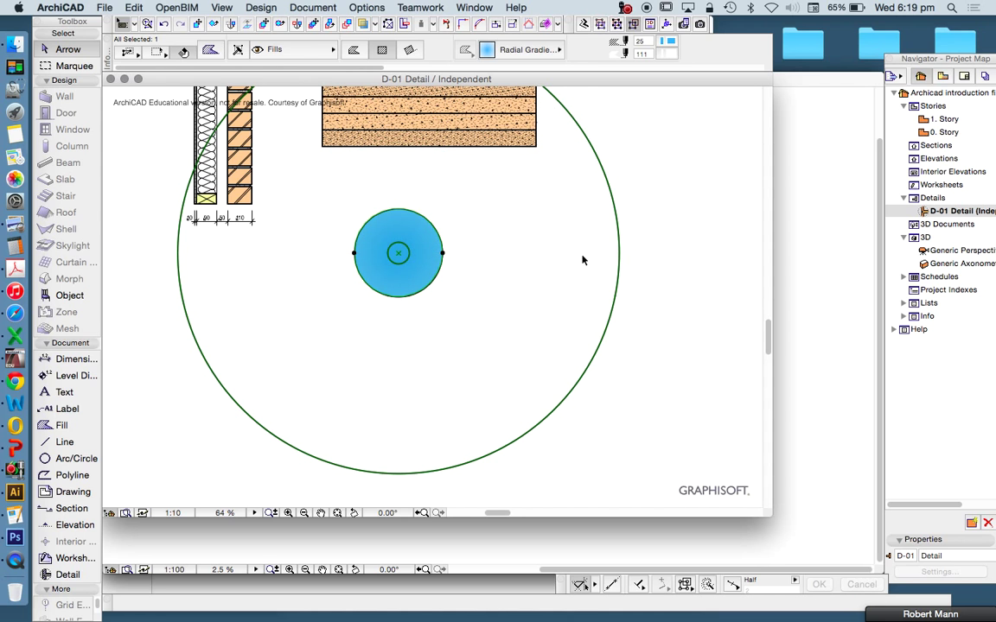
{"action": "left_click", "coordinate": [619, 261]}
{"action": "left_click", "coordinate": [438, 253]}
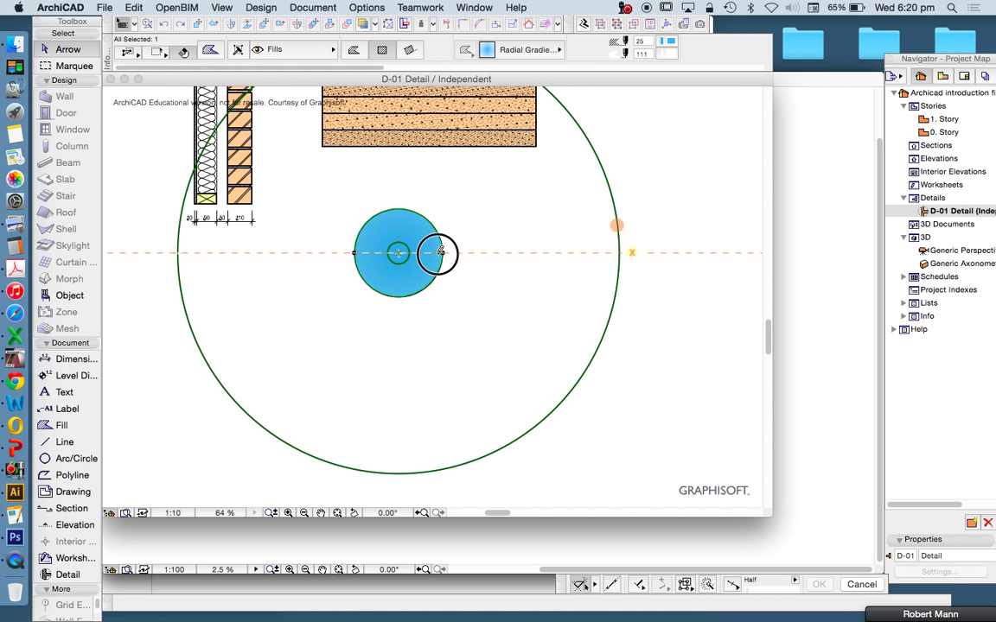
{"action": "scroll", "coordinate": [413, 253], "scroll_direction": "up", "scroll_amount": 5}
{"action": "scroll", "coordinate": [418, 254], "scroll_direction": "up", "scroll_amount": 1}
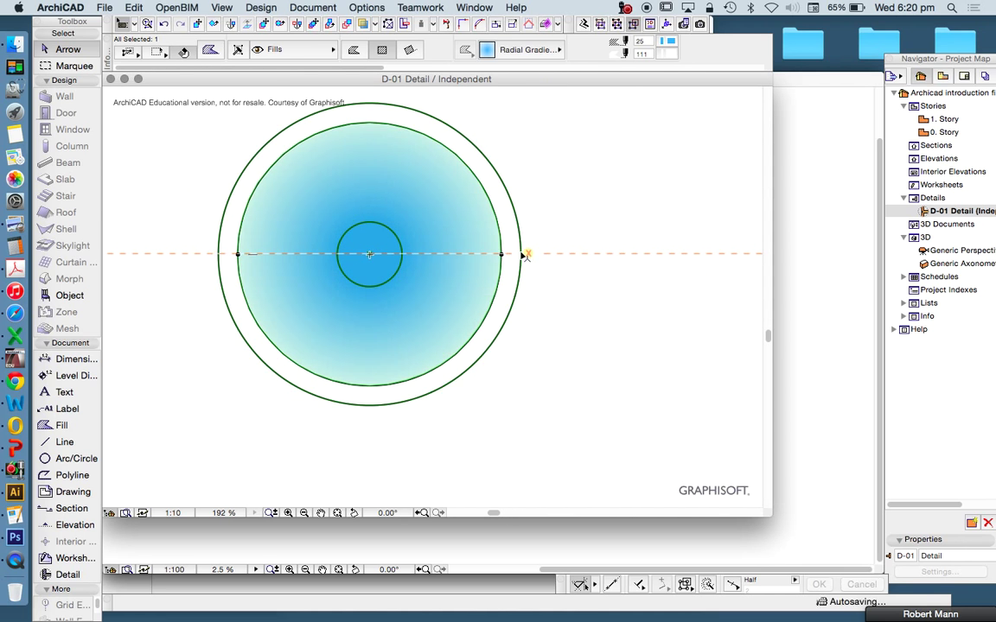
{"action": "left_click", "coordinate": [637, 297]}
{"action": "left_click", "coordinate": [434, 245]}
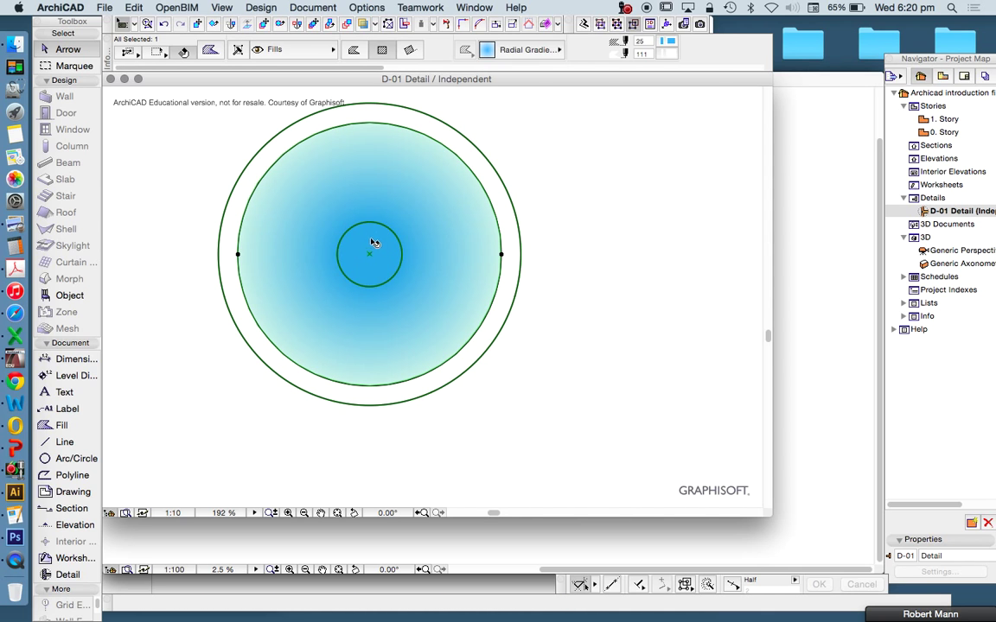
Move the radial gradient's centre up toward the circle's upper edge and deselect the fill
{"action": "left_click", "coordinate": [369, 253]}
{"action": "left_click", "coordinate": [385, 176]}
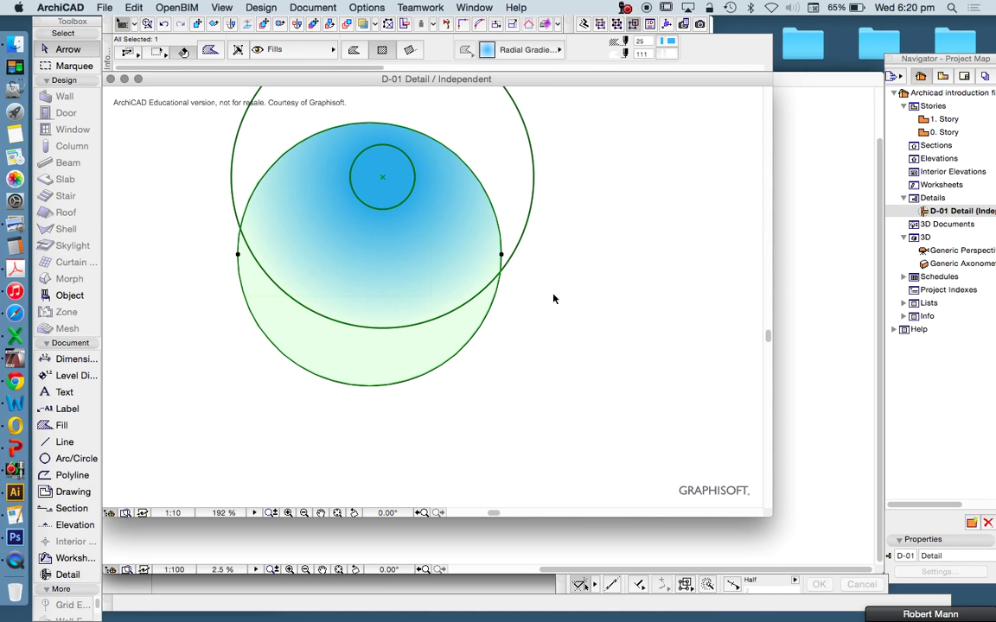
{"action": "left_click", "coordinate": [519, 275]}
{"action": "left_click", "coordinate": [372, 257]}
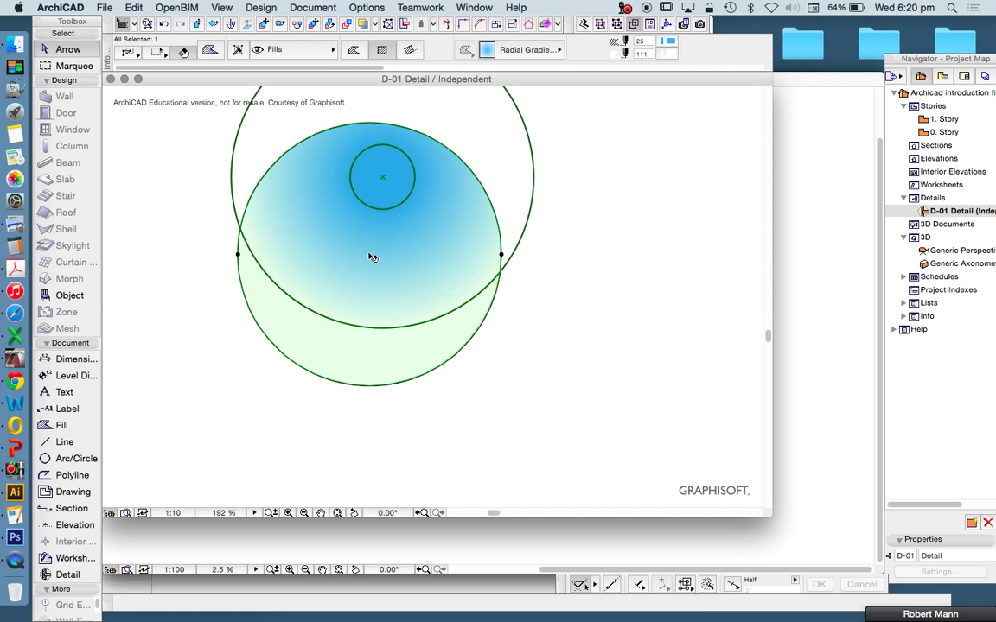
{"action": "left_click", "coordinate": [391, 323]}
{"action": "left_click", "coordinate": [440, 402]}
{"action": "left_click", "coordinate": [453, 450]}
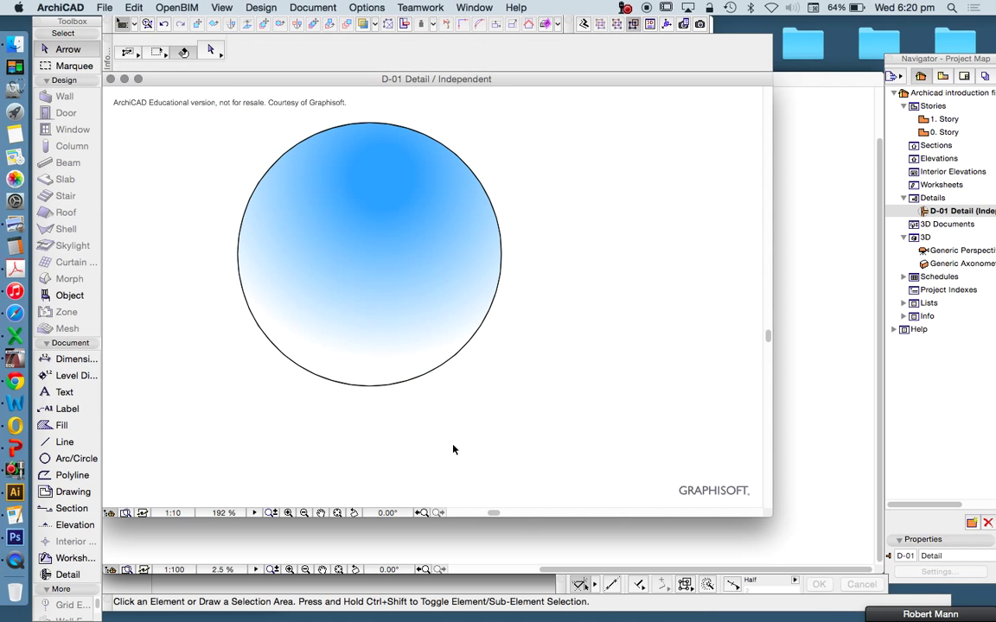
{"action": "scroll", "coordinate": [453, 450], "scroll_direction": "down", "scroll_amount": 5}
{"action": "scroll", "coordinate": [407, 245], "scroll_direction": "up", "scroll_amount": 3}
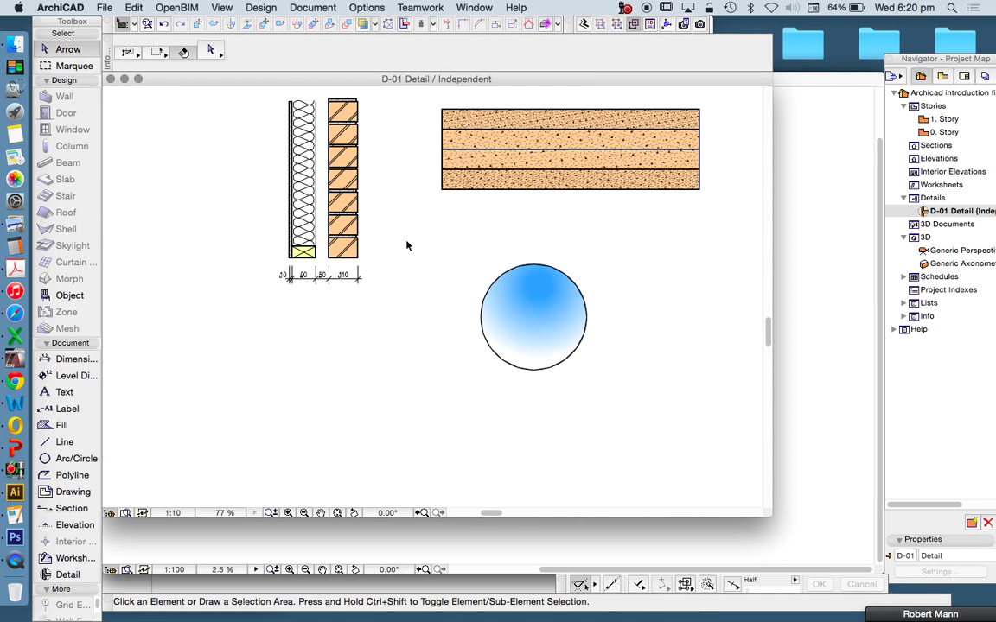
{"action": "scroll", "coordinate": [423, 272], "scroll_direction": "down", "scroll_amount": 1}
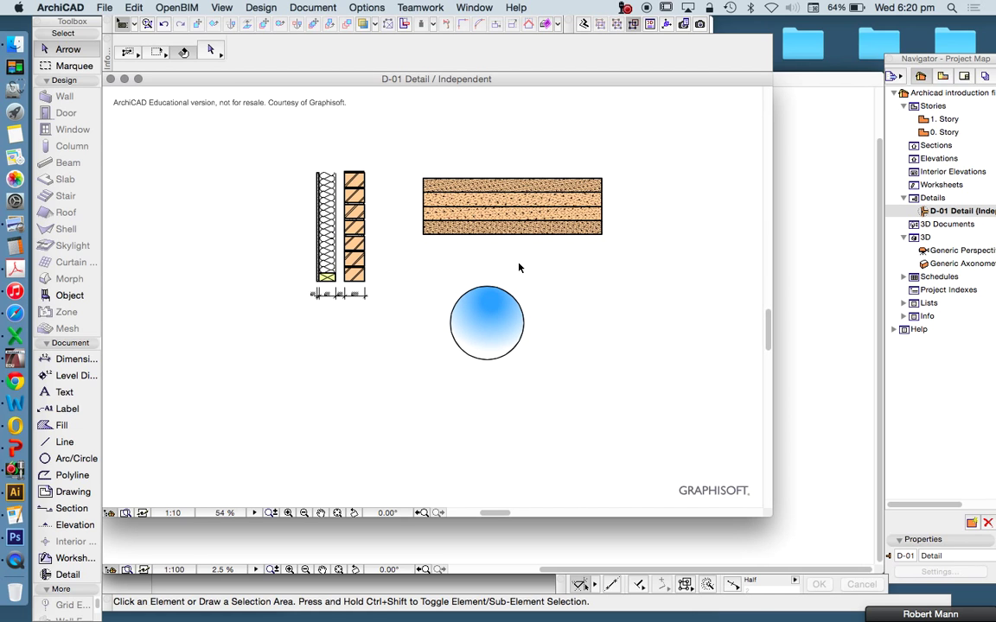